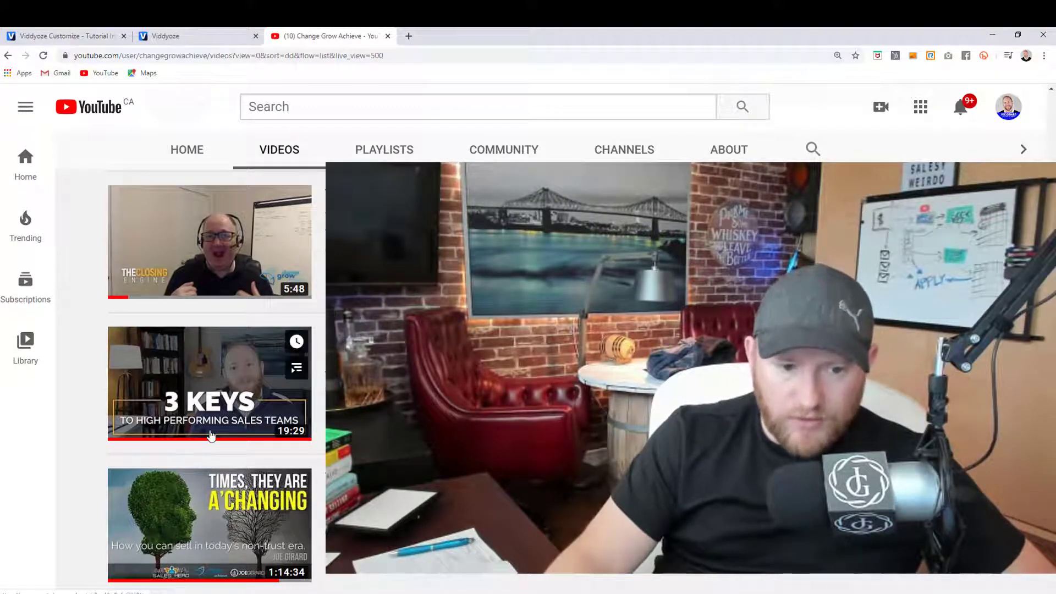
Step: Scroll up and down through the empty Camtasia project workspace
scroll(218, 483, "down", 15)
scroll(242, 457, "down", 20)
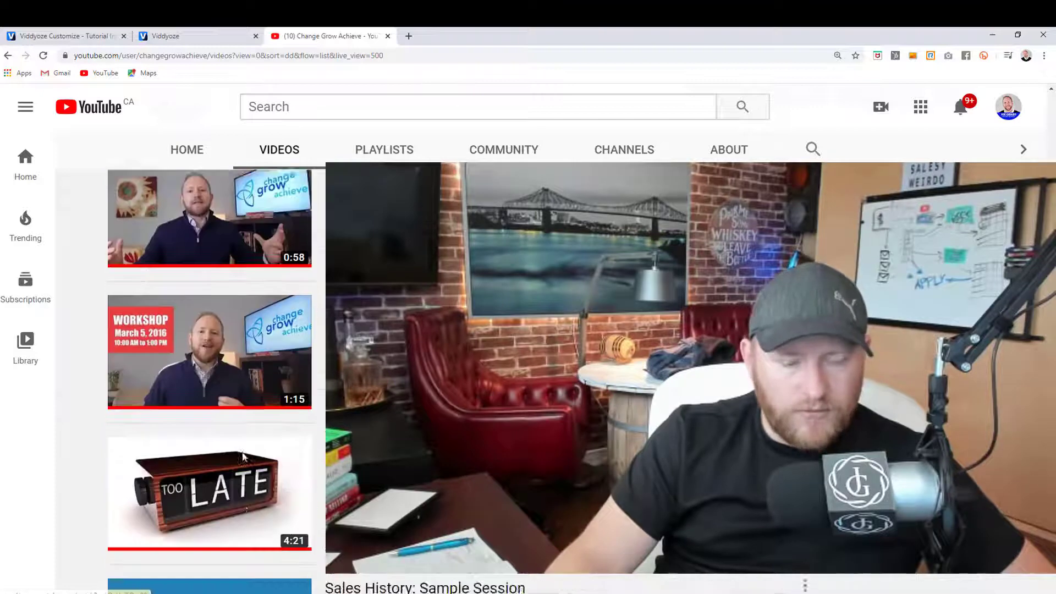
scroll(312, 454, "down", 3)
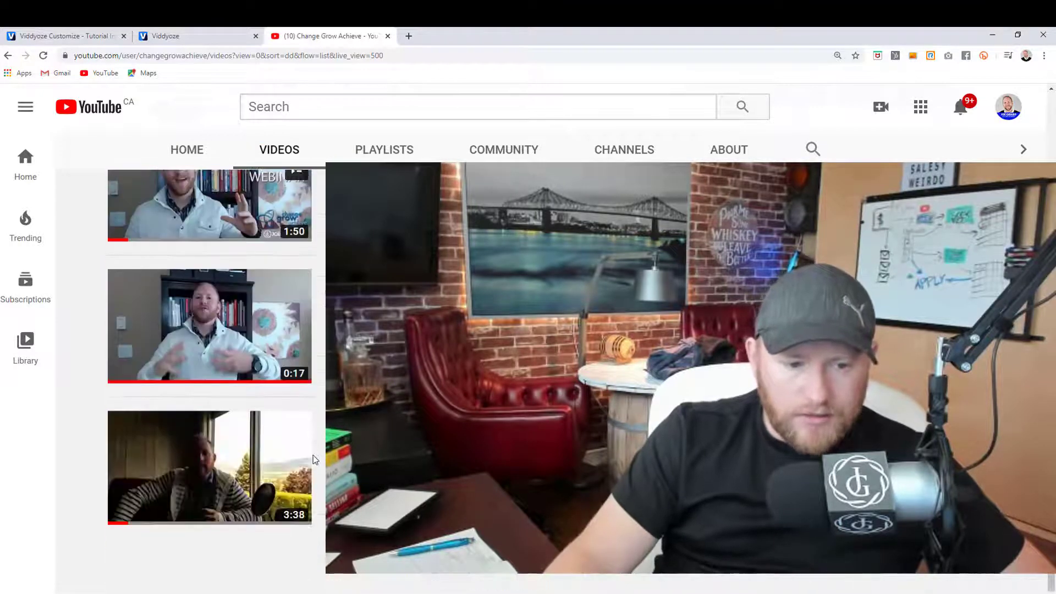
scroll(306, 484, "down", 14)
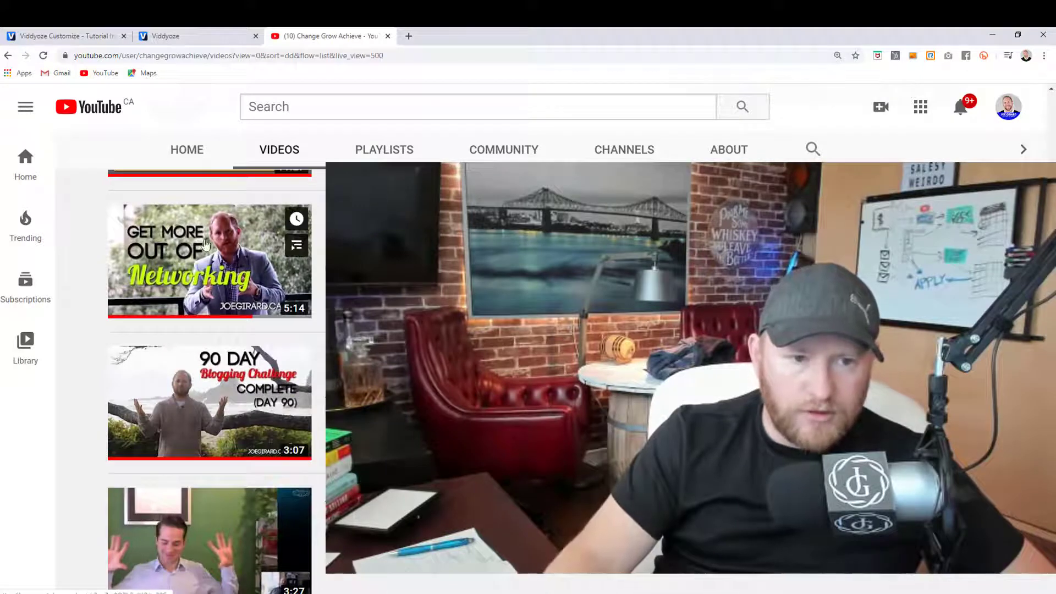
scroll(232, 359, "down", 8)
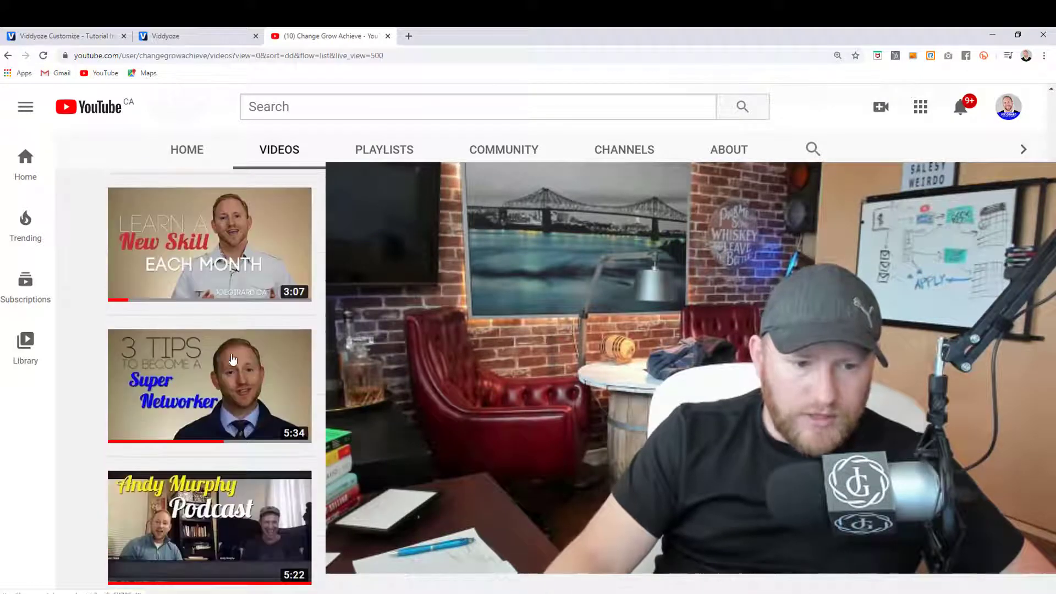
scroll(232, 359, "down", 12)
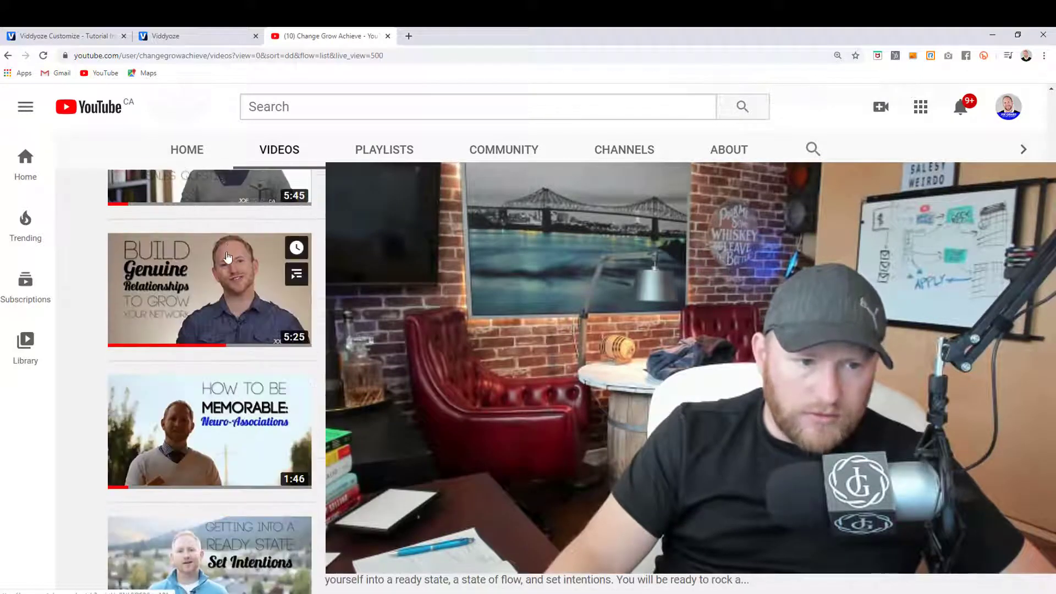
scroll(228, 259, "up", 2)
scroll(242, 289, "up", 2)
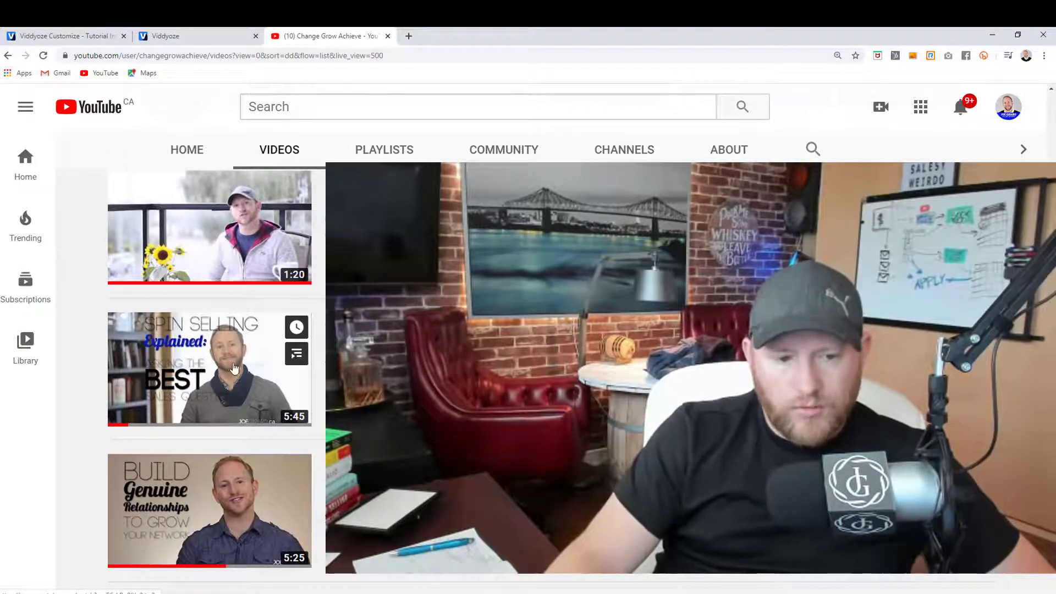
scroll(231, 379, "down", 2)
scroll(220, 421, "down", 18)
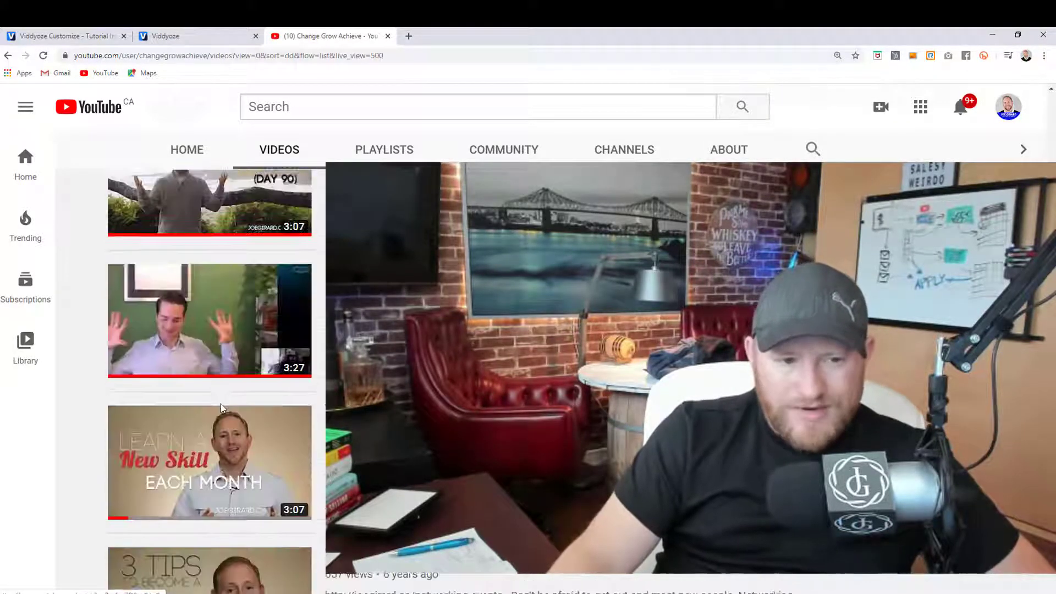
scroll(231, 401, "down", 20)
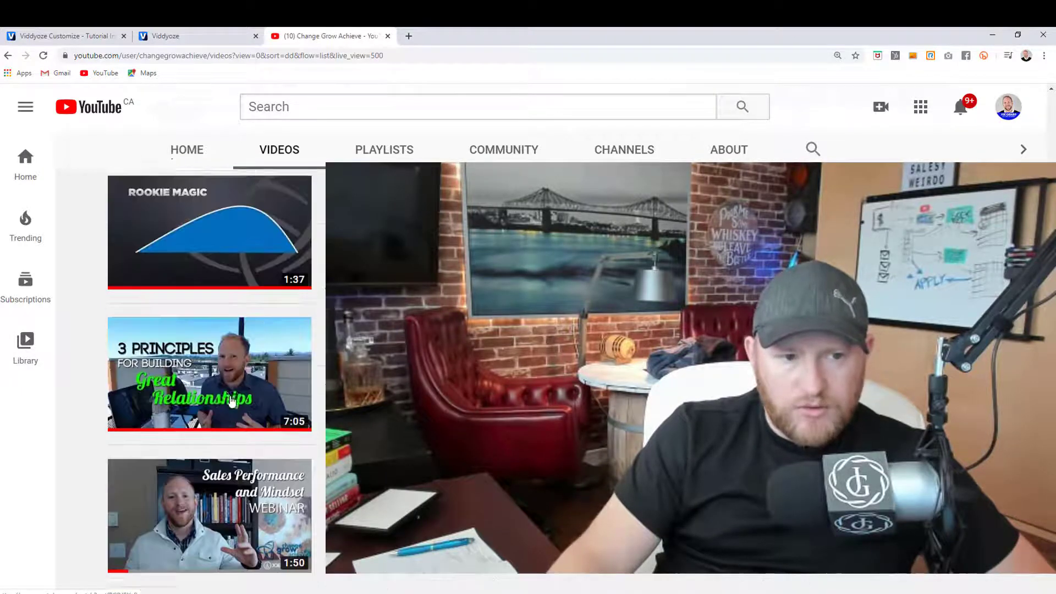
scroll(231, 401, "up", 10)
mouse_move(296, 330)
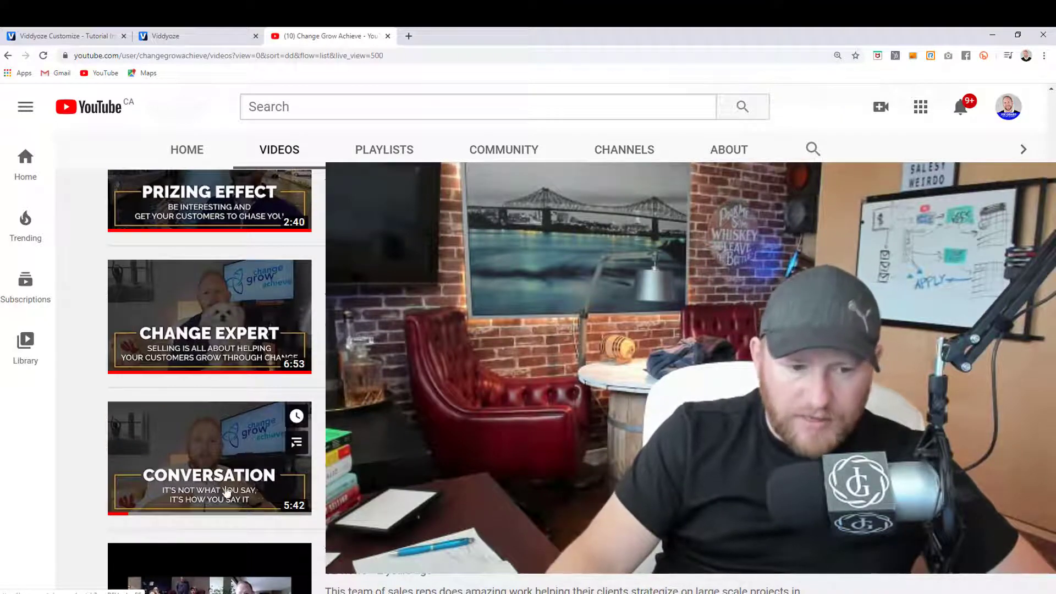
scroll(225, 442, "up", 6)
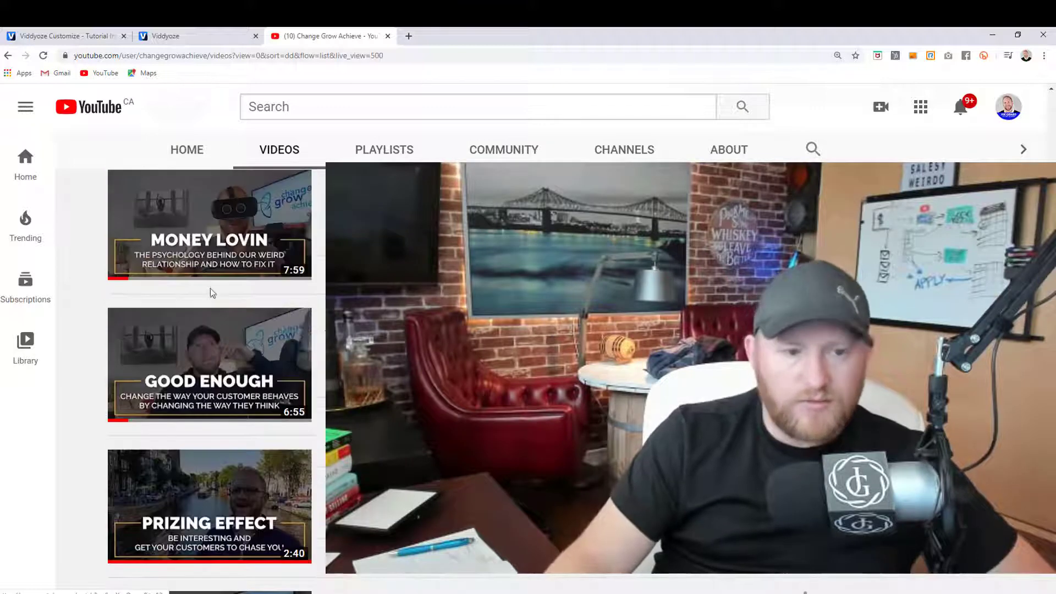
scroll(215, 272, "up", 10)
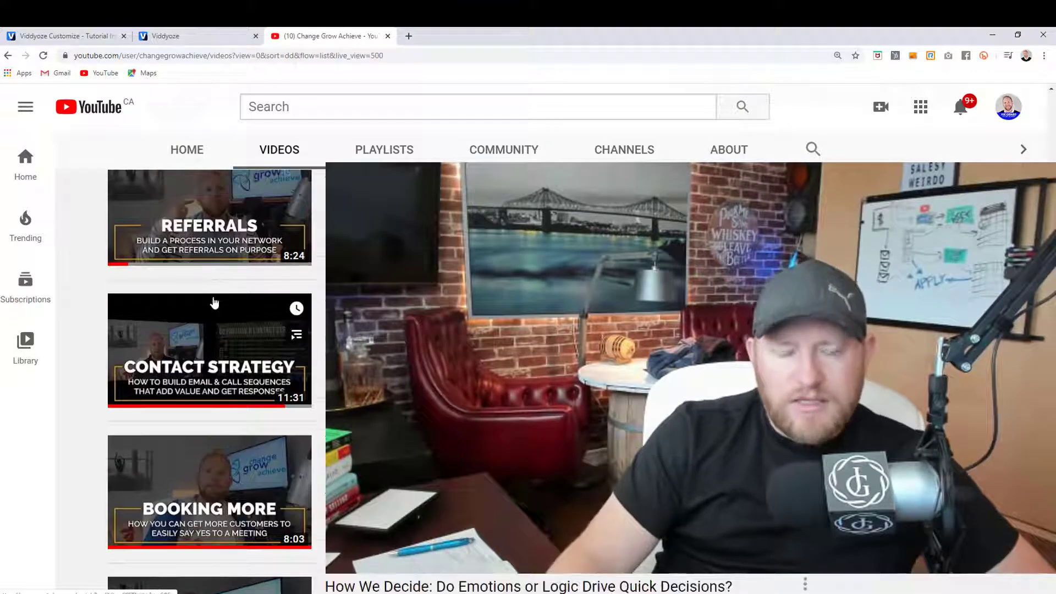
scroll(271, 343, "up", 4)
scroll(237, 335, "up", 15)
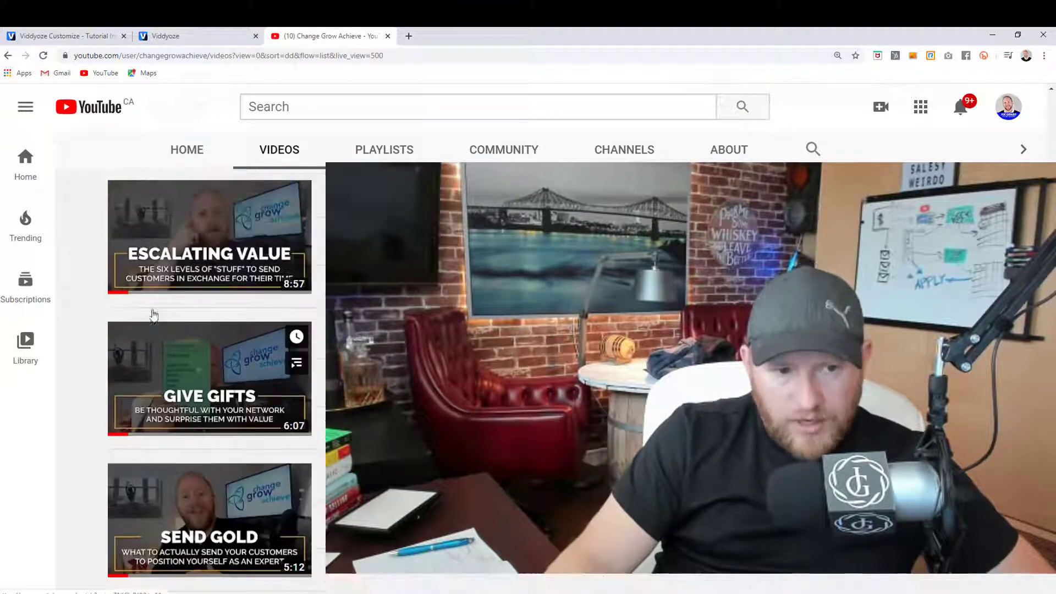
scroll(224, 351, "up", 20)
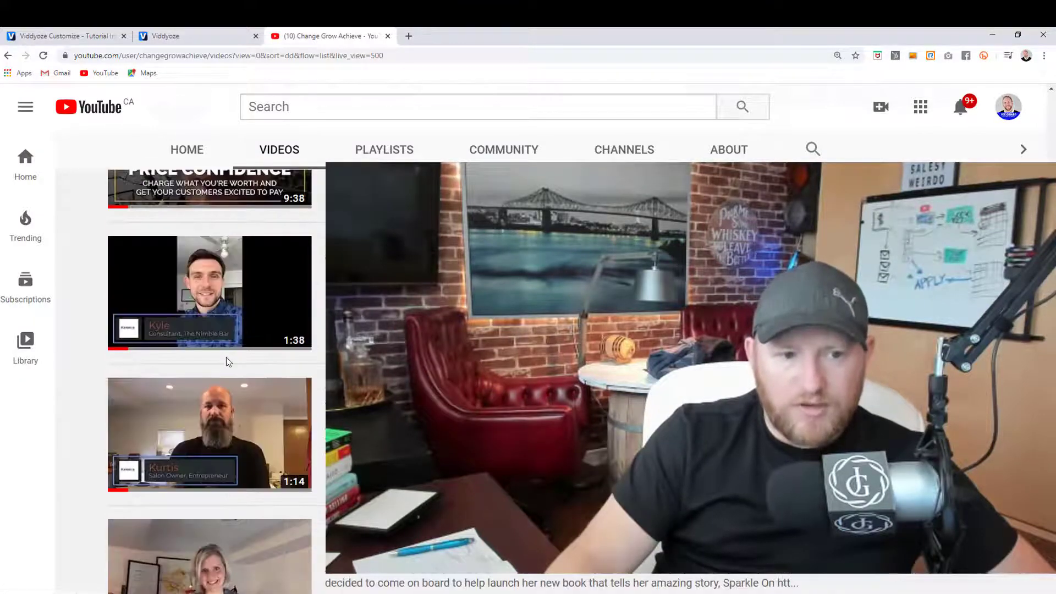
scroll(225, 362, "up", 20)
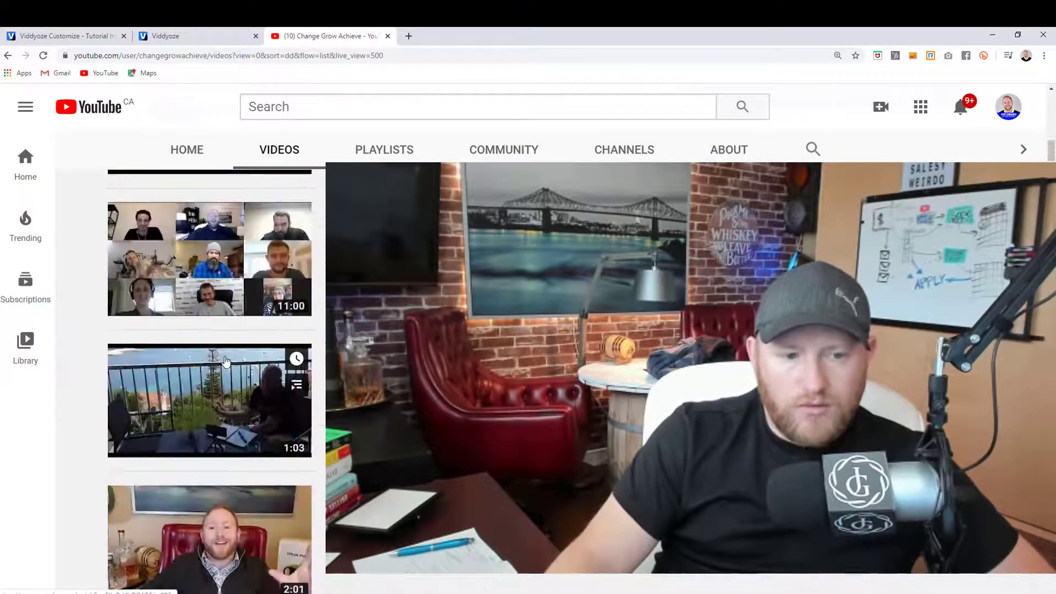
scroll(225, 359, "down", 12)
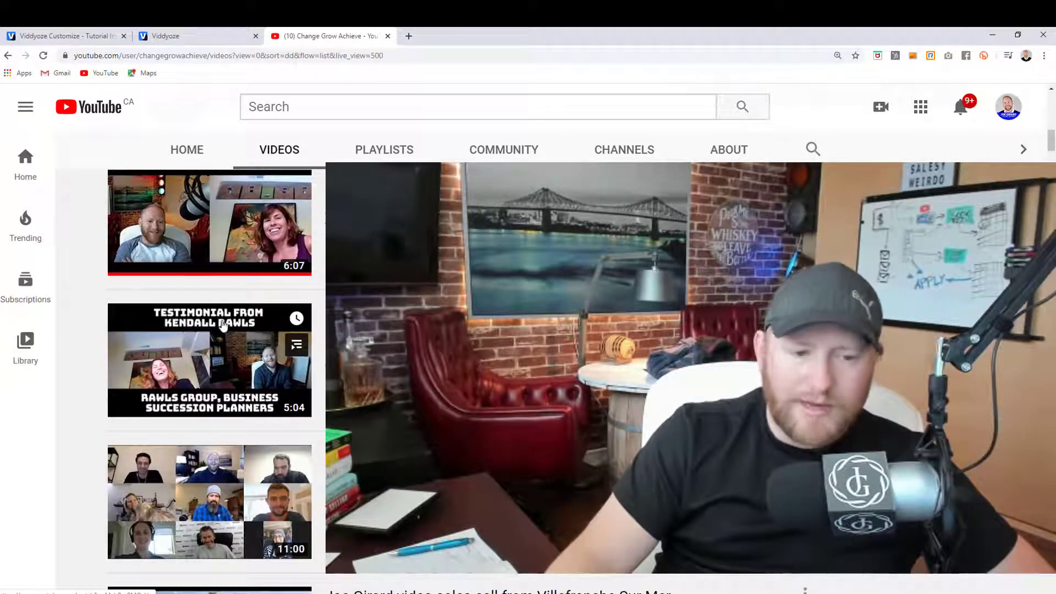
scroll(253, 377, "up", 8)
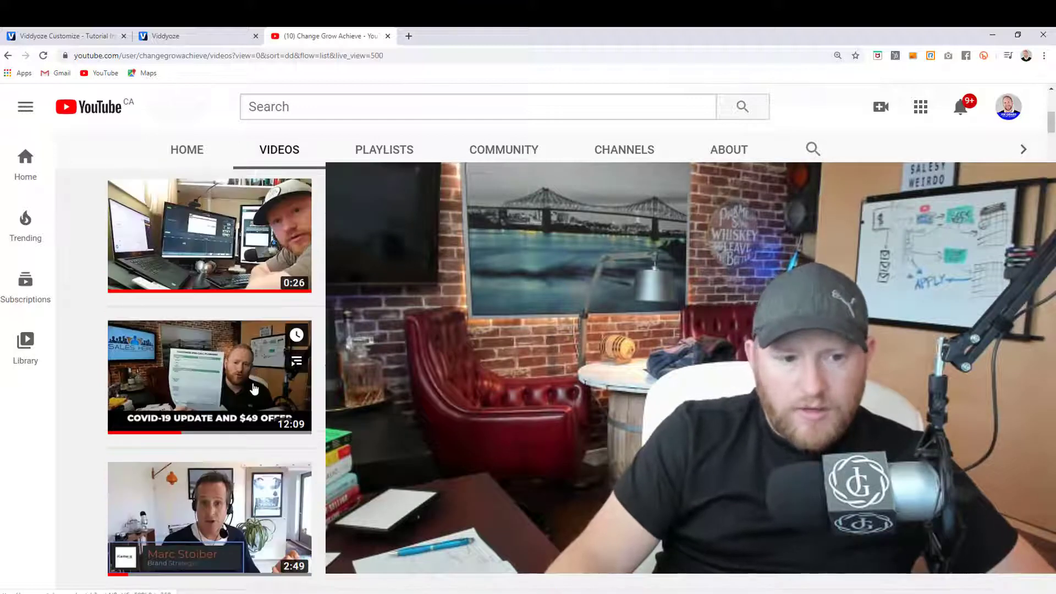
scroll(255, 394, "up", 4)
scroll(231, 400, "up", 4)
scroll(235, 255, "down", 5)
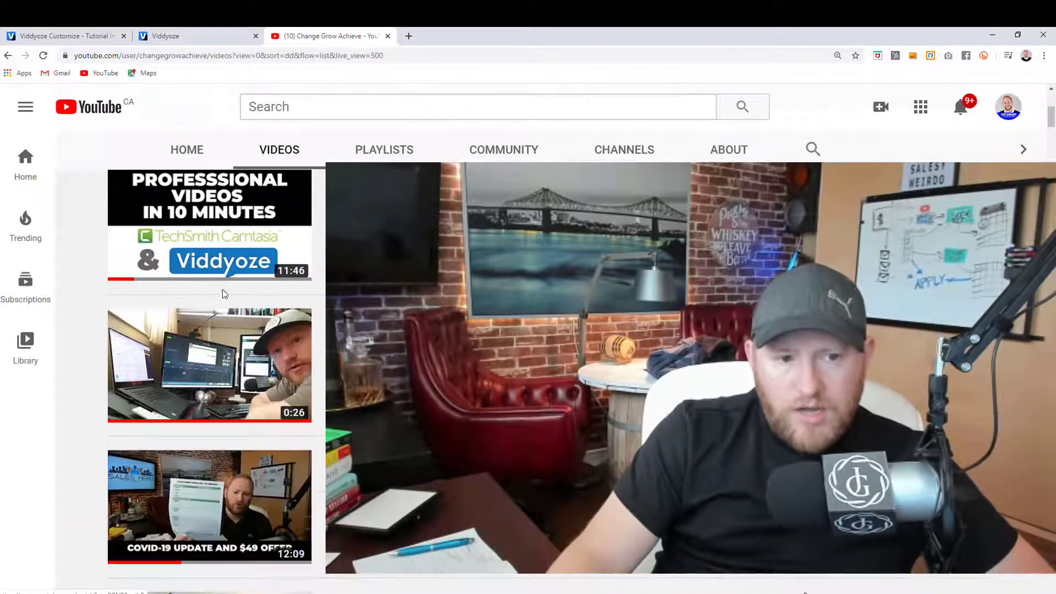
scroll(235, 256, "up", 2)
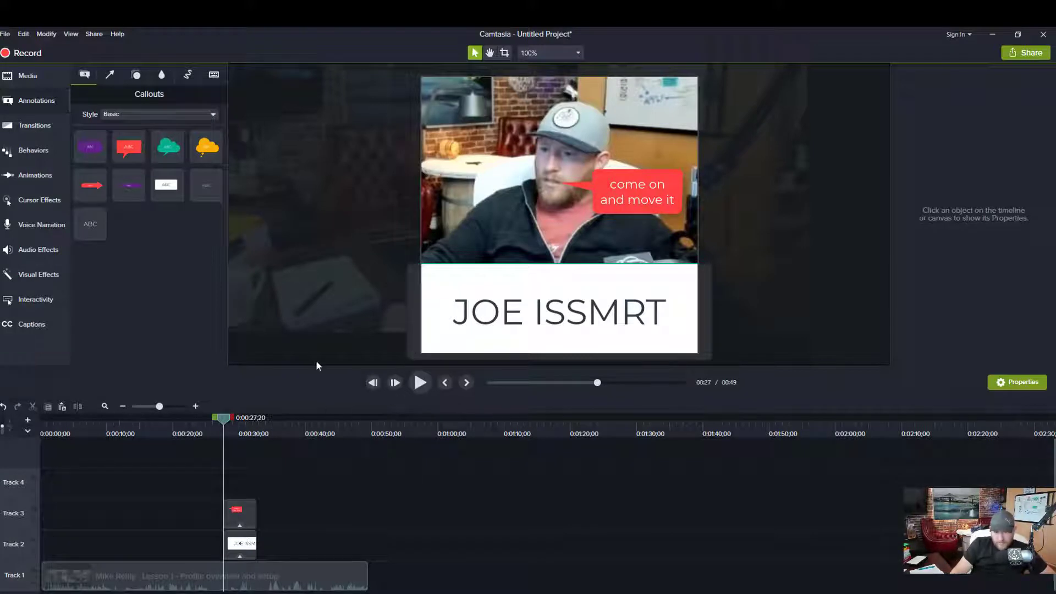
Step: In Project Settings, pick the 1080p HD (1920x1080) canvas dimensions preset
left_click(582, 53)
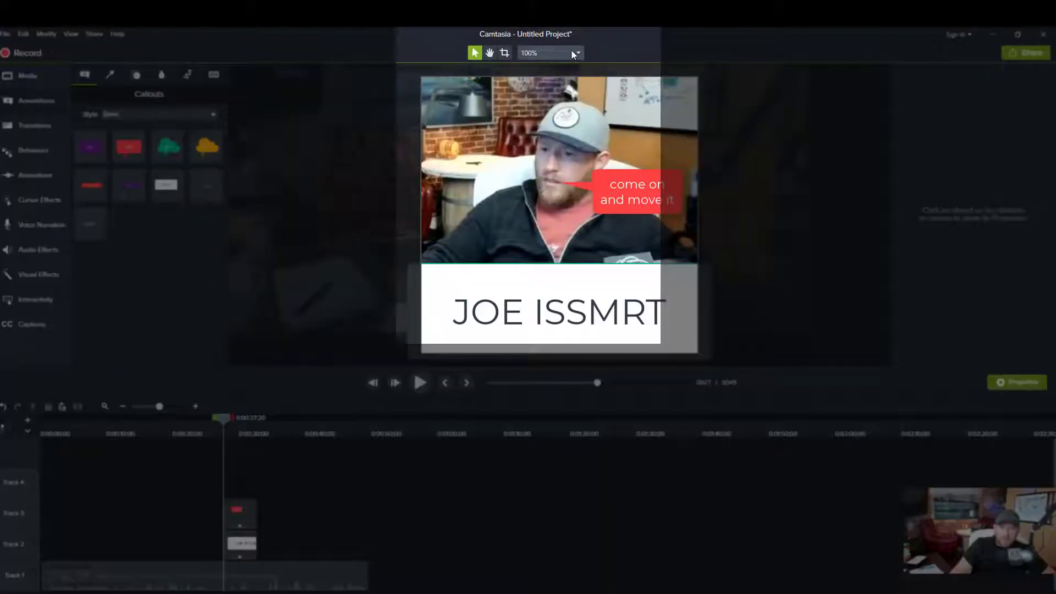
left_click(571, 52)
left_click(539, 190)
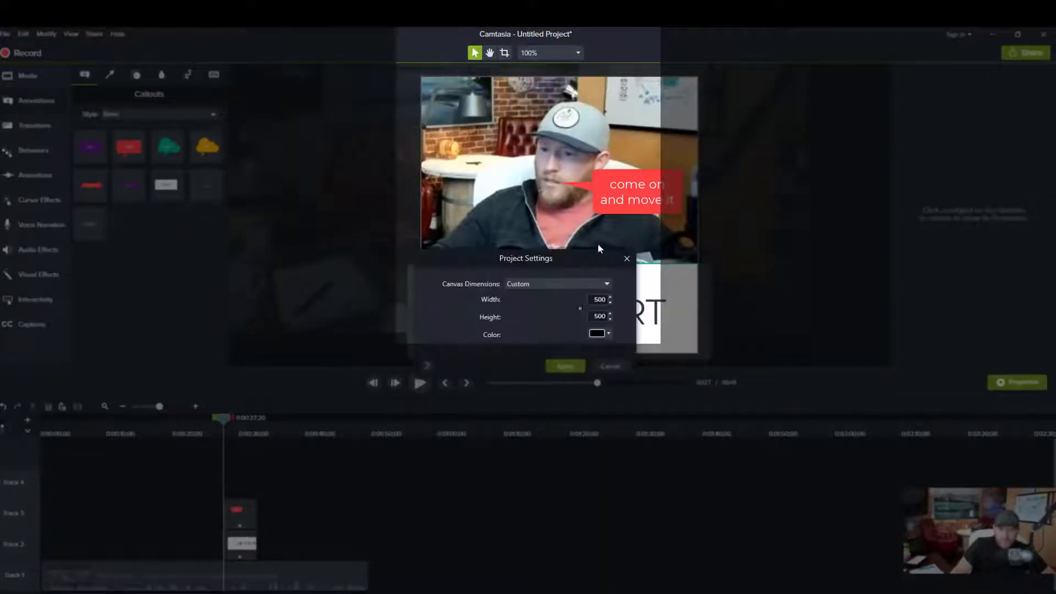
left_click(607, 284)
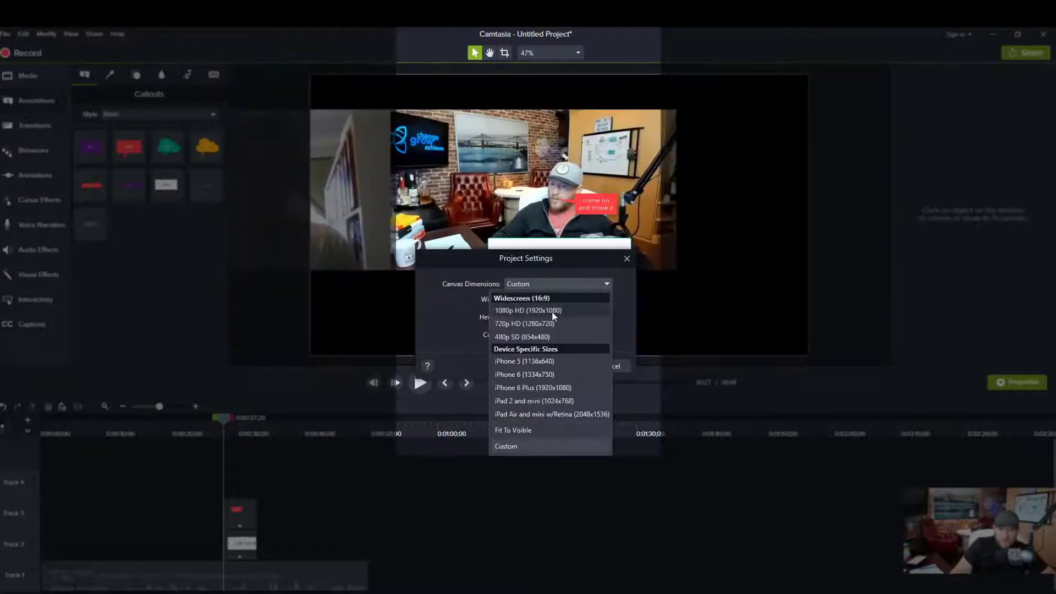
left_click(553, 311)
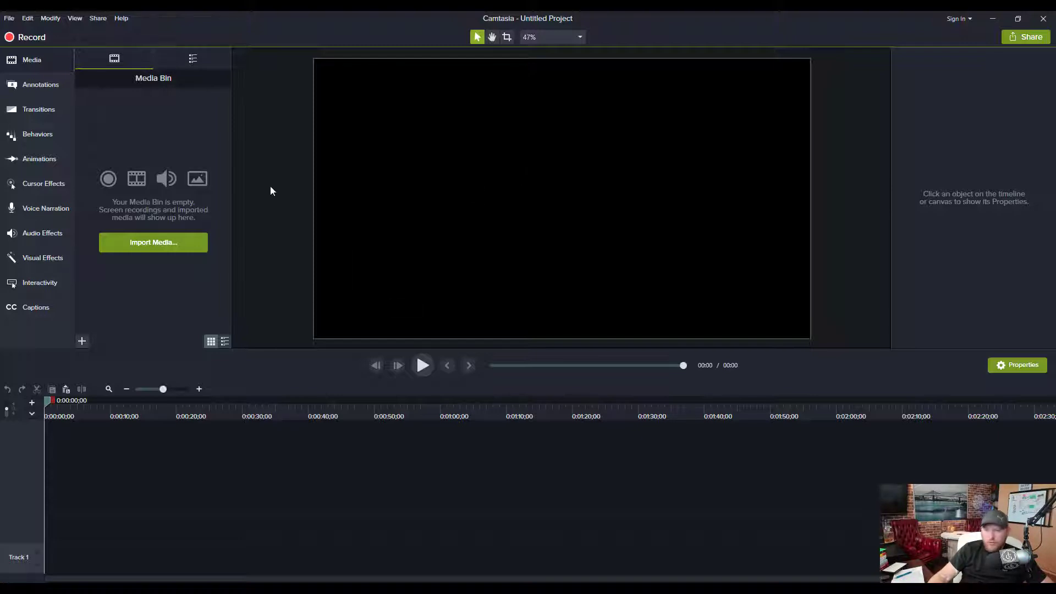
Step: Import JJT - YT TN.png and drag it from the Media Bin to the timeline start
left_click(137, 244)
scroll(318, 232, "down", 2)
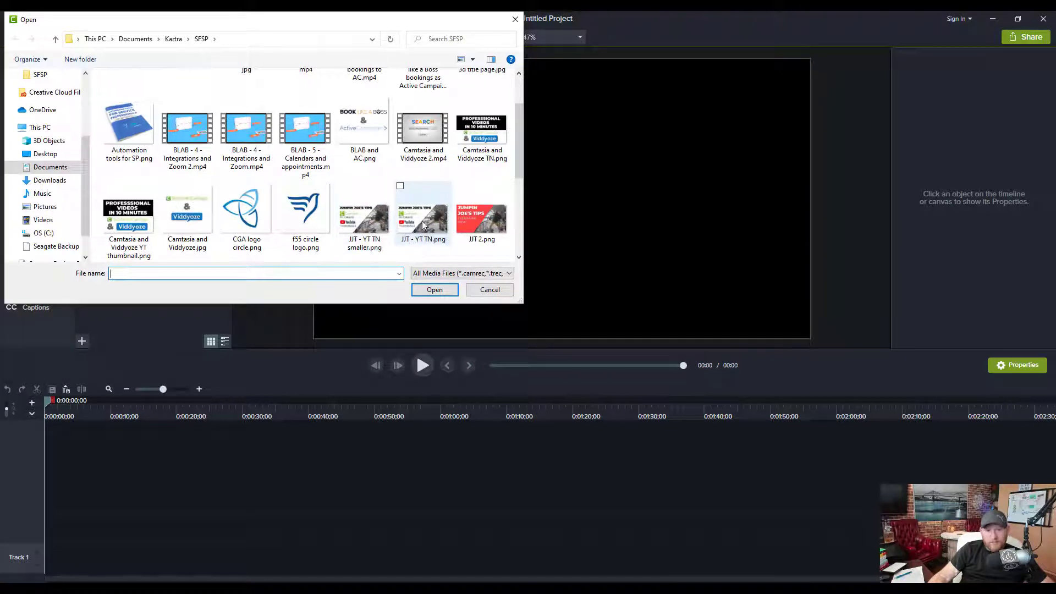
double_click(421, 220)
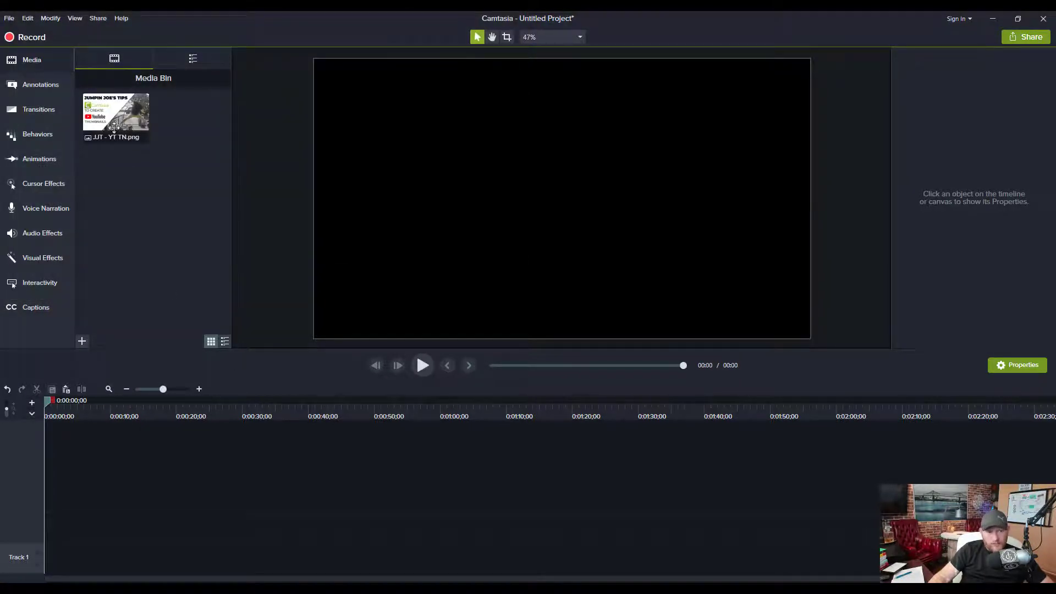
left_click_drag(112, 120, 55, 526)
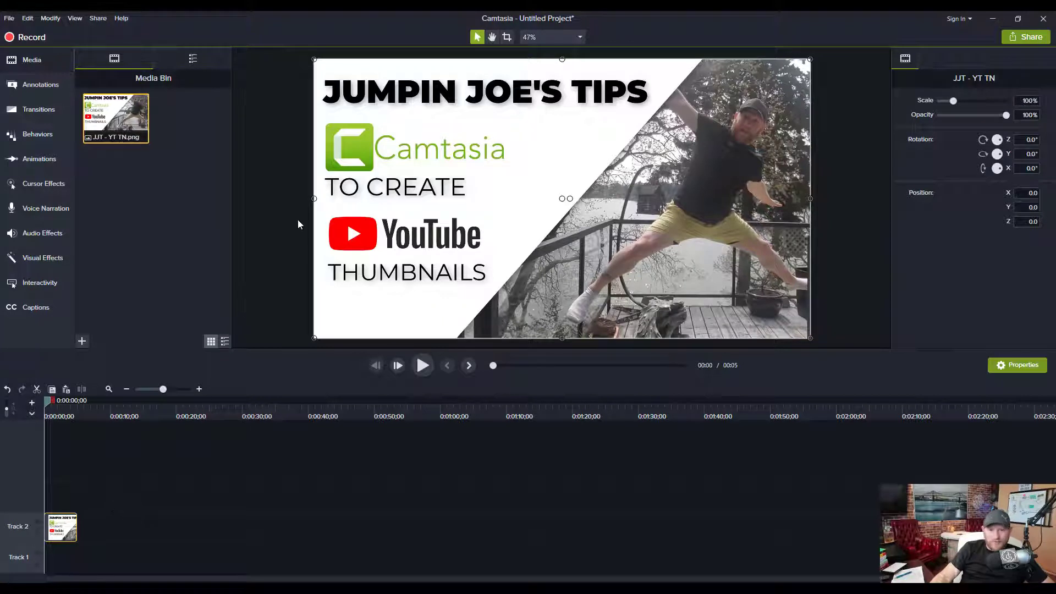
Step: Change the project canvas to 720p HD (1280x720) and apply it
left_click(579, 38)
left_click(550, 172)
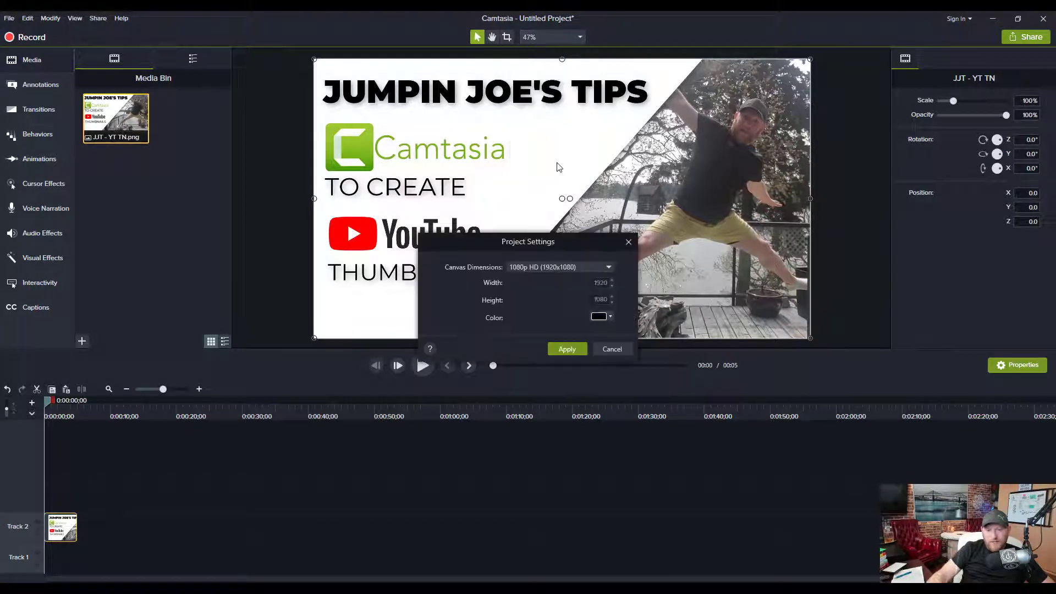
left_click(594, 267)
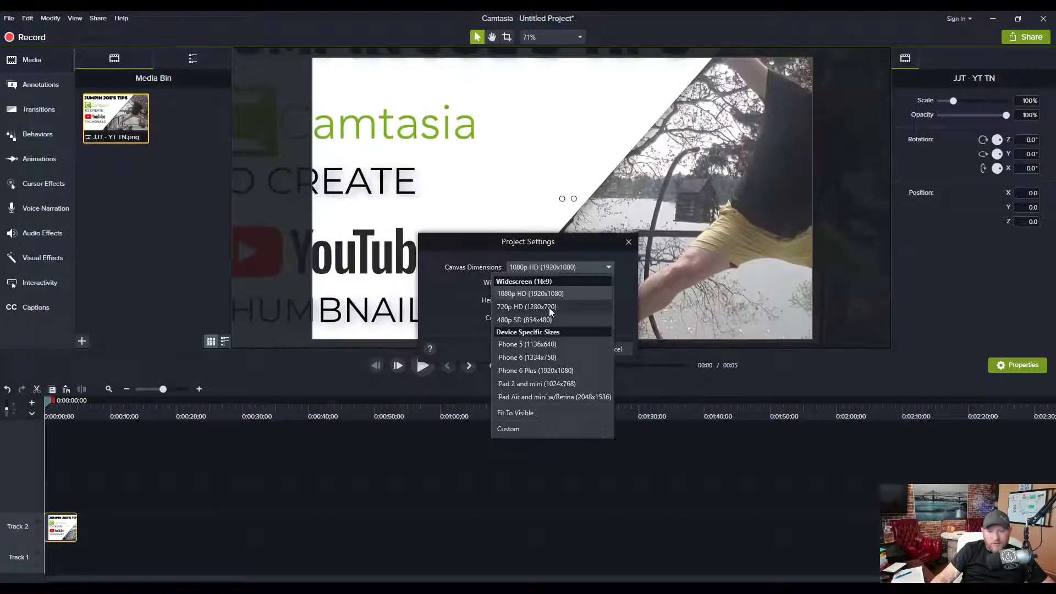
left_click(520, 307)
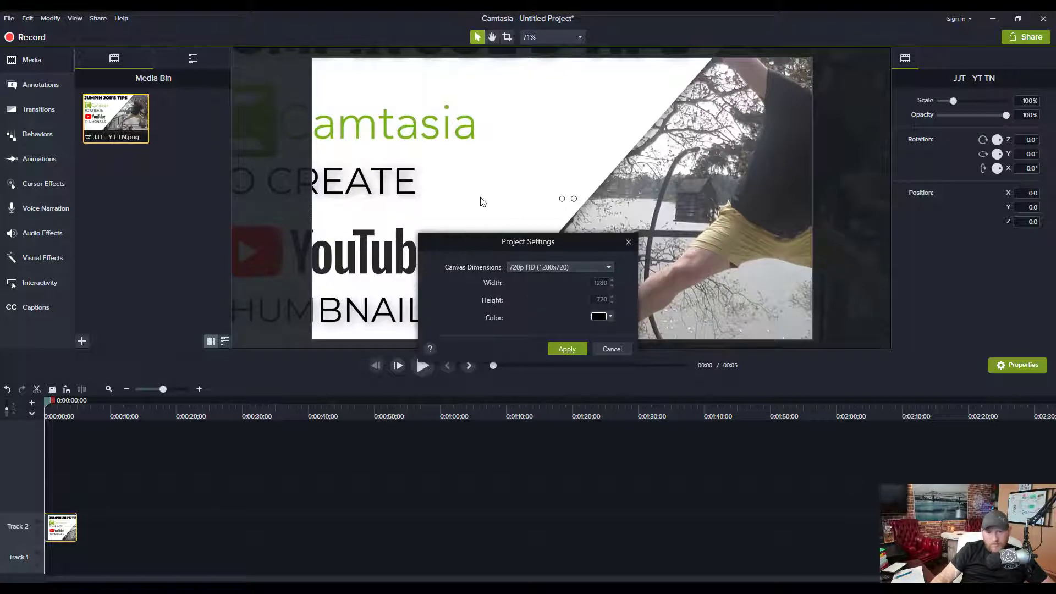
left_click(567, 349)
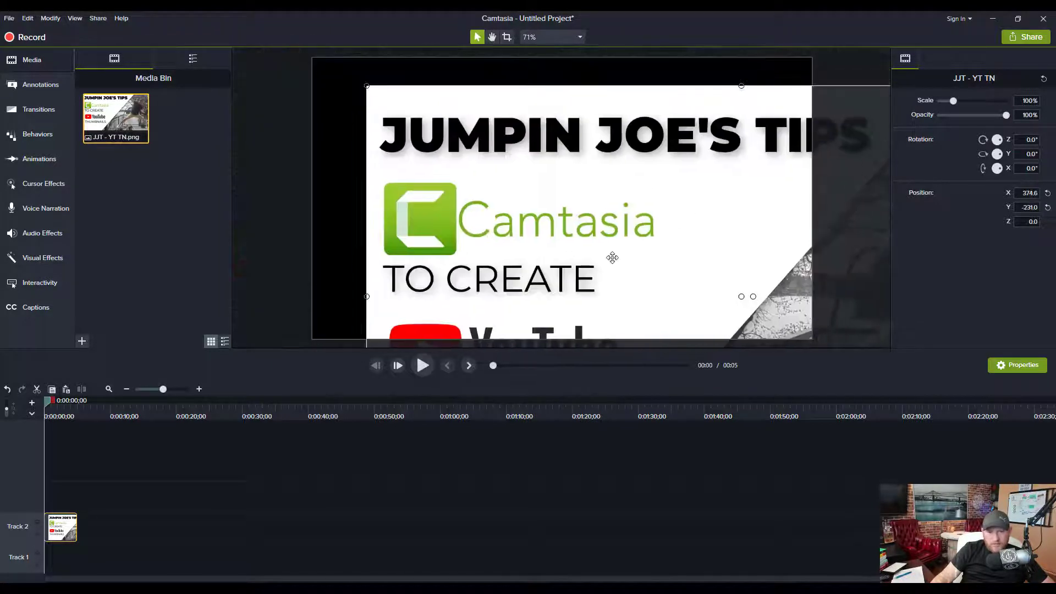
Step: Fit the thumbnail image to the canvas, then nudge and enlarge it to fill the frame
left_click_drag(366, 87, 709, 286)
right_click(599, 250)
left_click(633, 308)
left_click_drag(367, 105, 344, 98)
left_click_drag(789, 327, 811, 339)
left_click(862, 275)
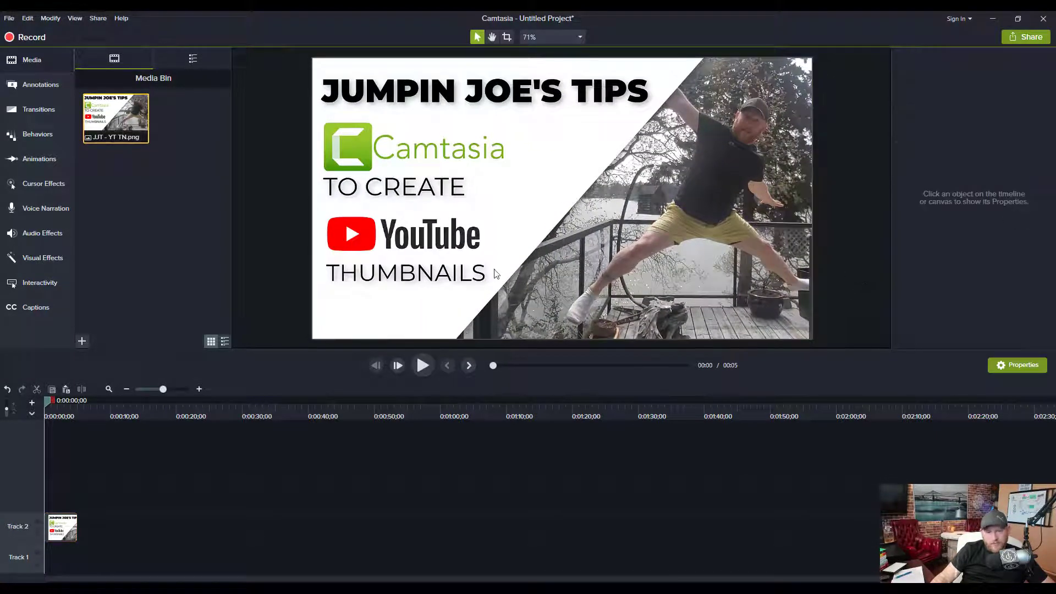
Step: Check the Share menu's Export Frame As... option, then close the menu
left_click(97, 19)
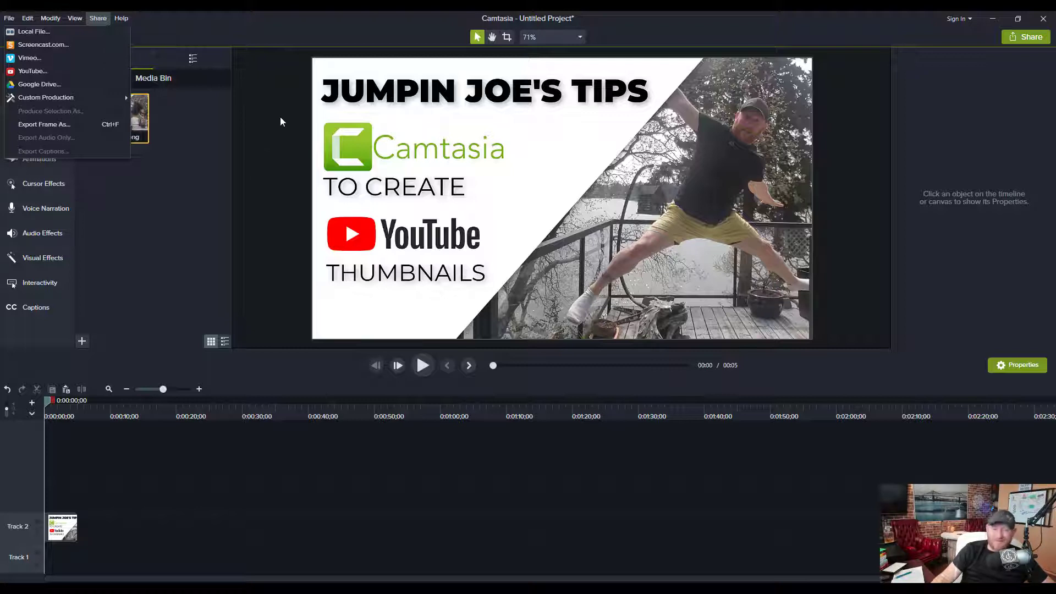
left_click(272, 128)
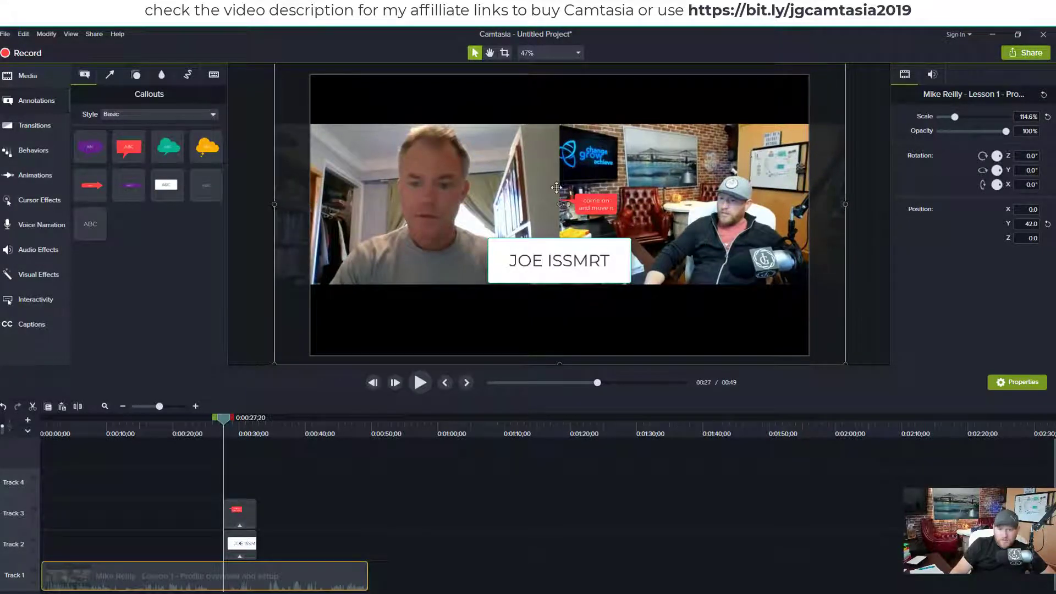
Step: Undo the trial move of the JOE ISSMRT callout and view the canvas at 100%
left_click_drag(614, 279, 629, 328)
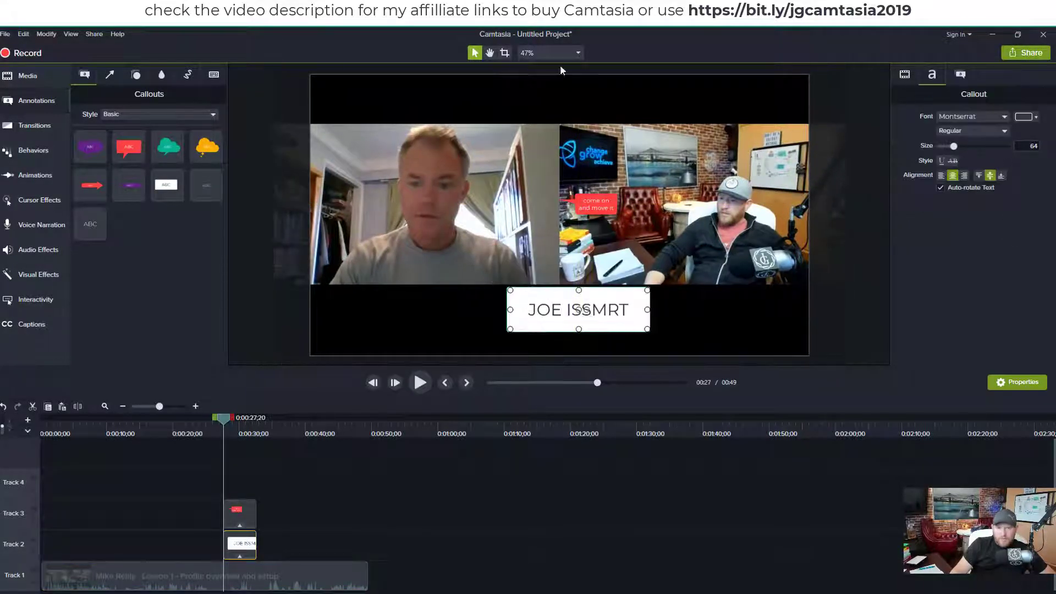
left_click(578, 53)
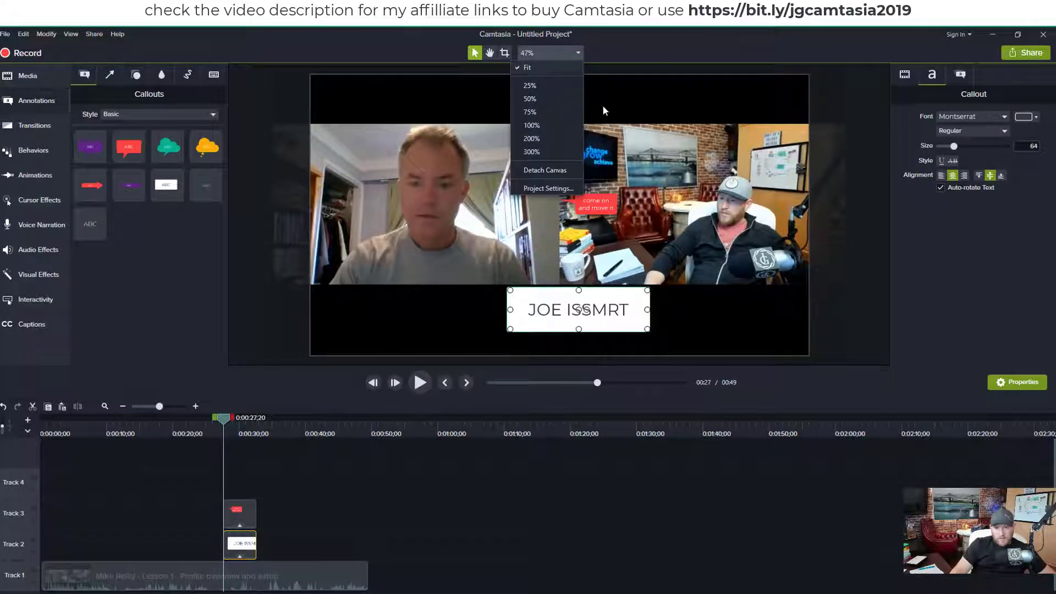
left_click(838, 105)
key("ctrl+z")
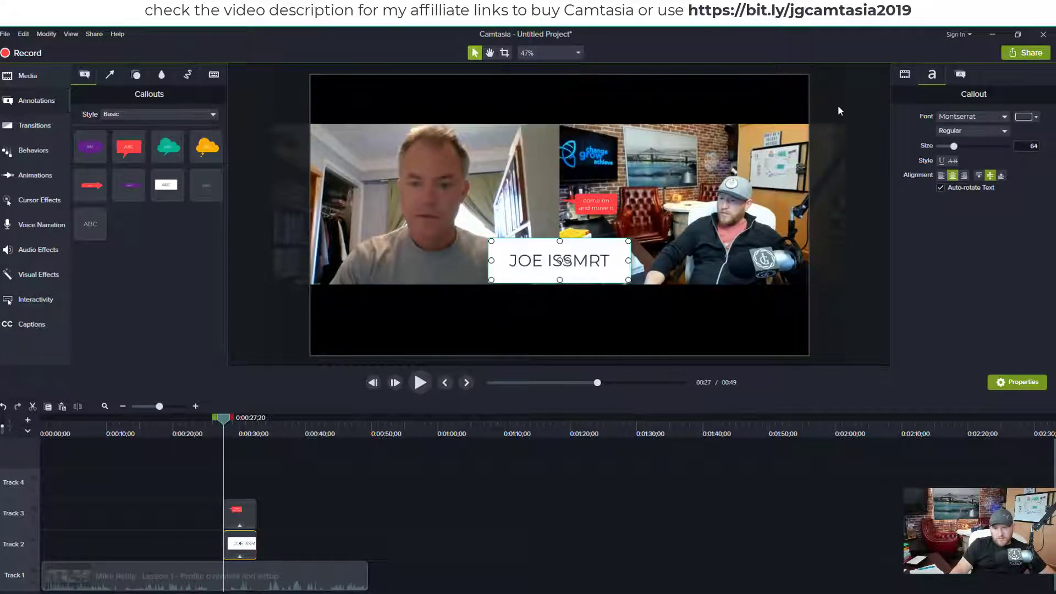
scroll(837, 105, "up", 4)
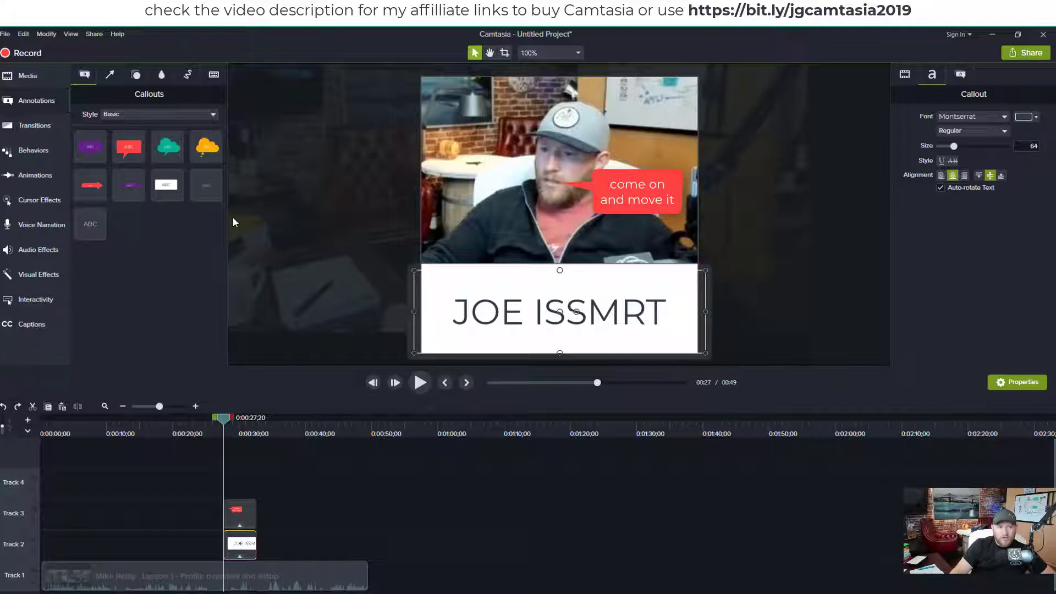
Step: Start a new project, declining to save the old one
left_click(7, 36)
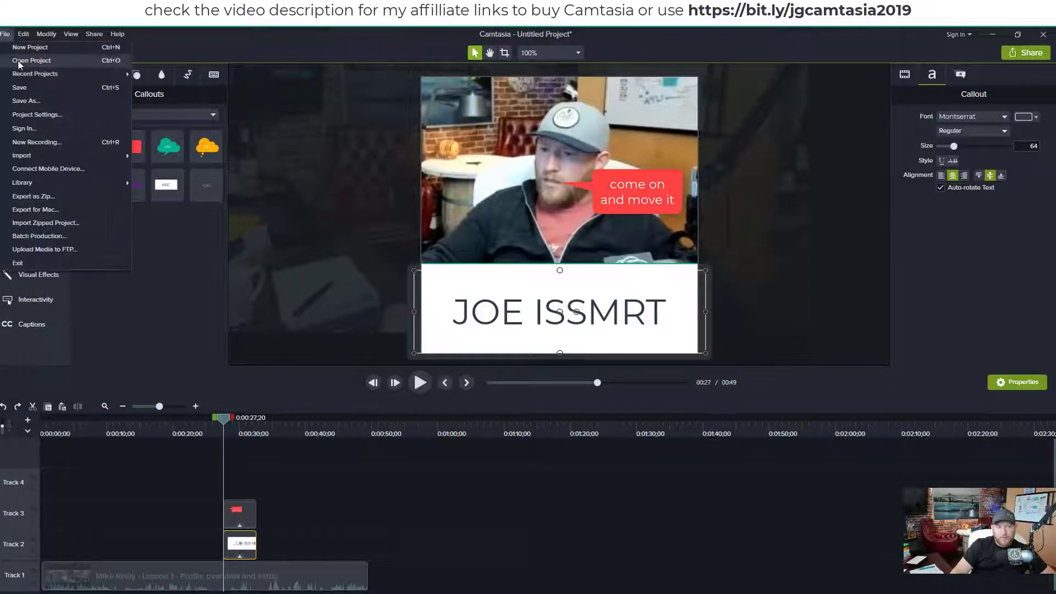
left_click(19, 45)
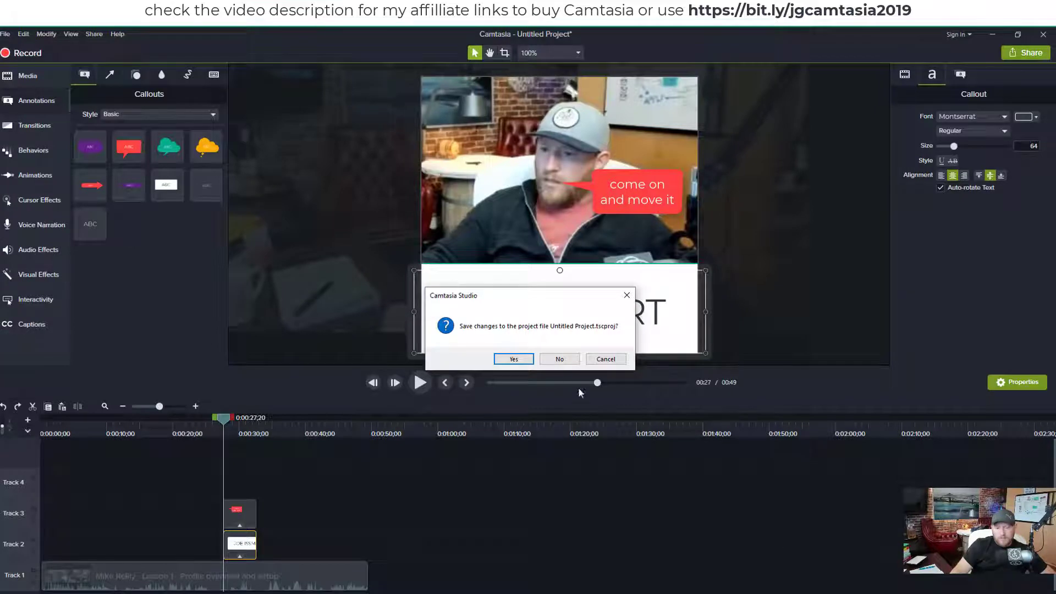
left_click(556, 358)
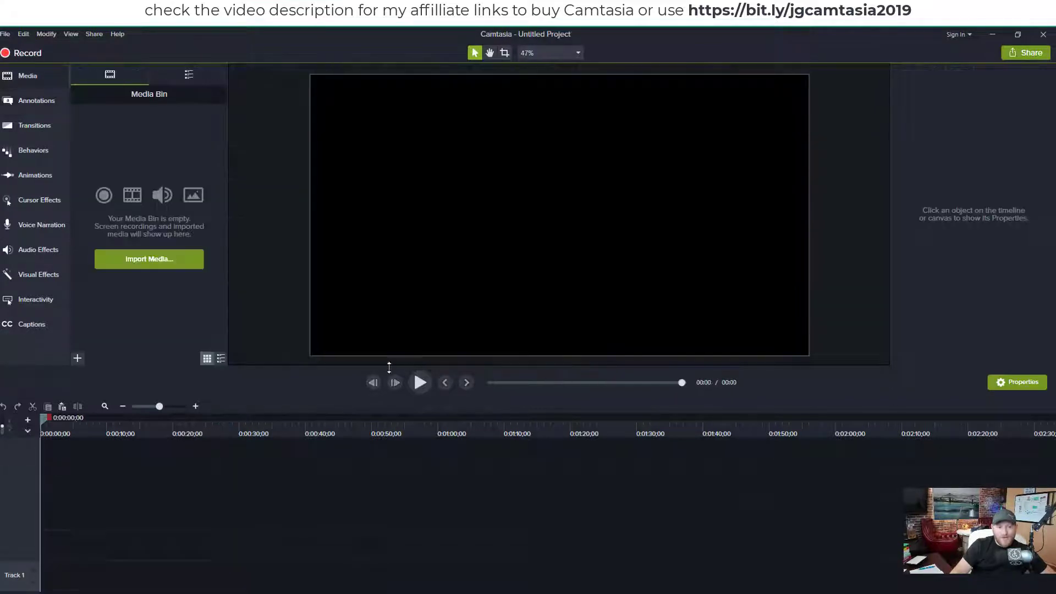
Step: Import 20200418_141714.mp4 and place it on the timeline
left_click(128, 254)
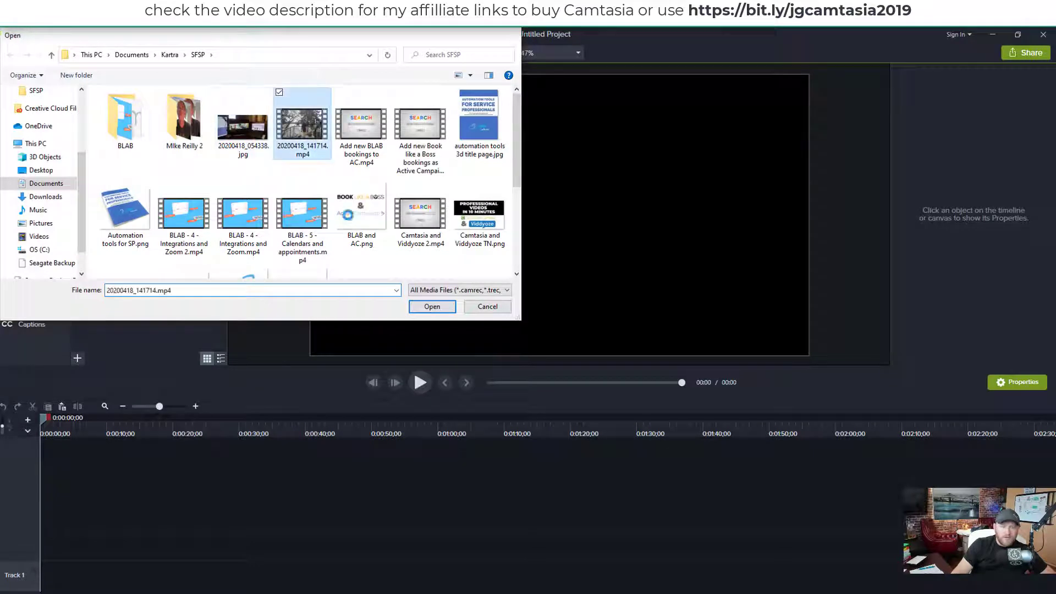
double_click(318, 123)
left_click_drag(112, 130, 48, 577)
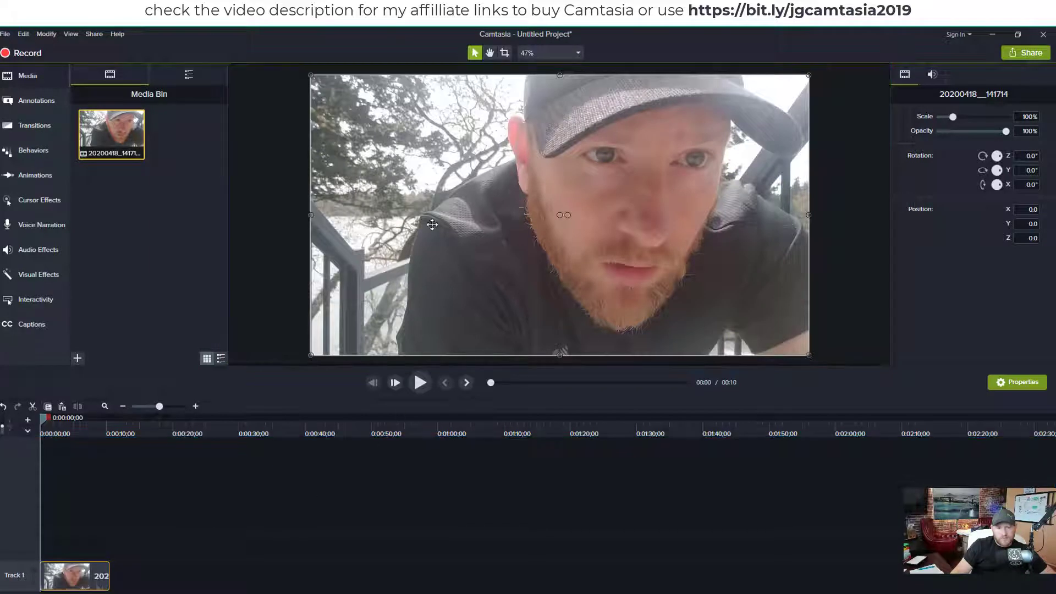
Step: Play the clip, pause it, and step forward five frames
left_click(418, 387)
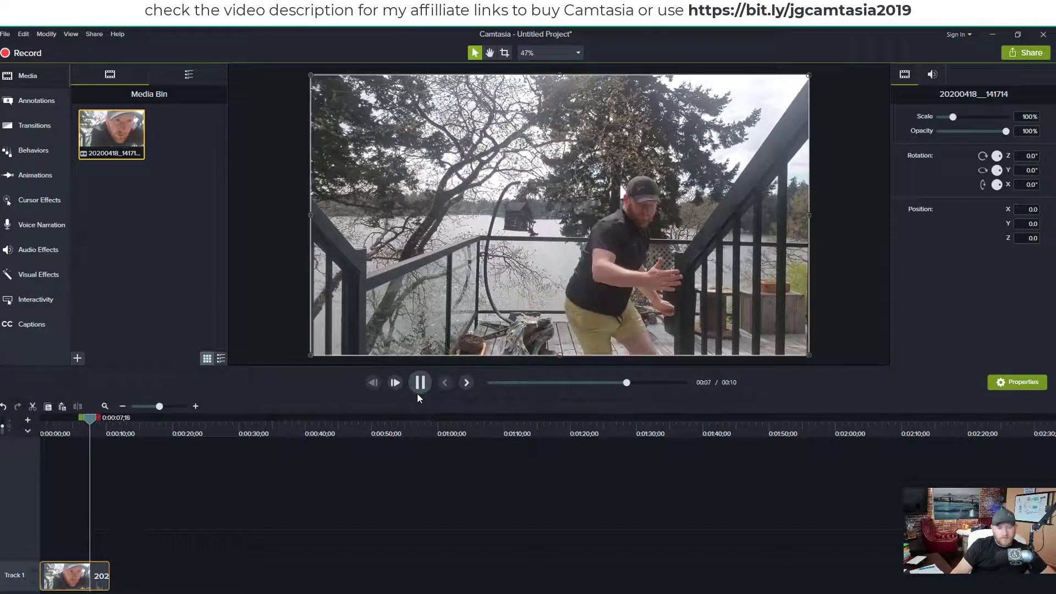
left_click(417, 390)
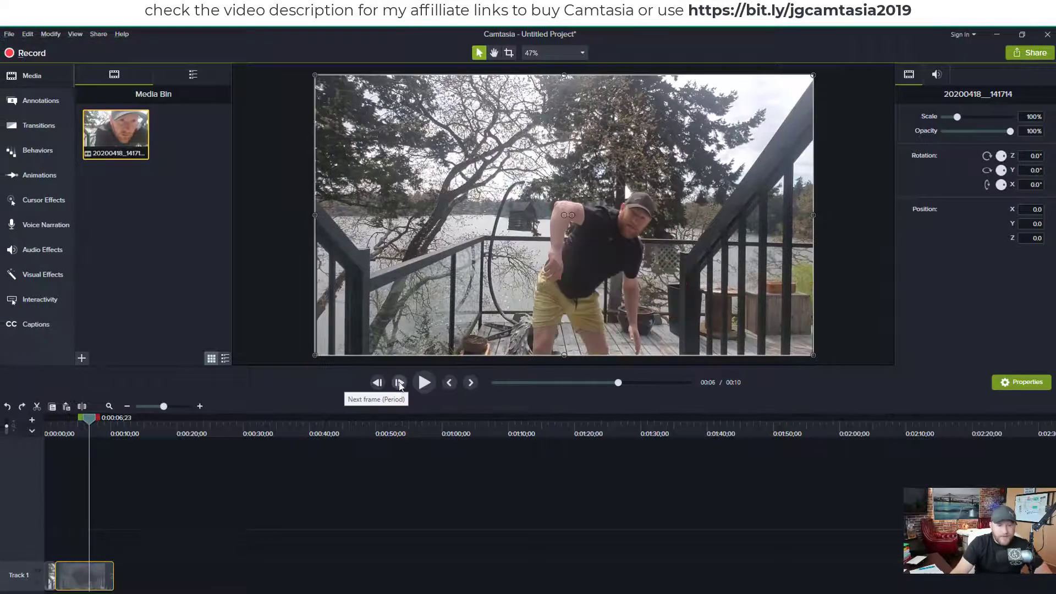
left_click(399, 383)
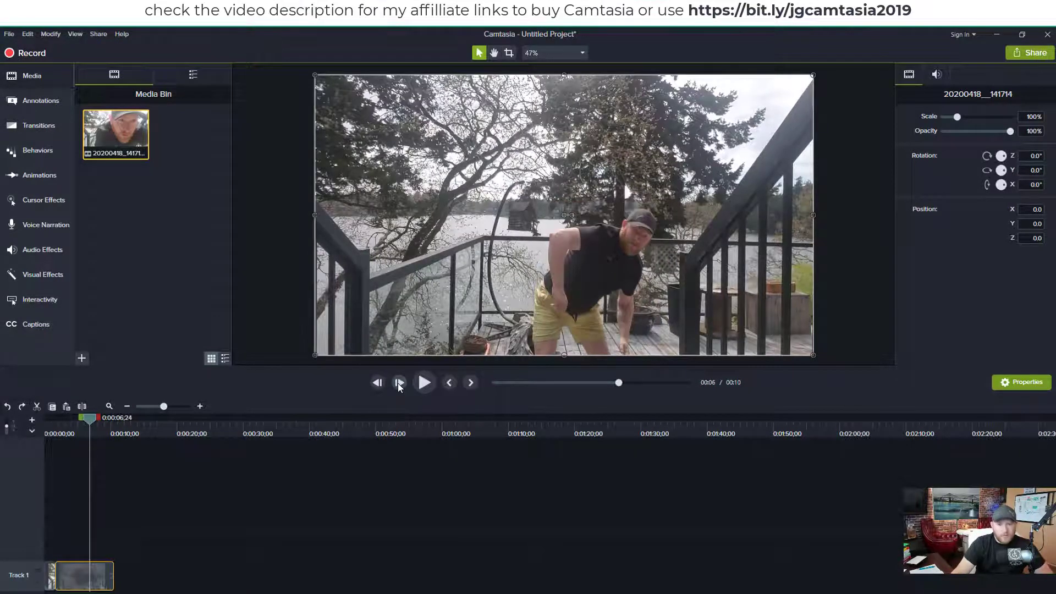
left_click(399, 383)
left_click(398, 384)
left_click(395, 384)
left_click(394, 384)
Step: Return to about 6 seconds and stop on the mid-jump frame at 0:00:06;14
left_click(426, 384)
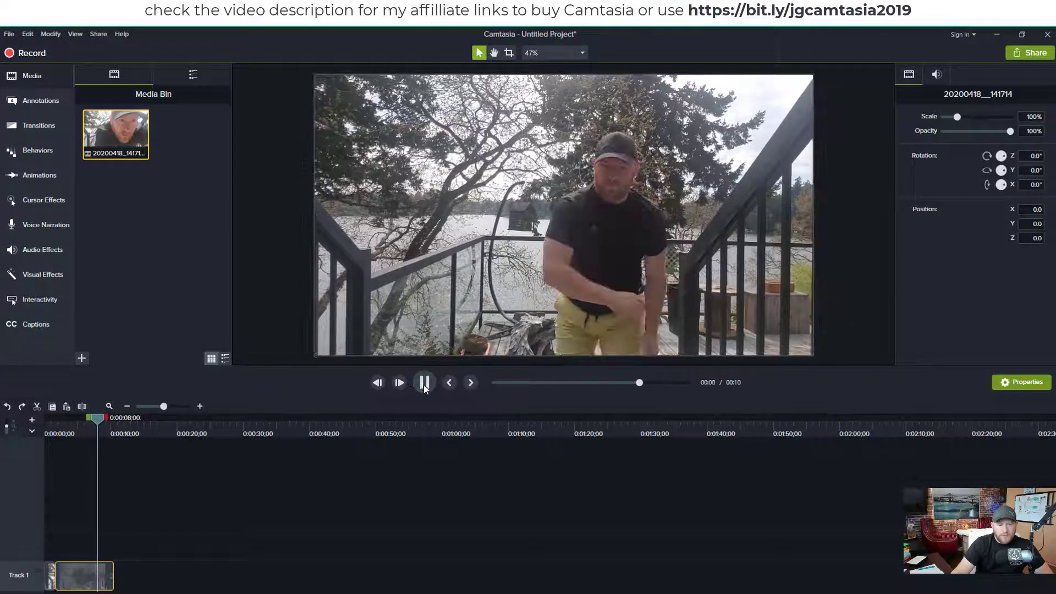
key("space")
left_click(84, 434)
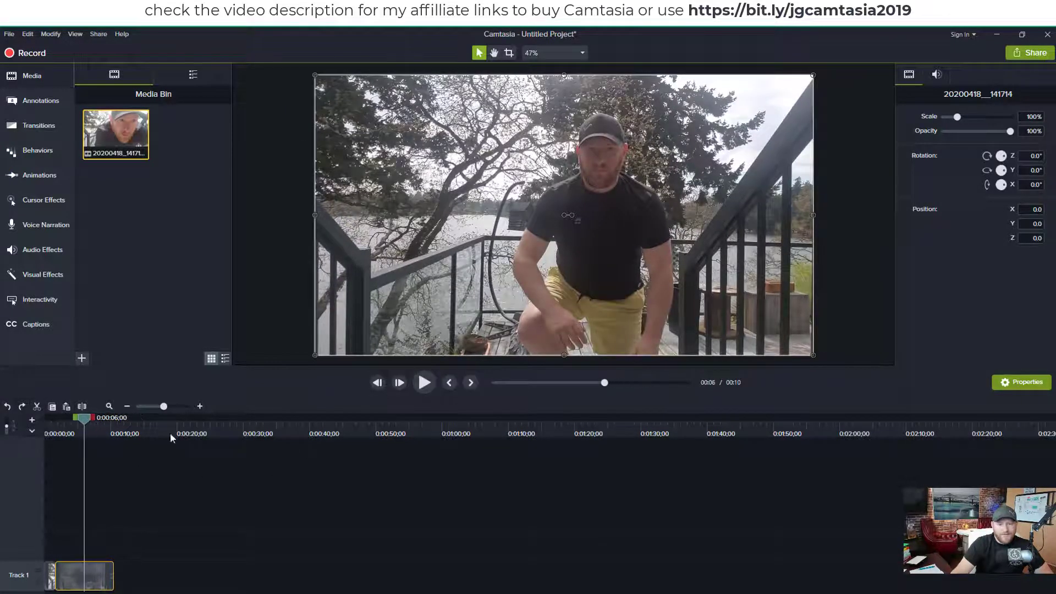
left_click(424, 384)
left_click(425, 388)
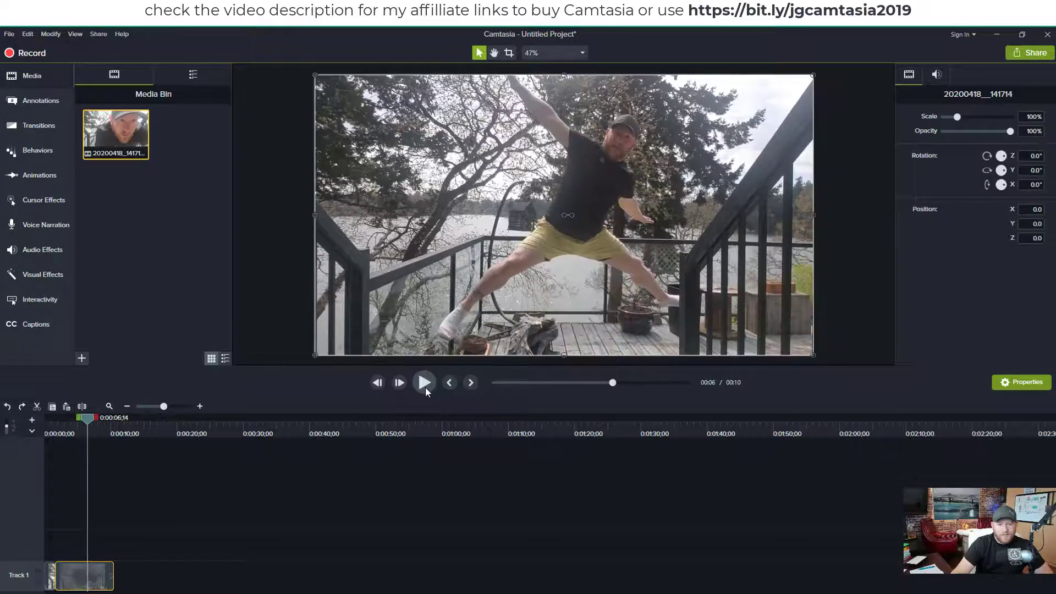
left_click(308, 333)
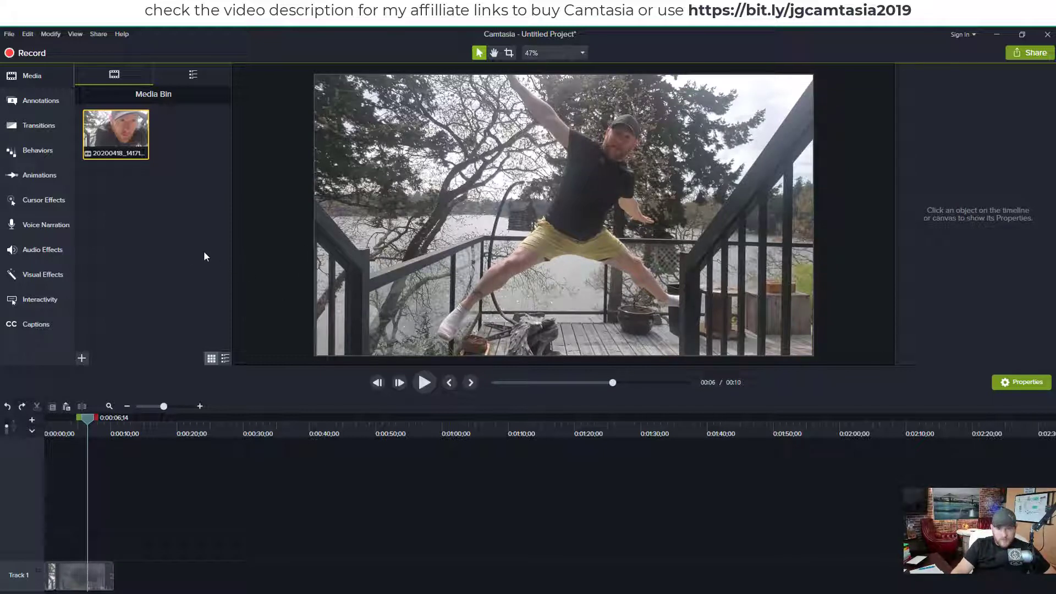
left_click(490, 223)
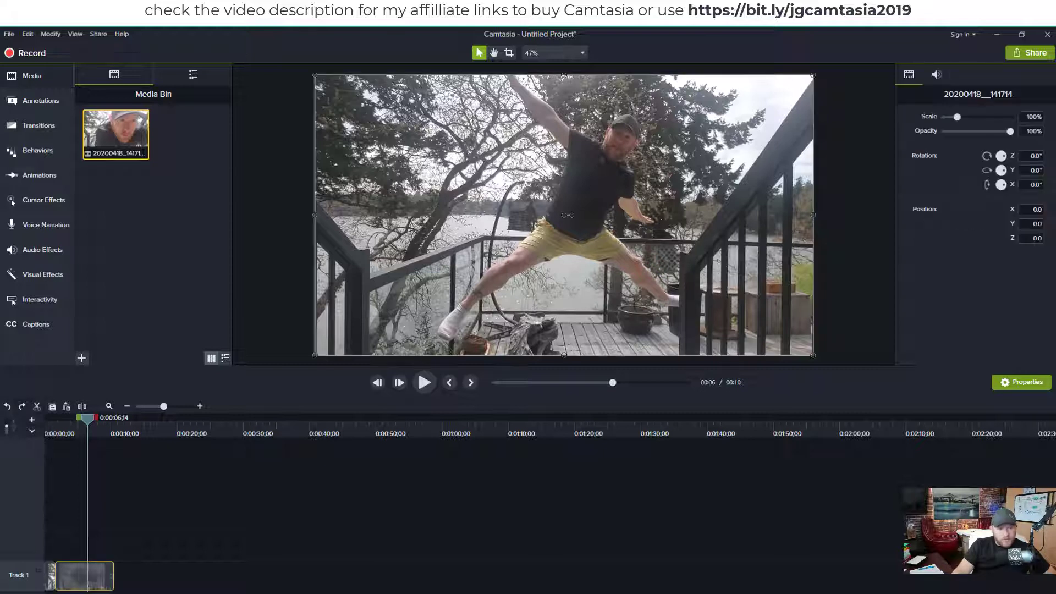
Step: Add a black rectangle shape and stretch it to cover the canvas
left_click(42, 106)
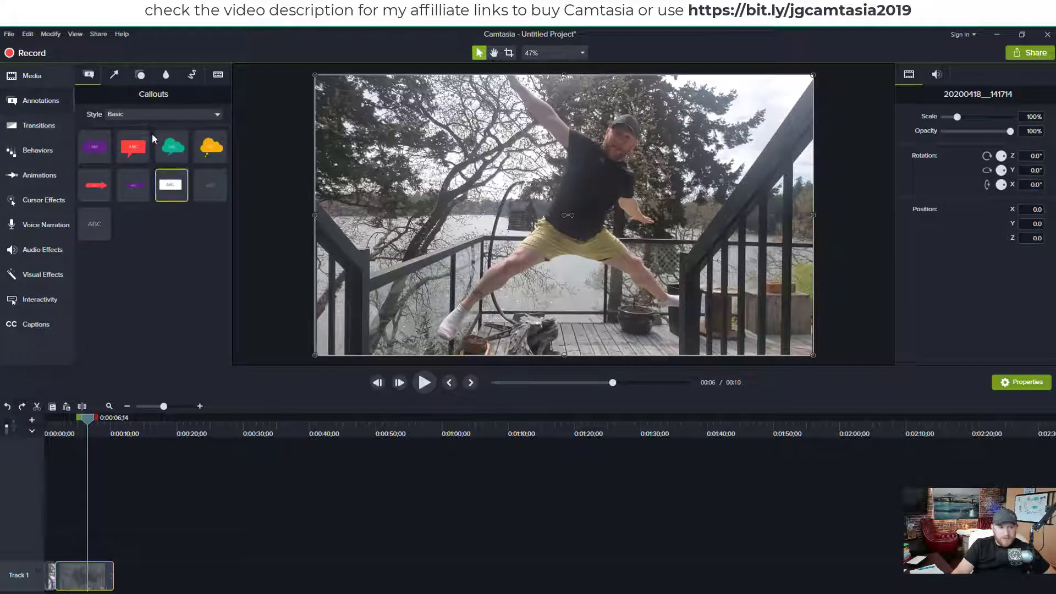
left_click(140, 75)
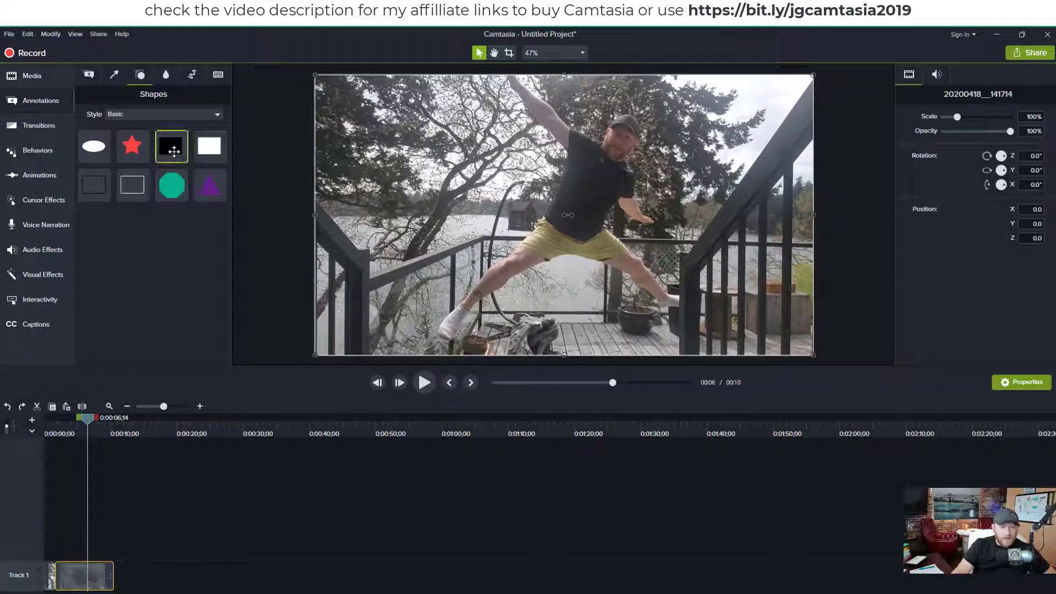
mouse_move(168, 147)
left_mouse_down()
mouse_move(283, 203)
mouse_move(398, 184)
mouse_move(578, 341)
left_mouse_up()
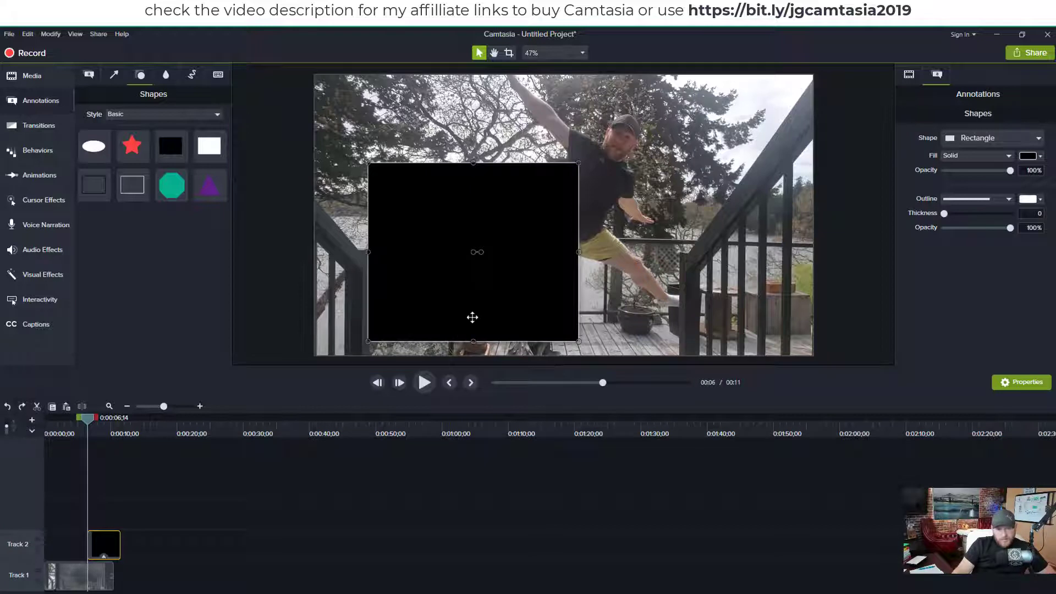
left_click_drag(497, 313, 443, 219)
left_click_drag(527, 164, 824, 164)
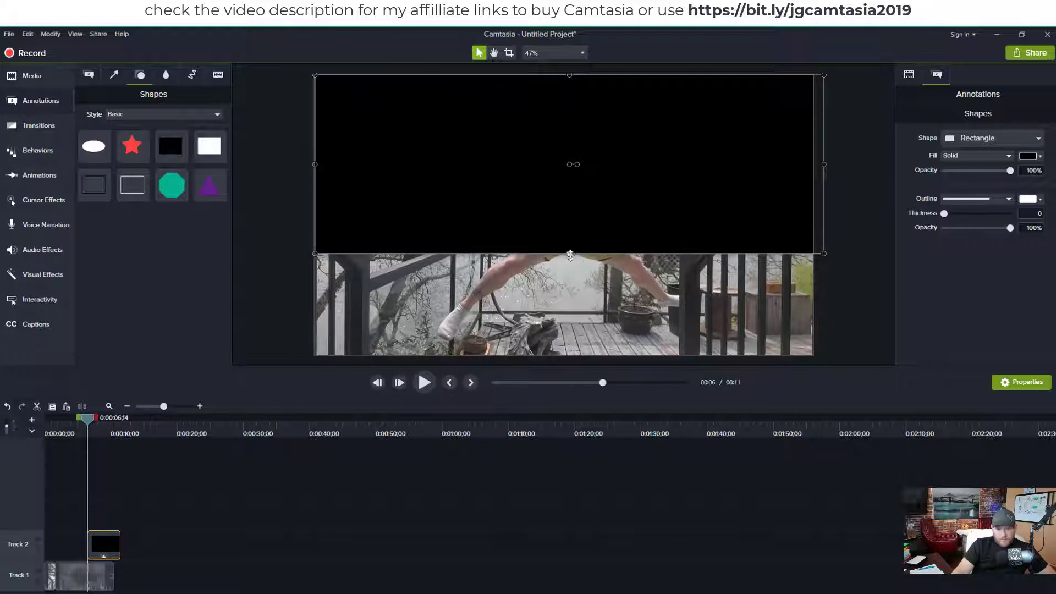
left_click_drag(569, 254, 566, 366)
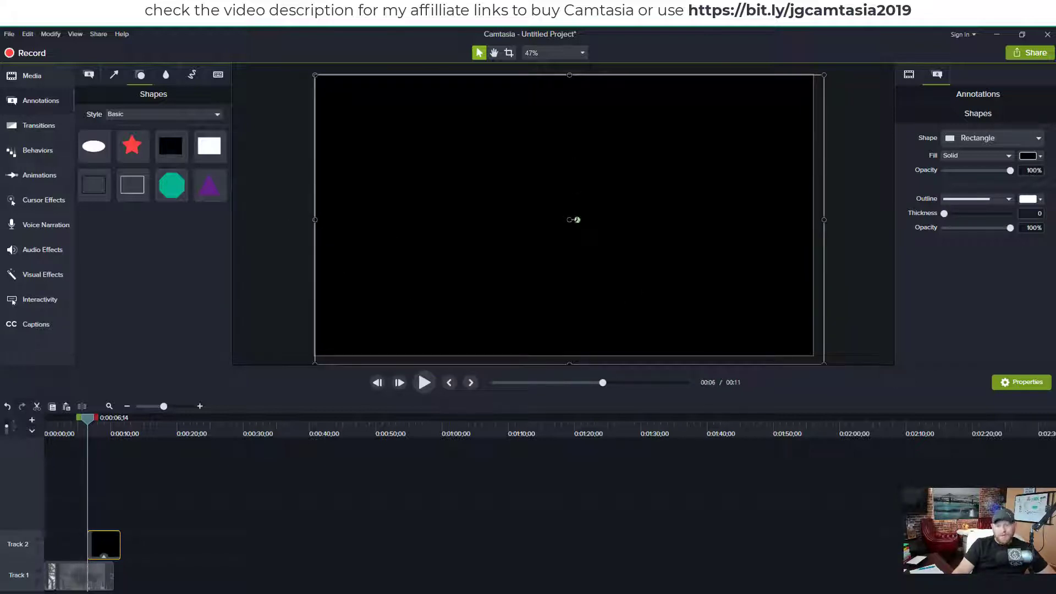
Step: Tilt the rectangle across the left side and shift the jumping video right to X 476.6
mouse_move(576, 219)
left_mouse_down()
mouse_move(564, 215)
mouse_move(572, 212)
left_mouse_up()
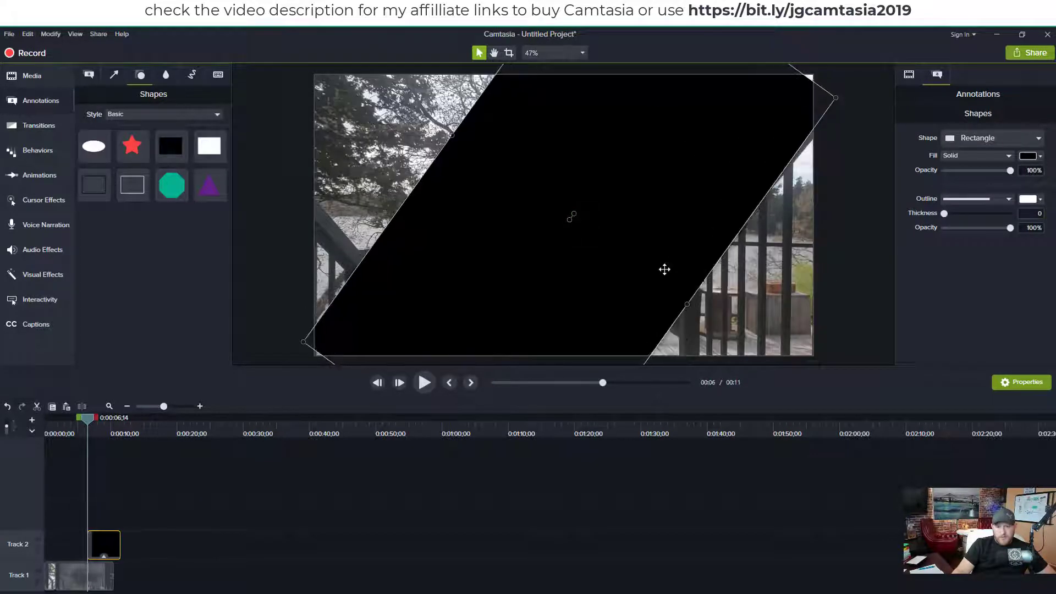
left_click_drag(665, 271, 541, 215)
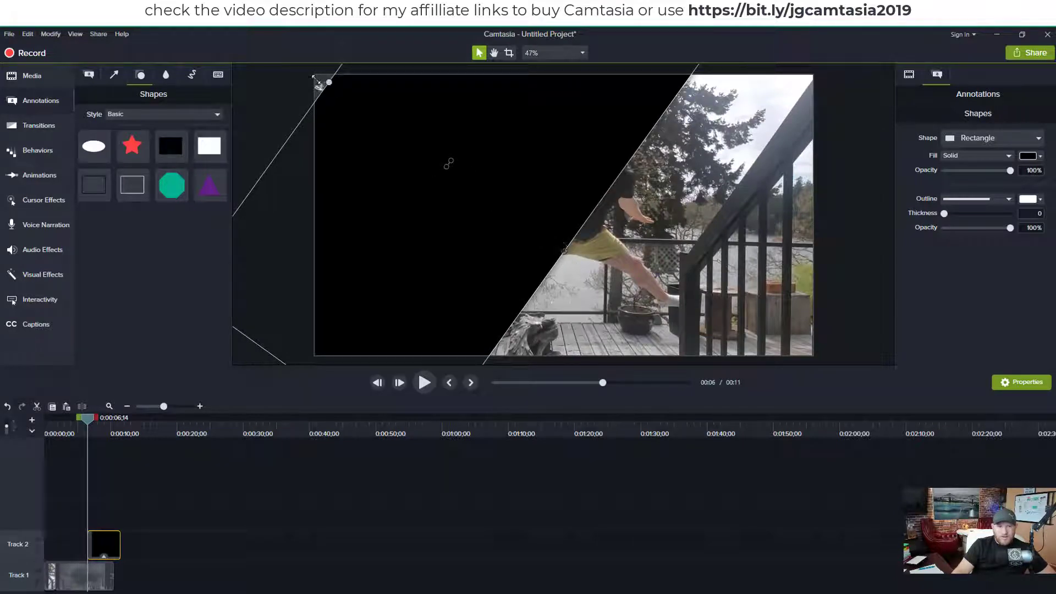
left_click_drag(313, 77, 295, 64)
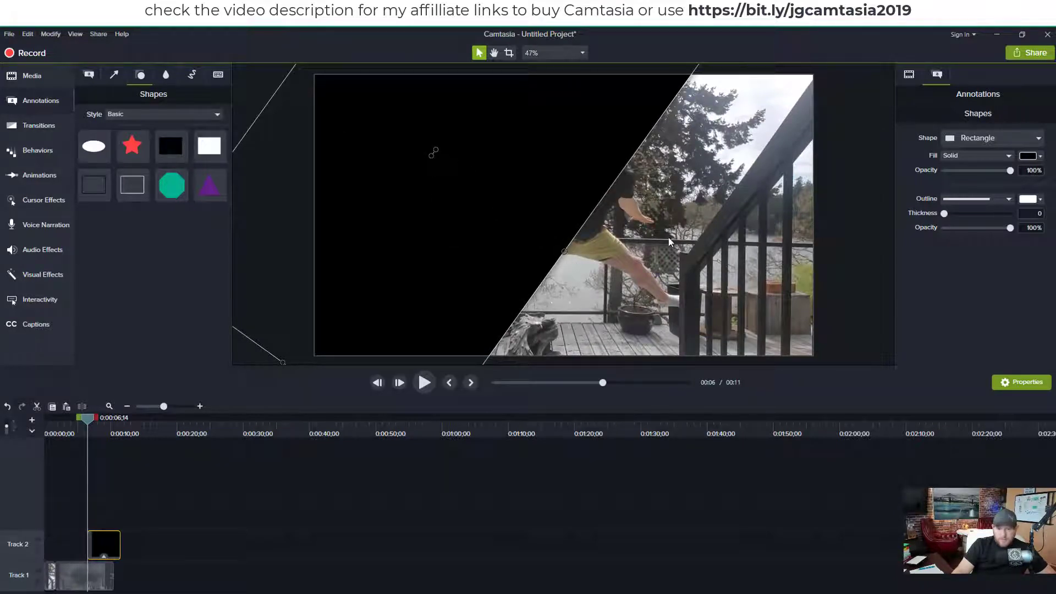
left_click_drag(668, 237, 824, 255)
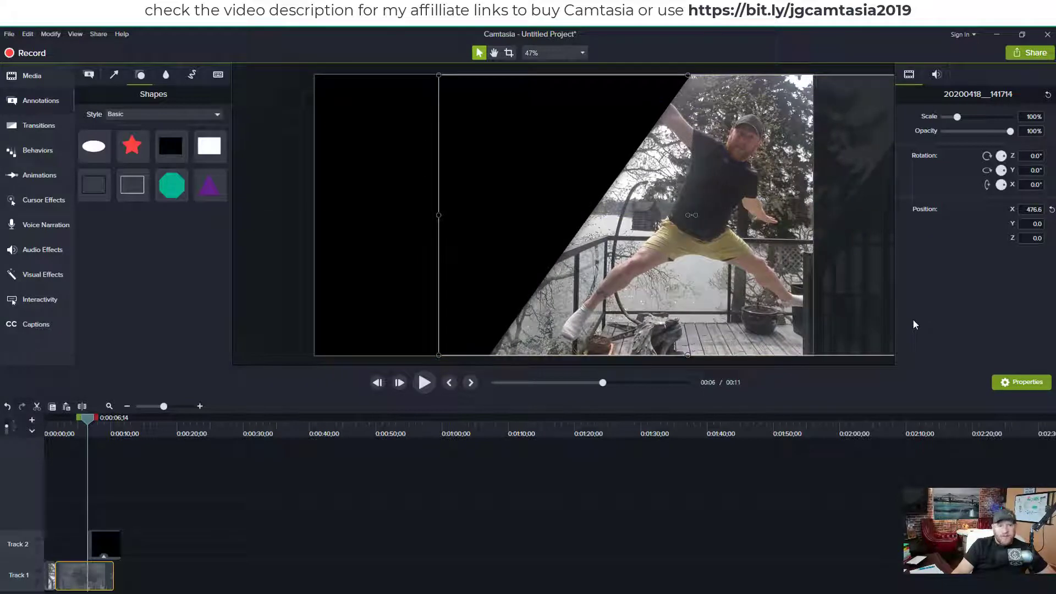
left_click(274, 276)
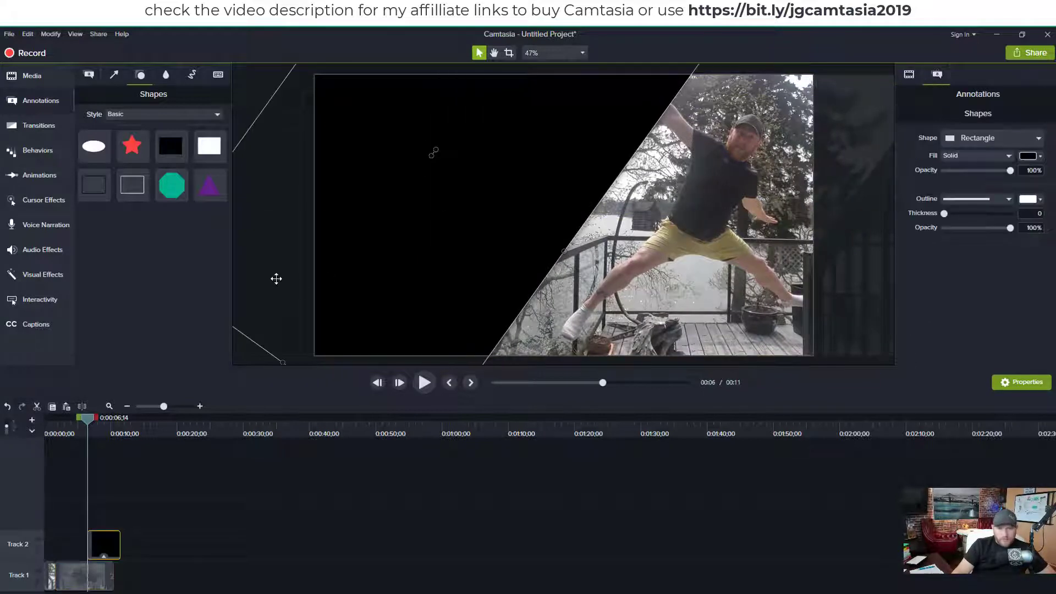
Step: Add a text callout reading 'JUMPIN' / 'JOE'S TIPS' on two lines and widen it
left_click(90, 77)
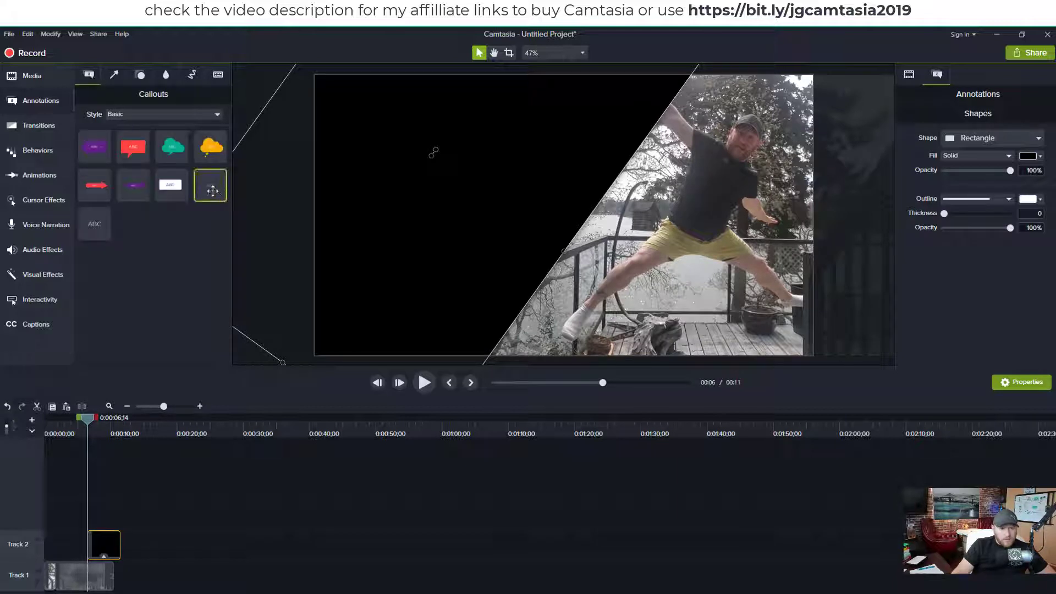
left_click_drag(94, 224, 388, 146)
double_click(407, 155)
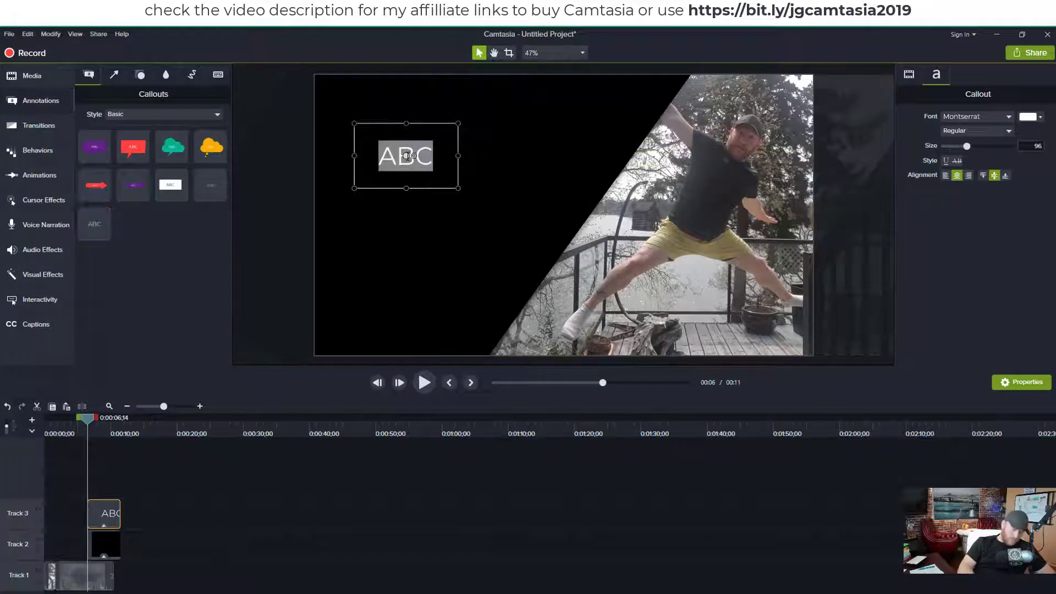
type("JUMPIN")
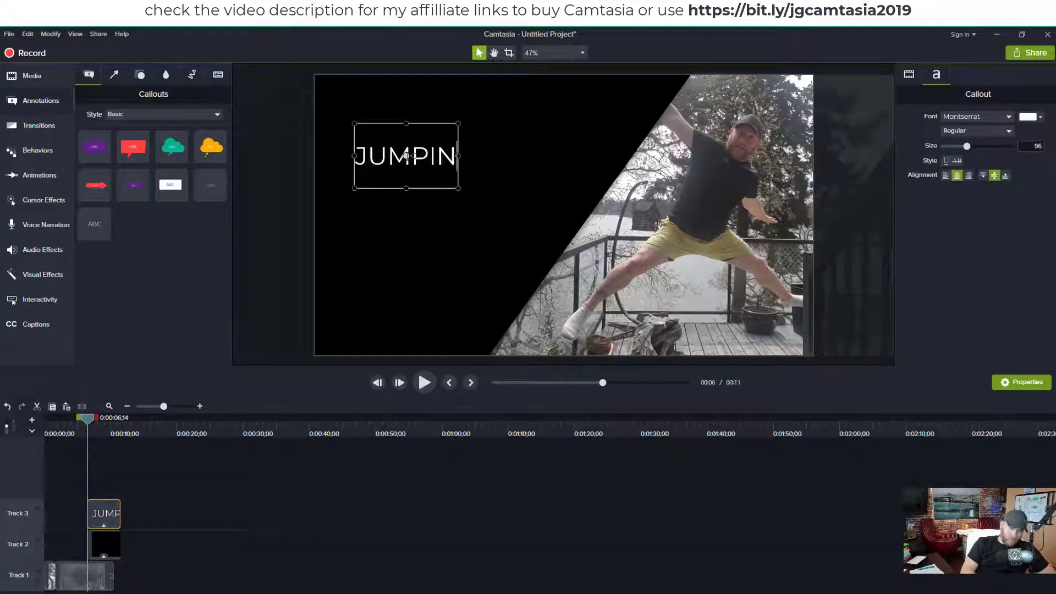
key("Return")
type("JOE")
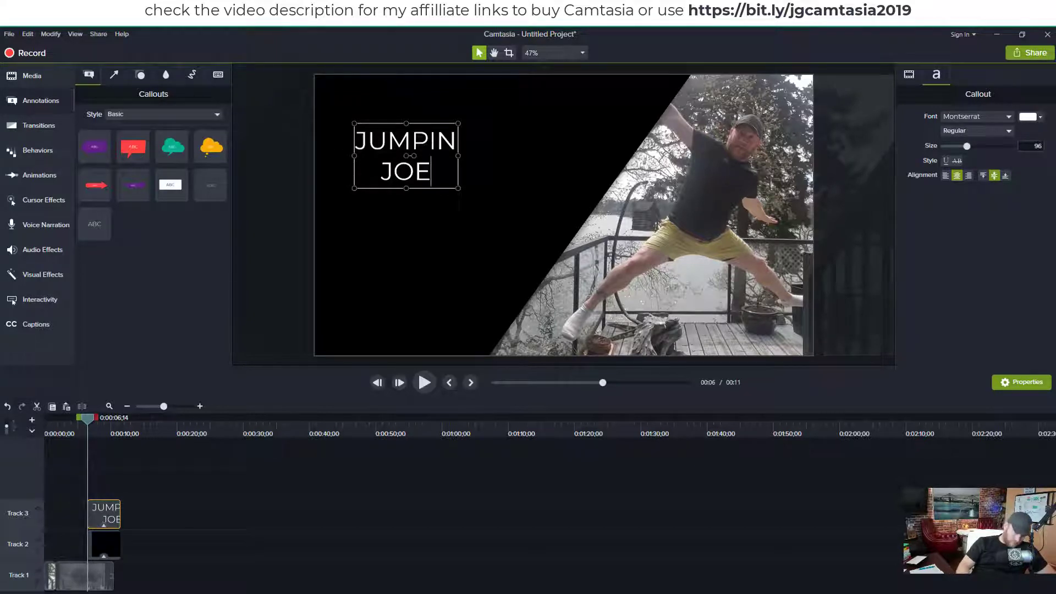
type("'S")
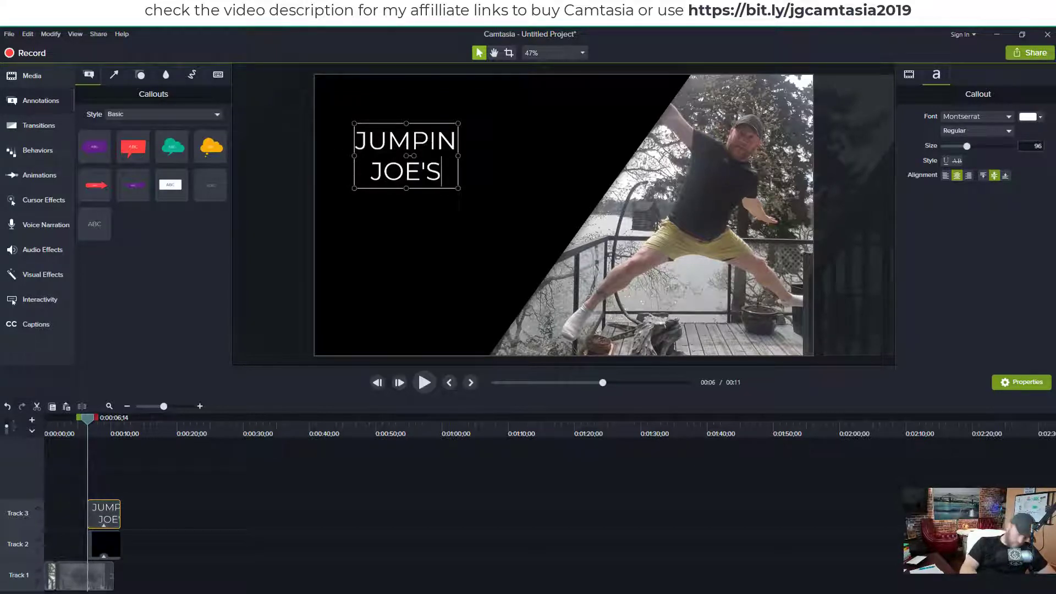
type(" TIPS")
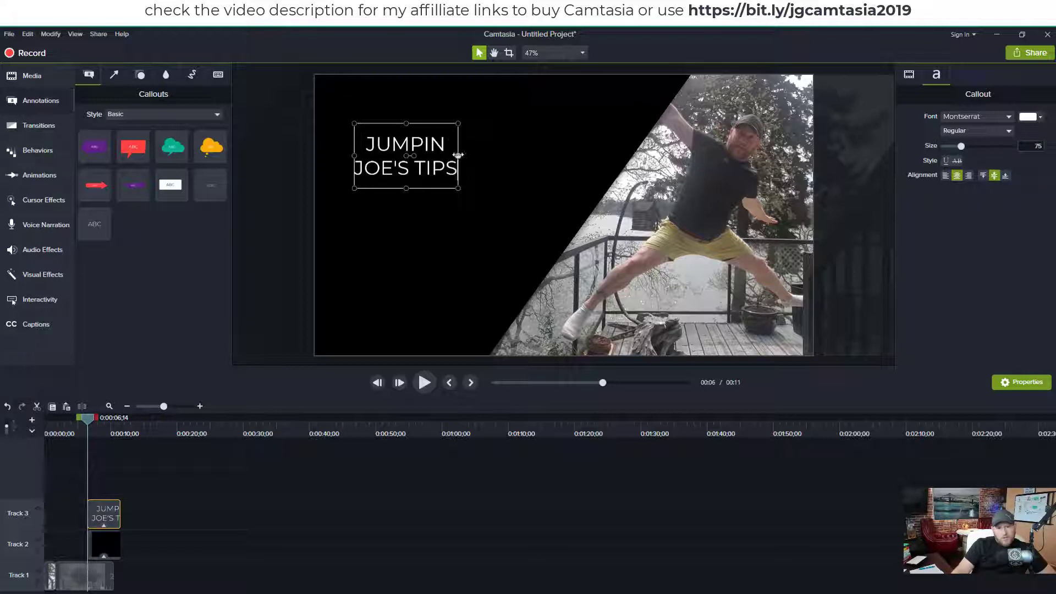
left_click_drag(459, 156, 600, 145)
Step: Style the title Montserrat Black, left-aligned, size 180, positioned in the black area's top-left
double_click(517, 160)
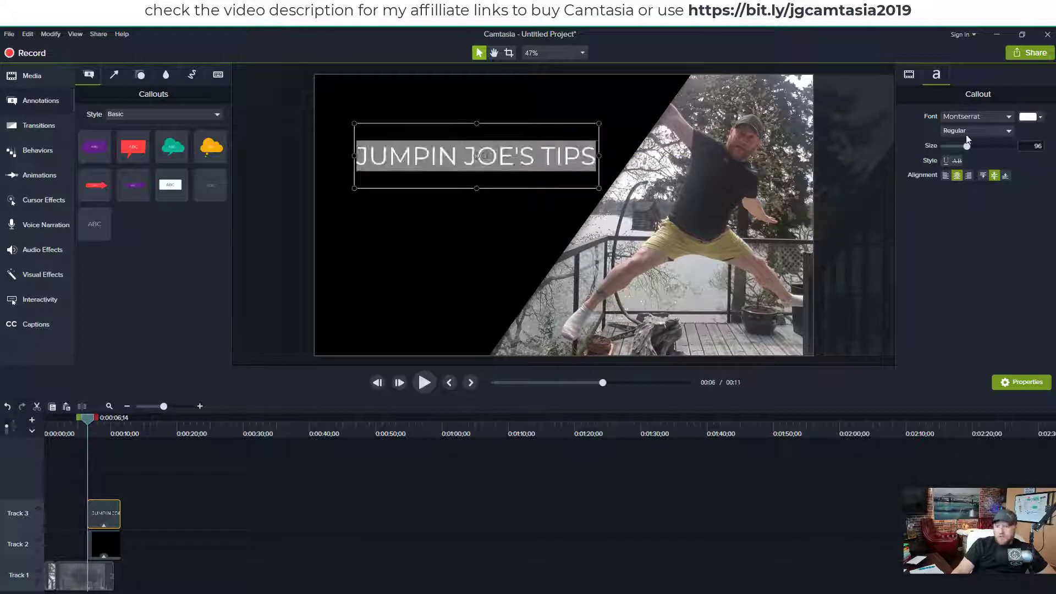
left_click(989, 117)
left_click(985, 140)
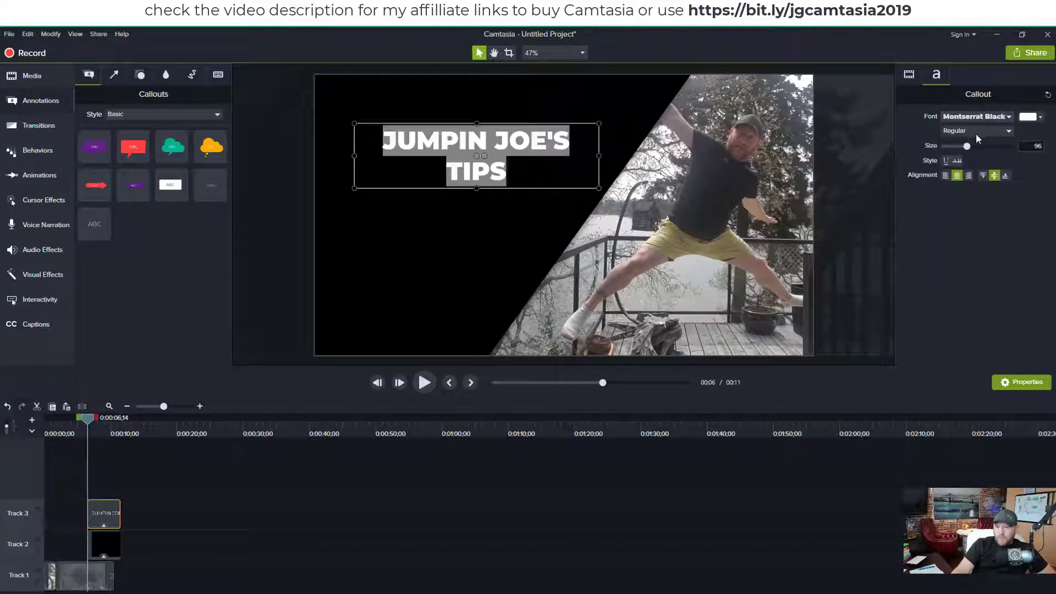
left_click(972, 147)
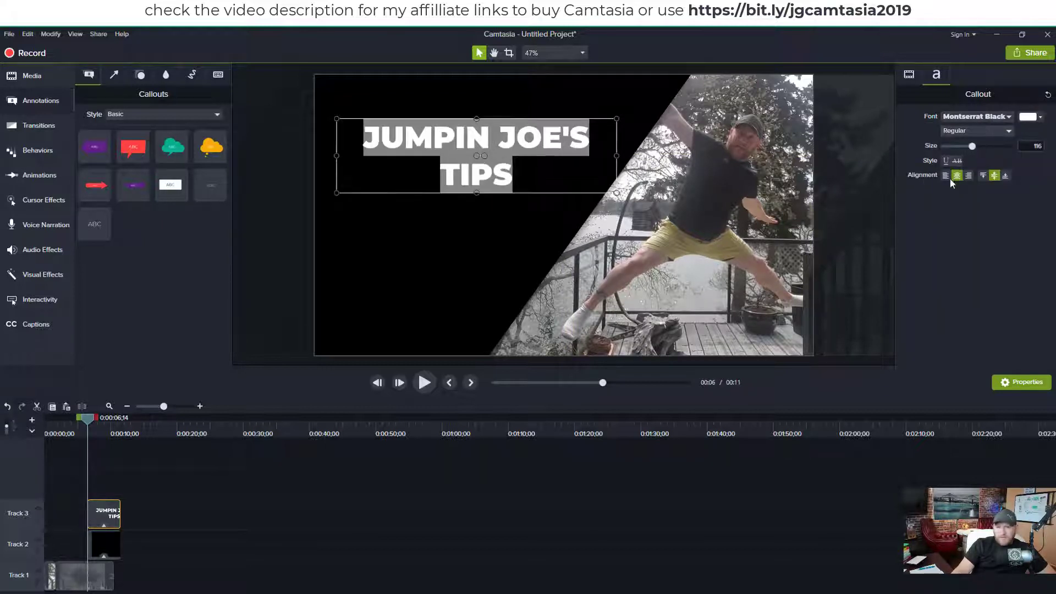
left_click(947, 176)
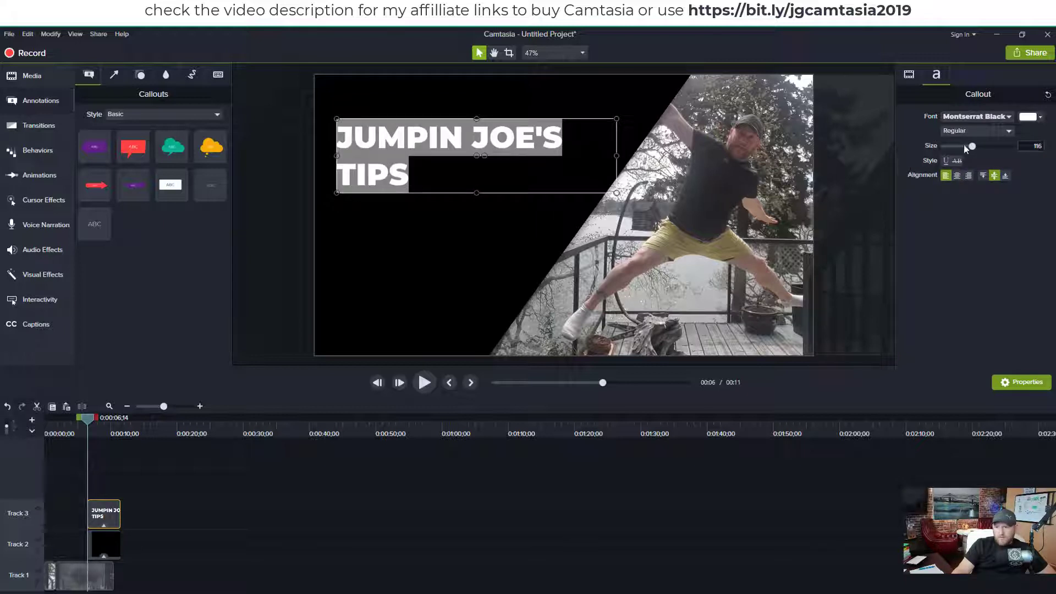
left_click_drag(975, 148, 987, 147)
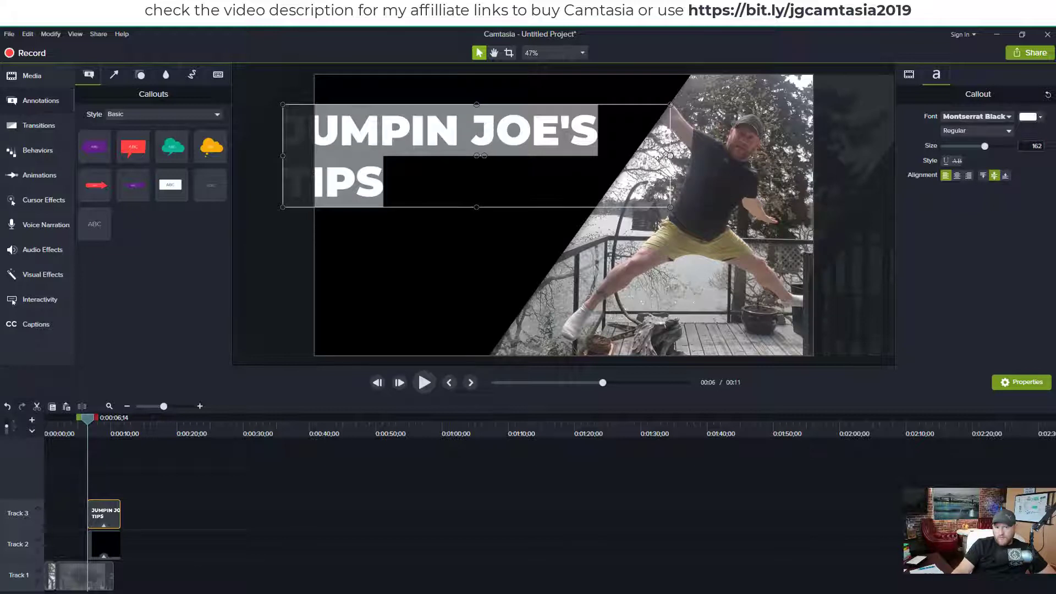
left_click_drag(667, 156, 598, 159)
left_click_drag(496, 205, 561, 188)
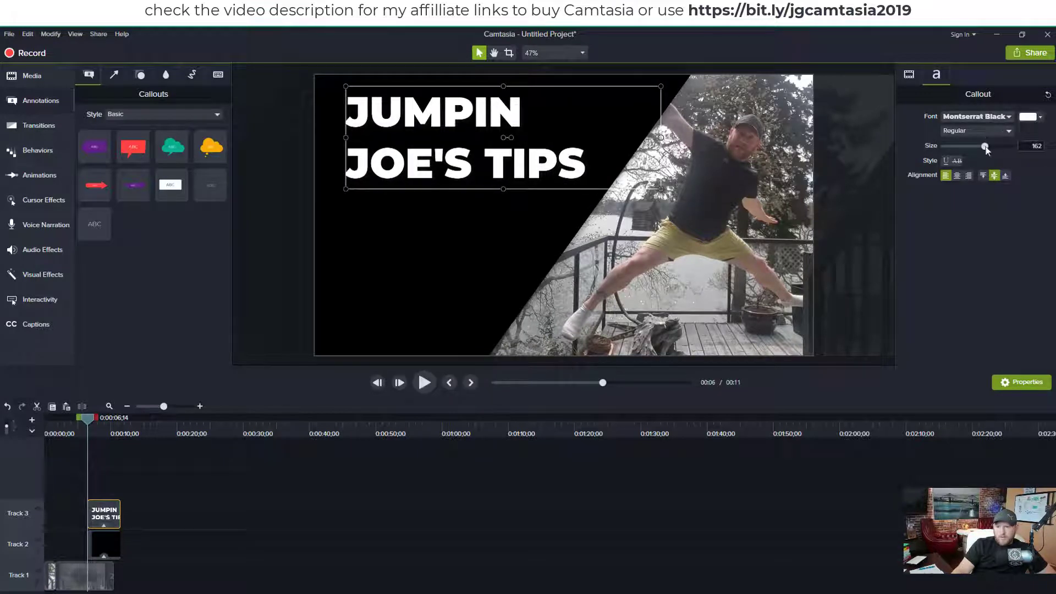
left_click_drag(986, 147, 989, 147)
left_click_drag(606, 170, 657, 177)
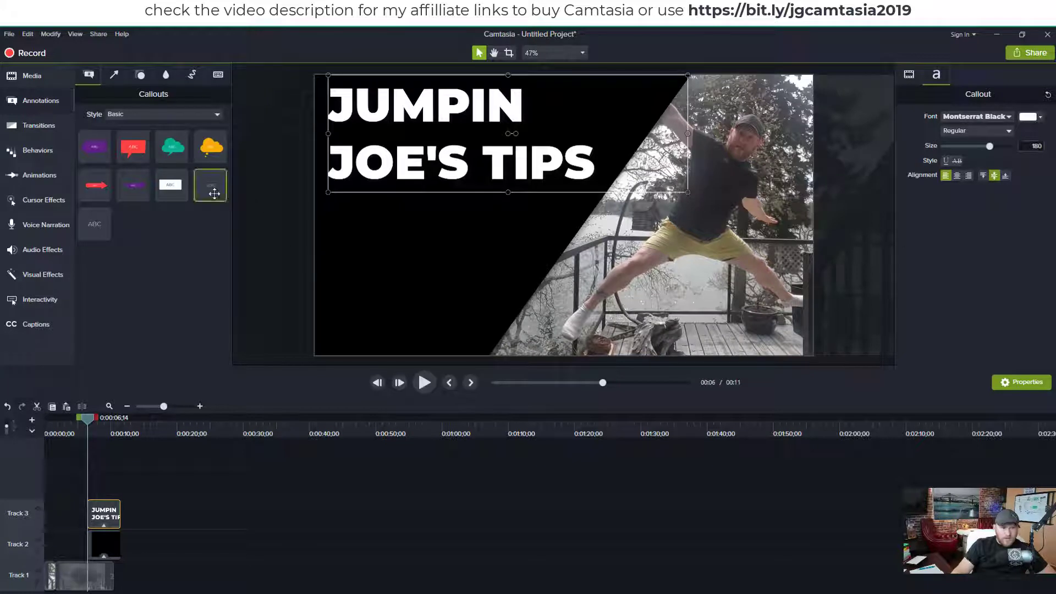
Step: Add an 'ANOTHER SILLY IDEA' callout, left-aligned at size 116
left_click_drag(255, 237, 379, 235)
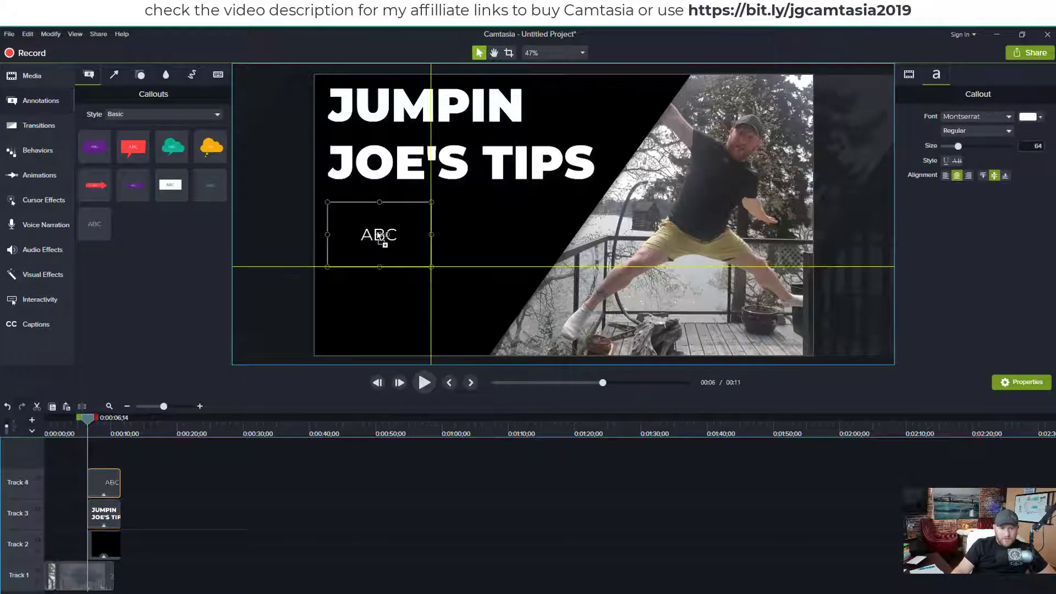
double_click(379, 234)
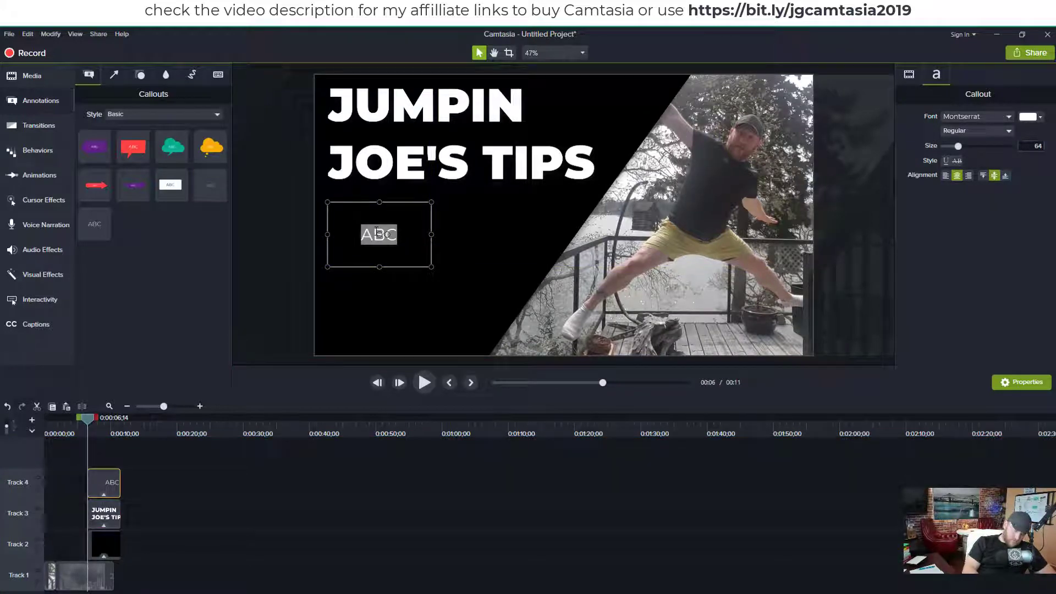
type("ANOTHER S")
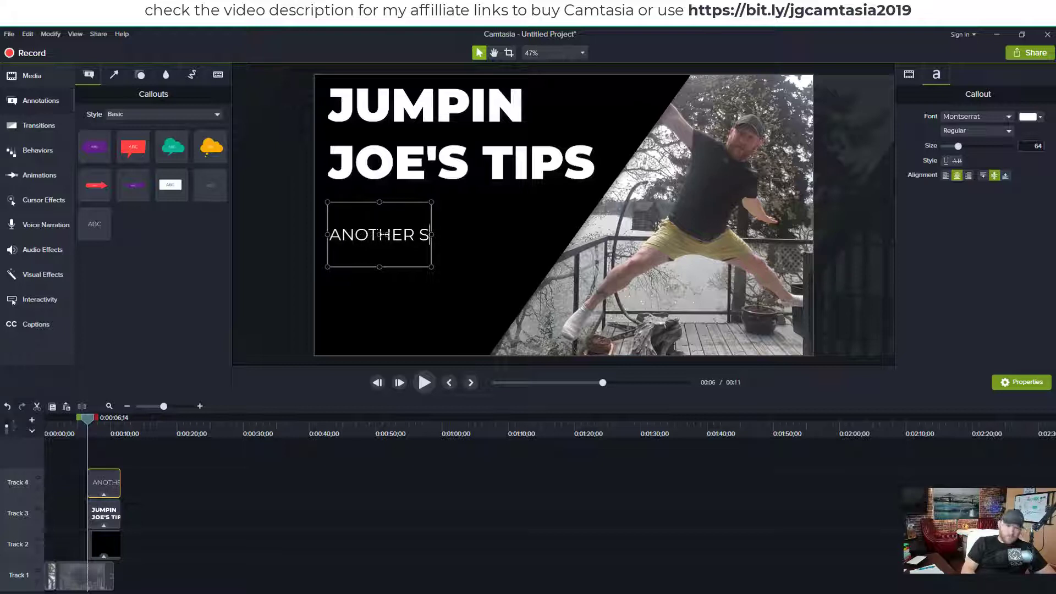
type("ILLY IDEA")
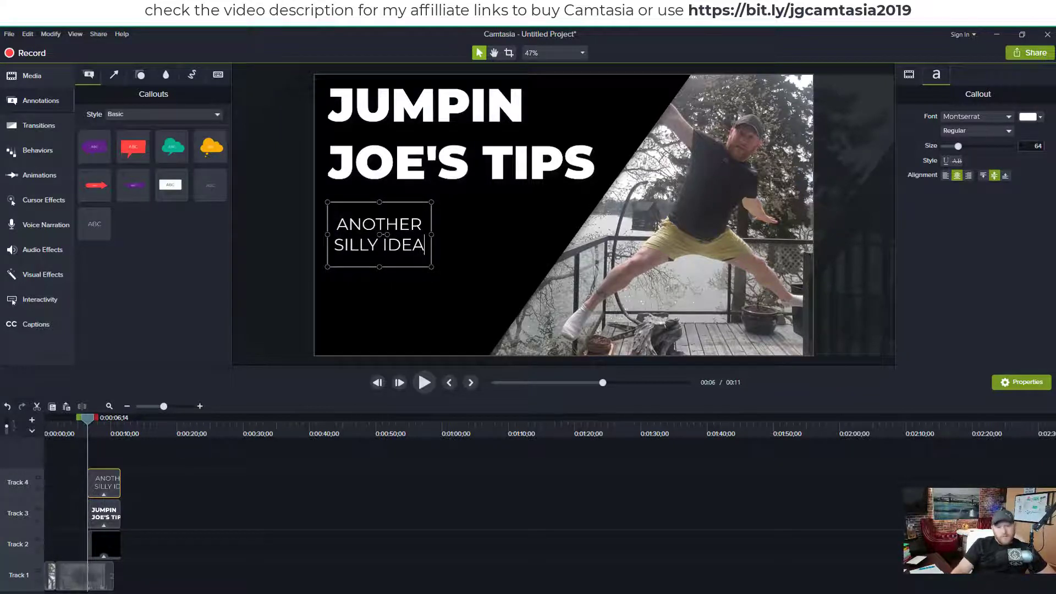
key("ctrl+a")
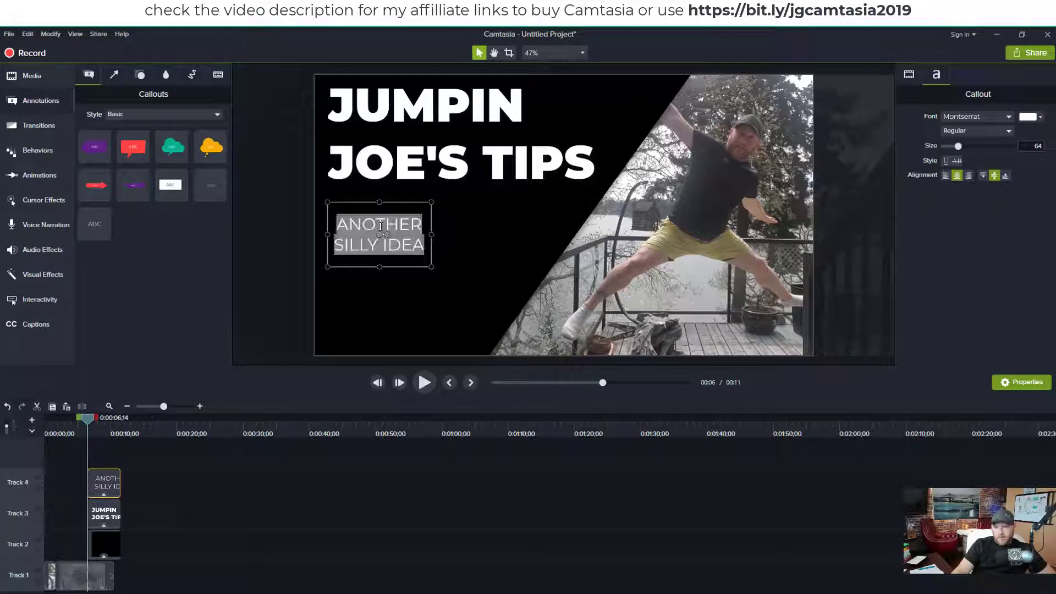
left_click(961, 148)
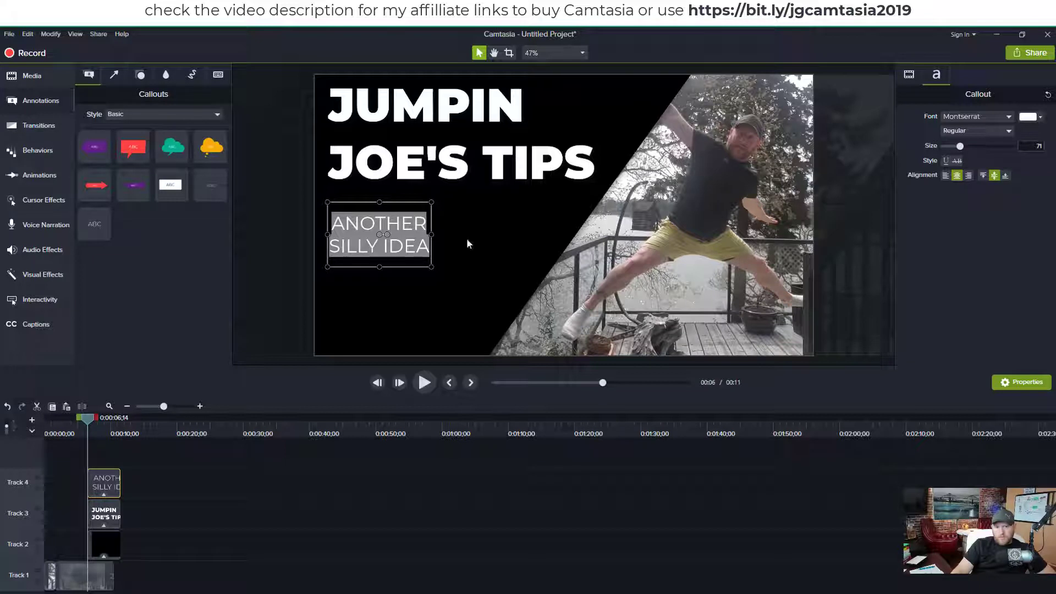
left_click_drag(432, 234, 554, 234)
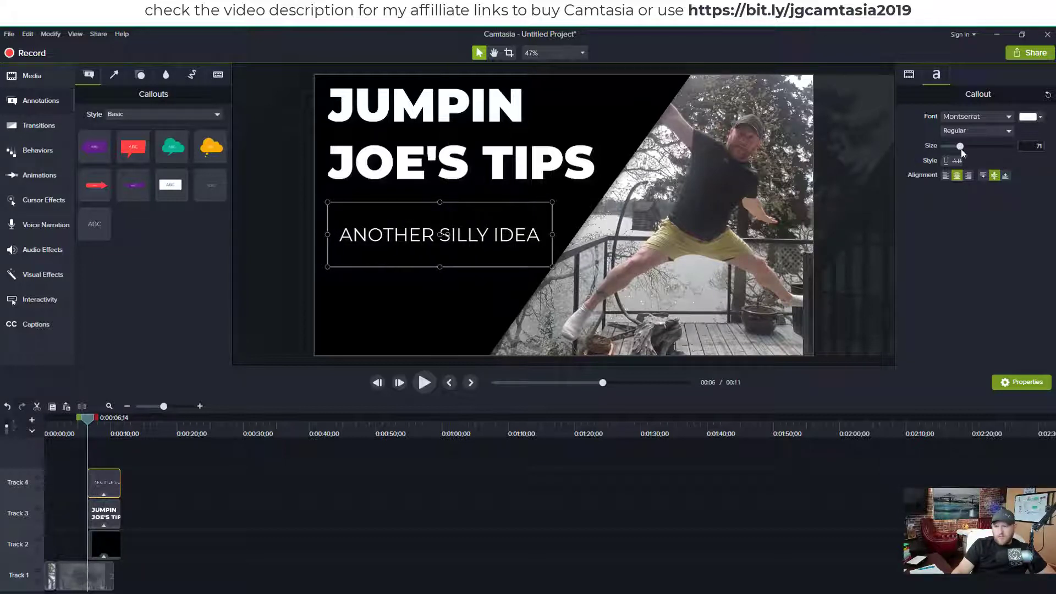
left_click_drag(962, 149, 967, 149)
left_click(945, 175)
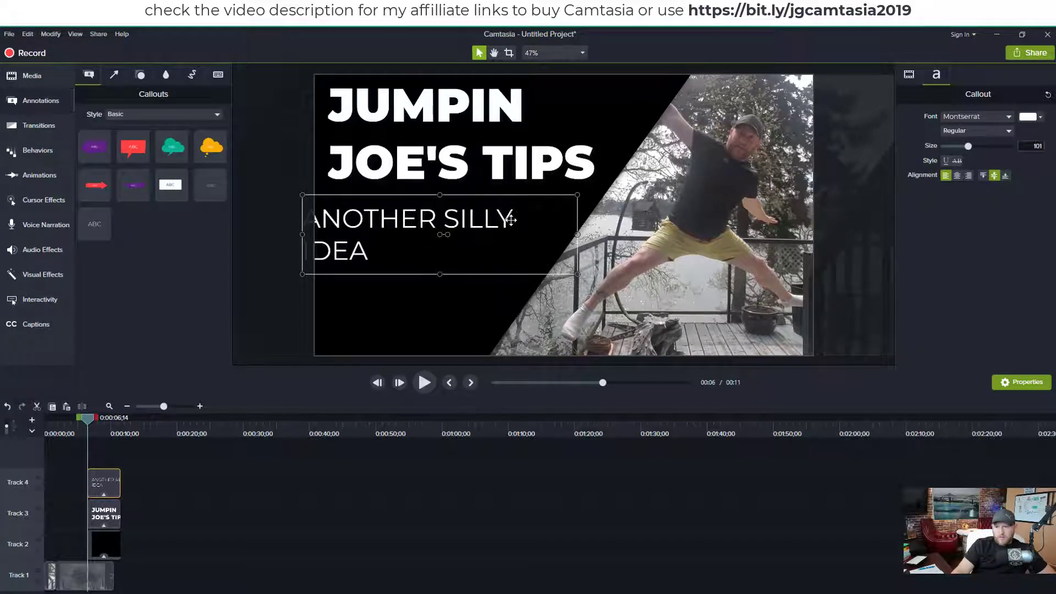
left_click_drag(973, 148, 979, 148)
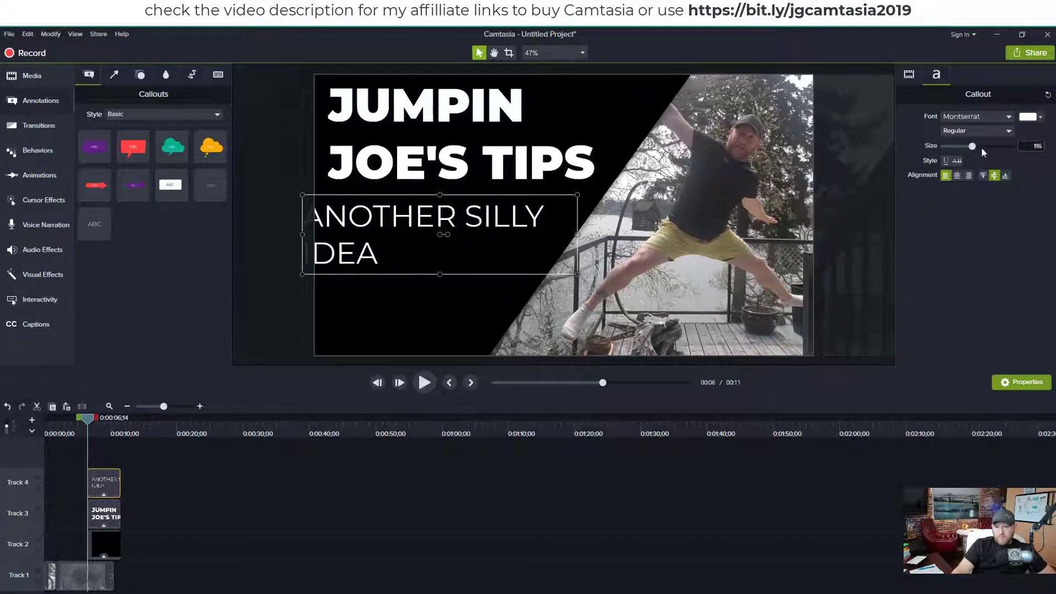
Step: Line the subtitle up under the title's left edge and preview the layout
left_click(580, 234)
left_click_drag(578, 233, 524, 233)
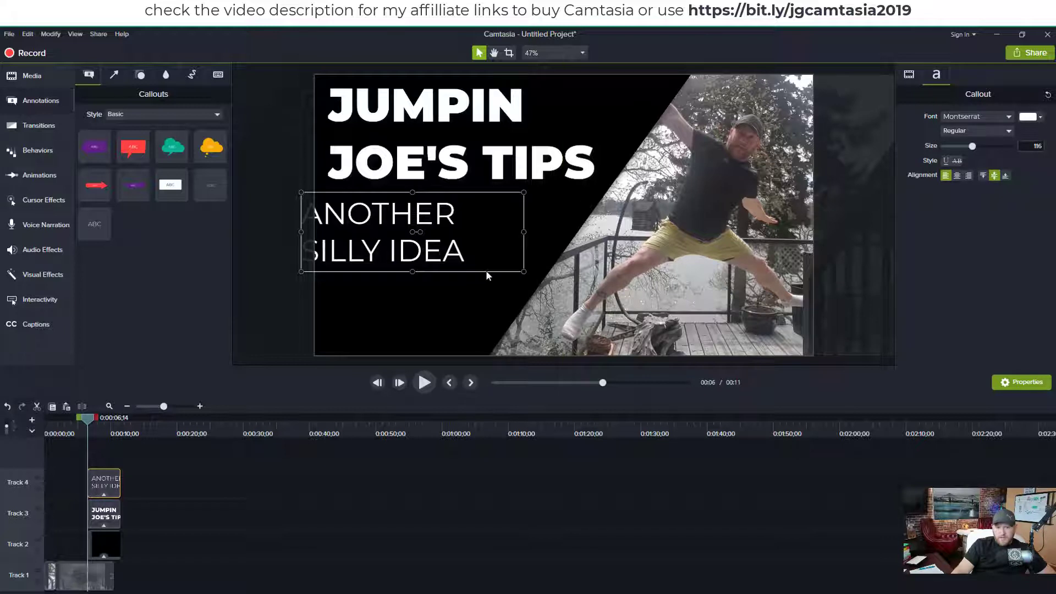
left_click_drag(487, 275, 514, 275)
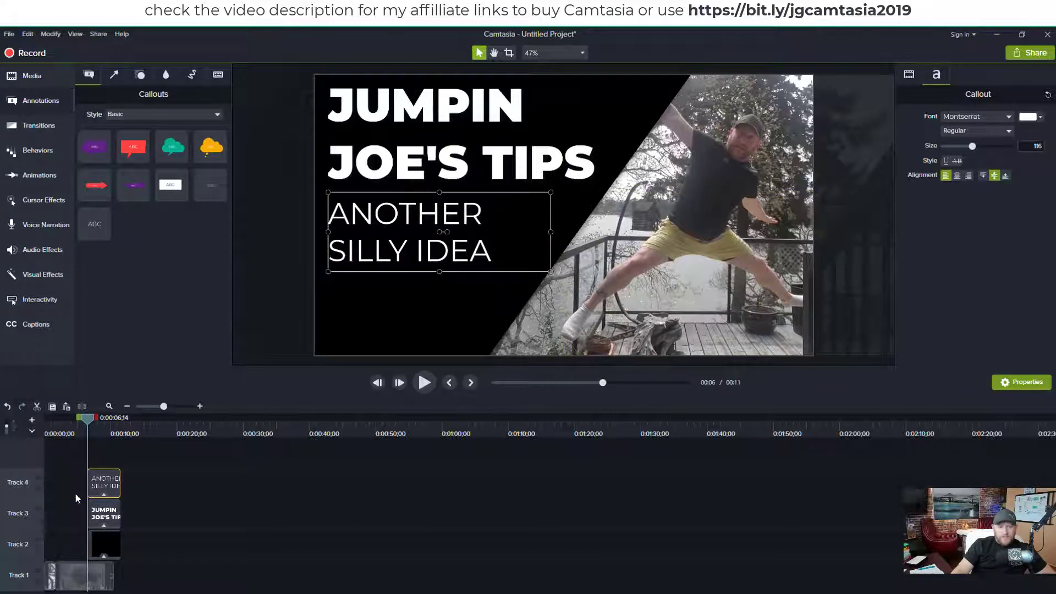
mouse_move(78, 592)
left_mouse_down()
mouse_move(95, 584)
mouse_move(74, 581)
left_mouse_up()
left_click(208, 558)
left_click_drag(64, 469, 127, 546)
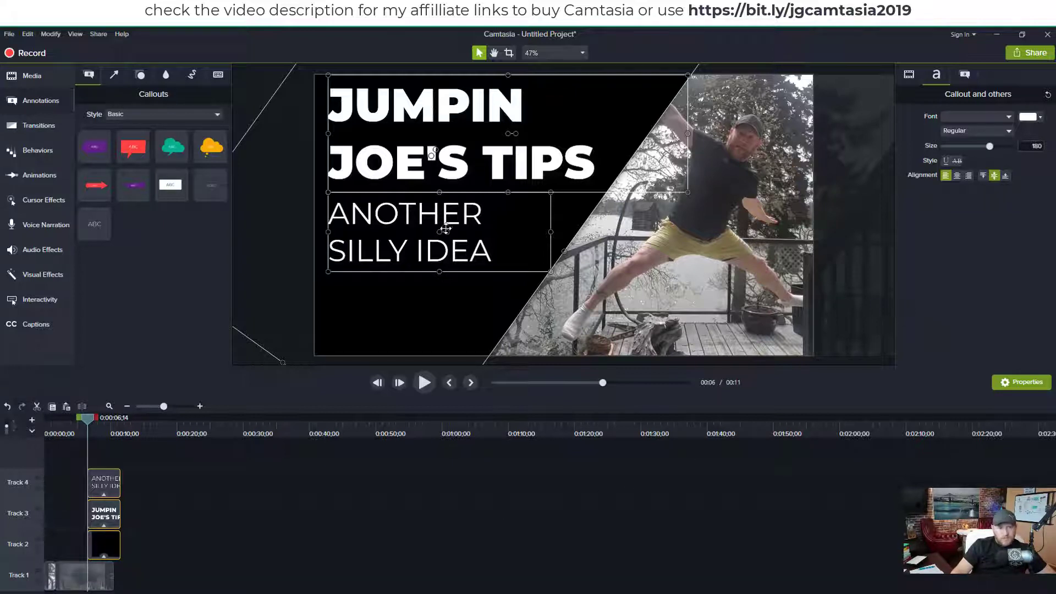
left_click(256, 94)
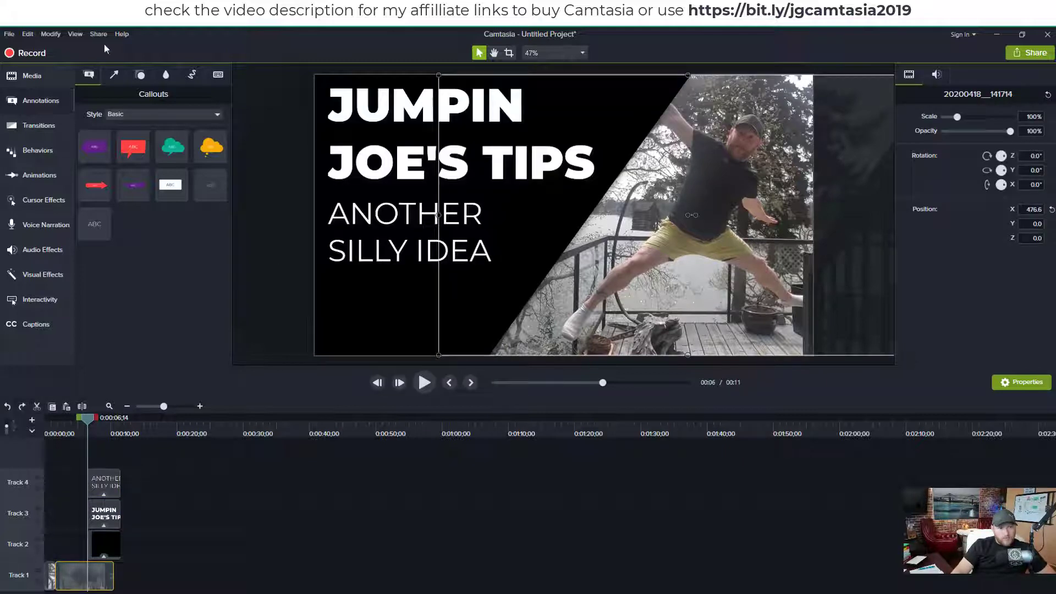
Step: Export the current thumbnail frame with Export Frame As, saving it as JJT.png
left_click(107, 36)
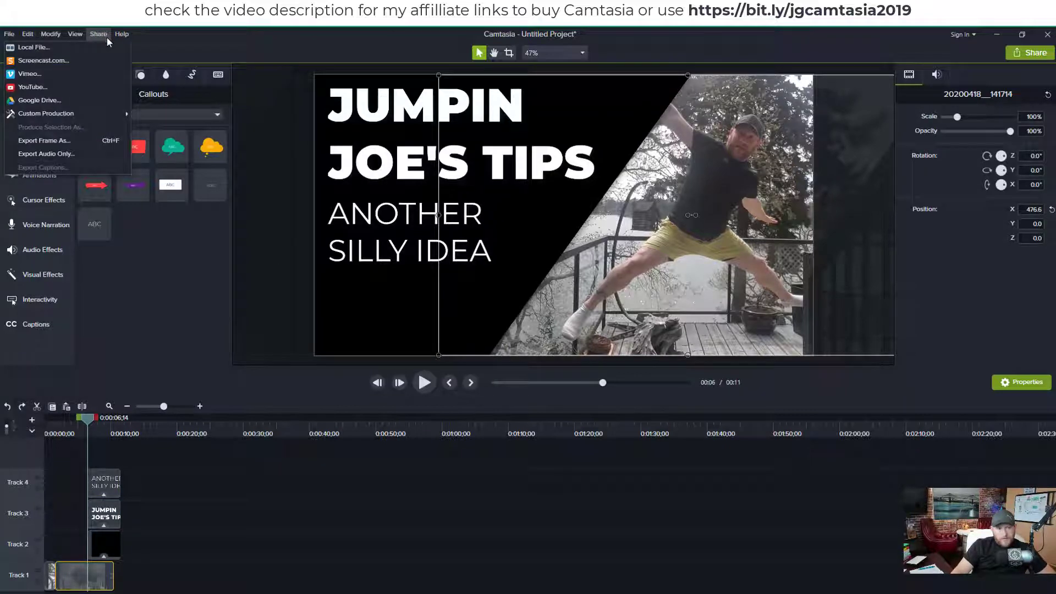
left_click(91, 141)
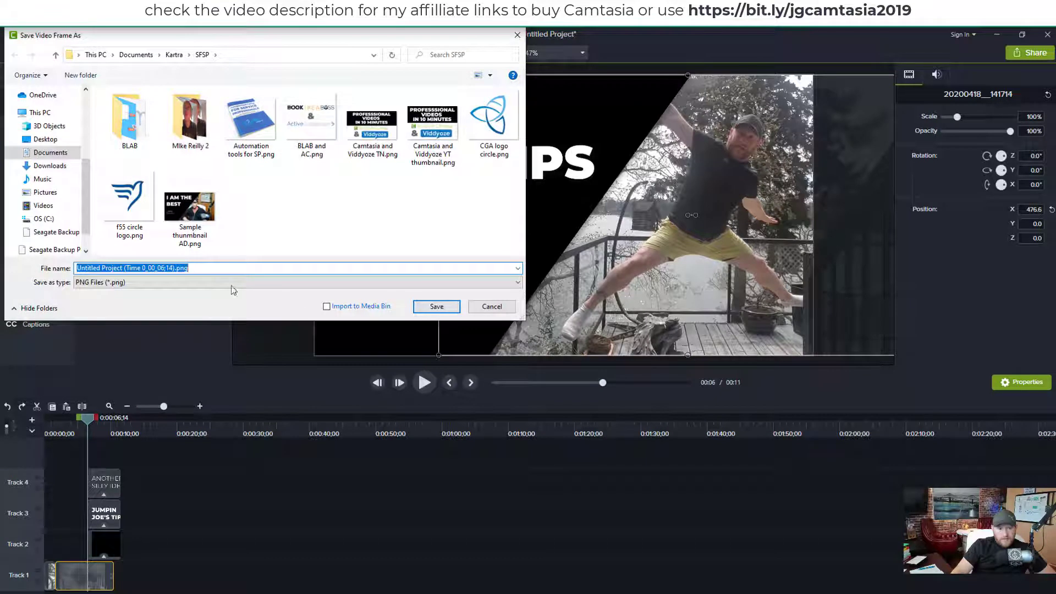
left_click(174, 268)
left_click_drag(177, 268, 34, 273)
type("JJT")
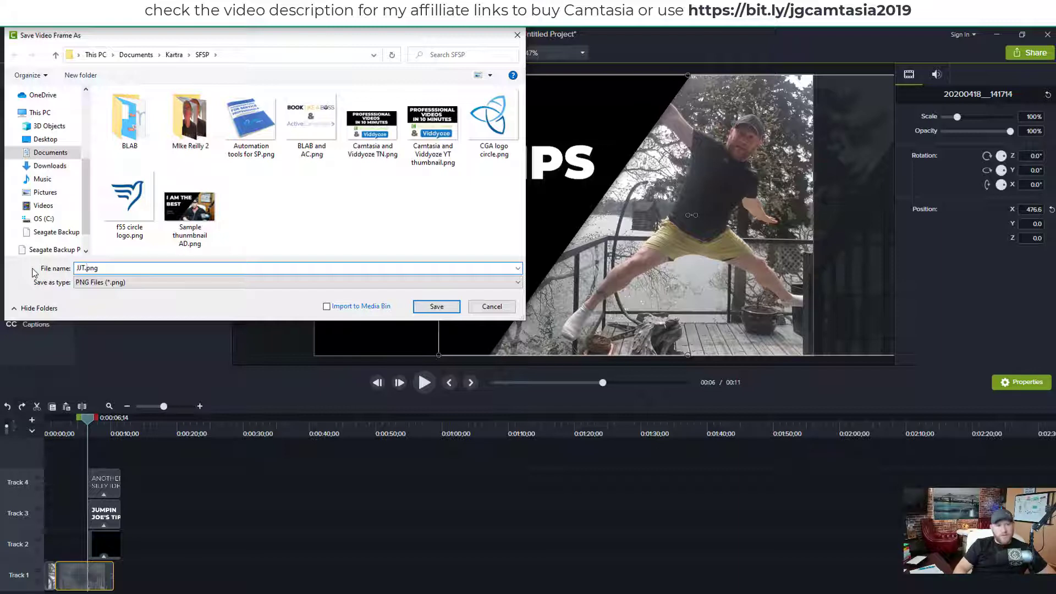
key("Return")
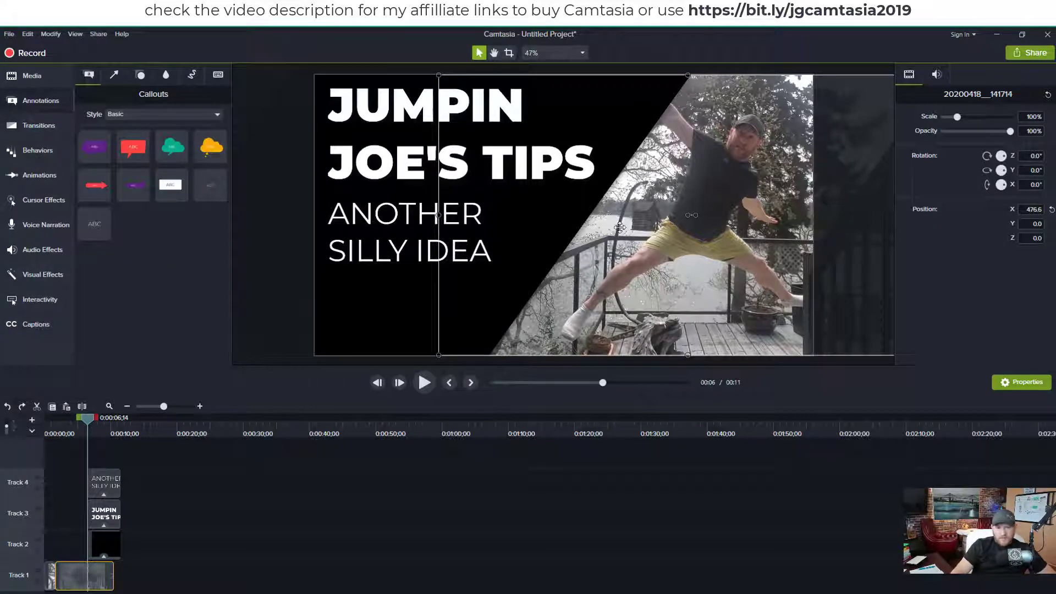
Step: Group the black shape, title and subtitle clips into Group 1 and move it earlier
left_click(279, 283)
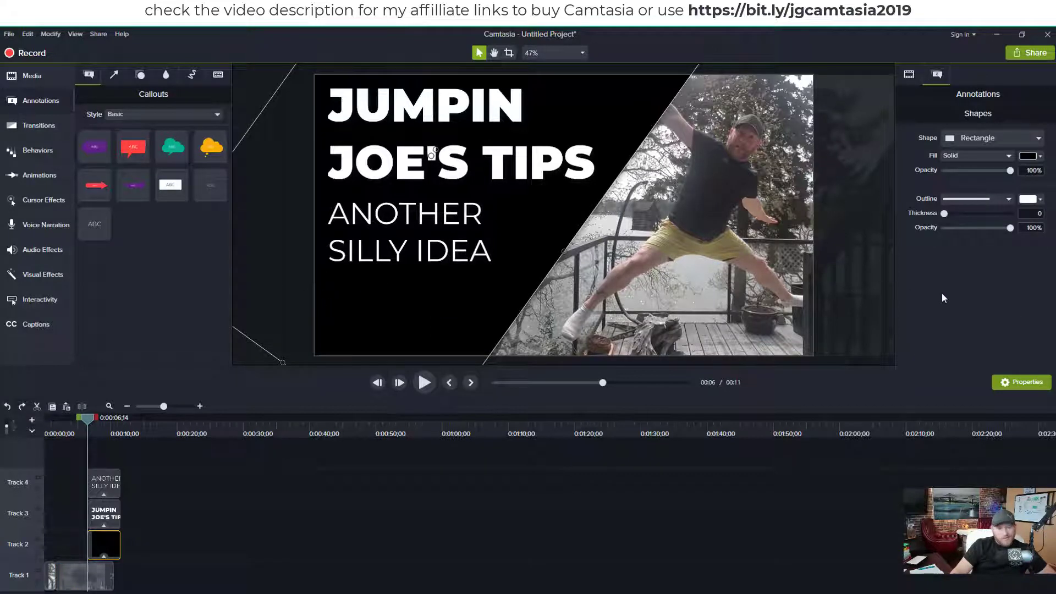
left_click_drag(77, 458, 144, 556)
right_click(109, 536)
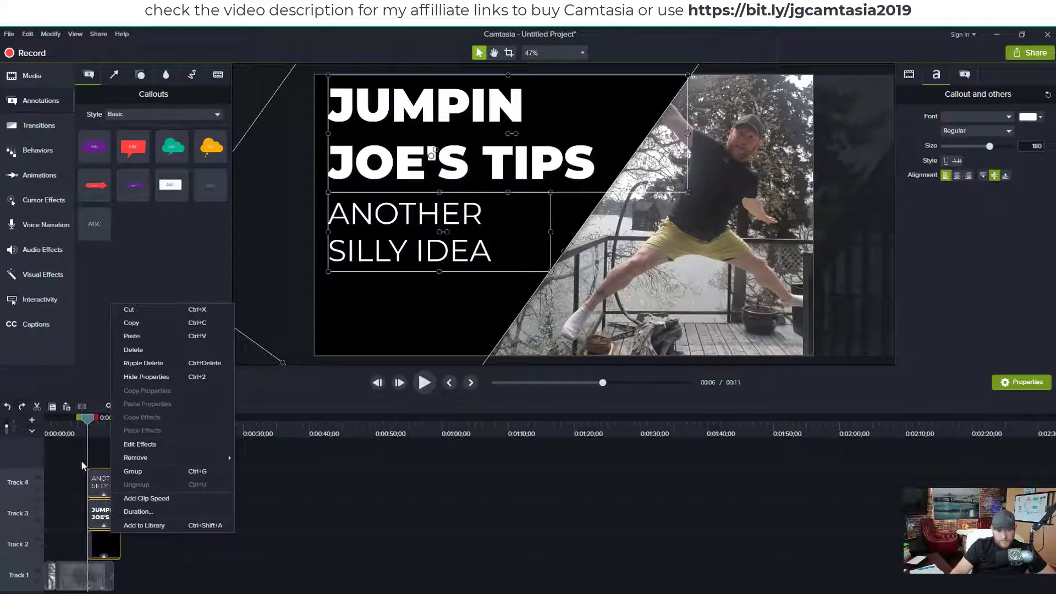
left_click(143, 471)
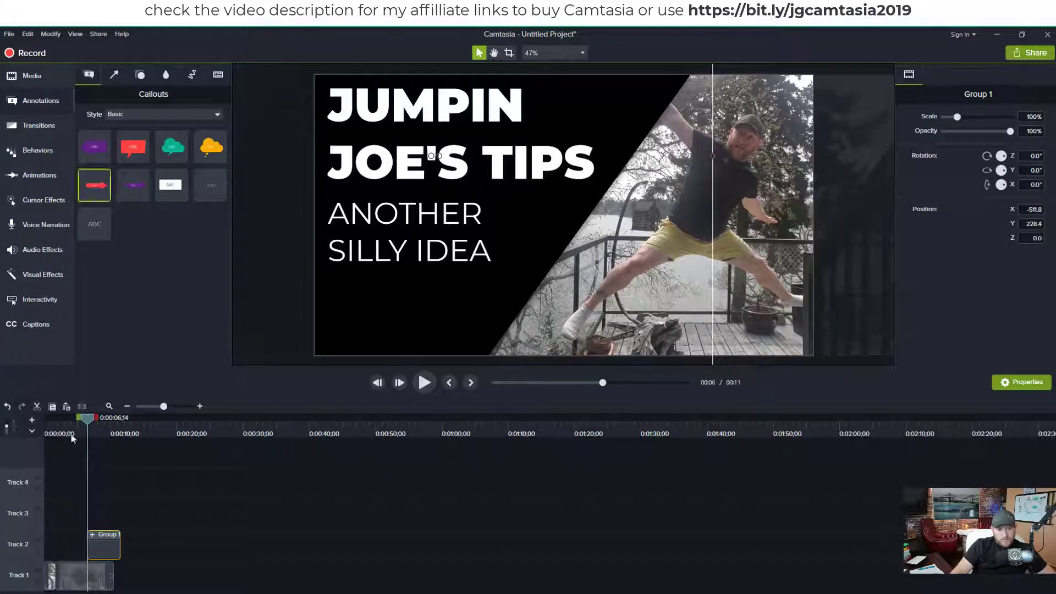
left_click_drag(106, 549, 71, 553)
scroll(153, 513, "up", 3)
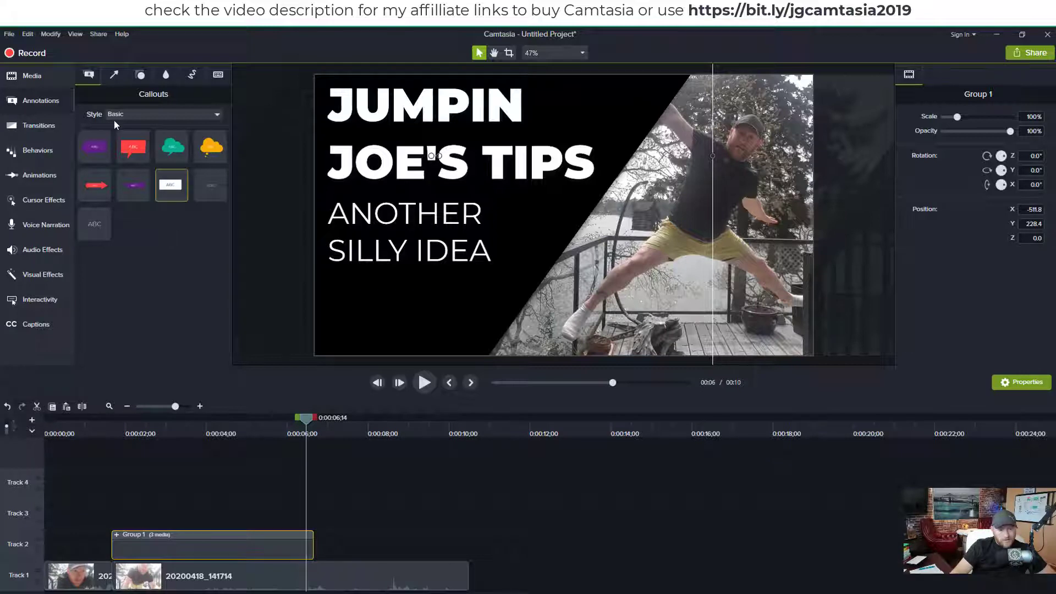
Step: Apply a Cube rotate transition to Group 1 and preview it from near the start
left_click(114, 432)
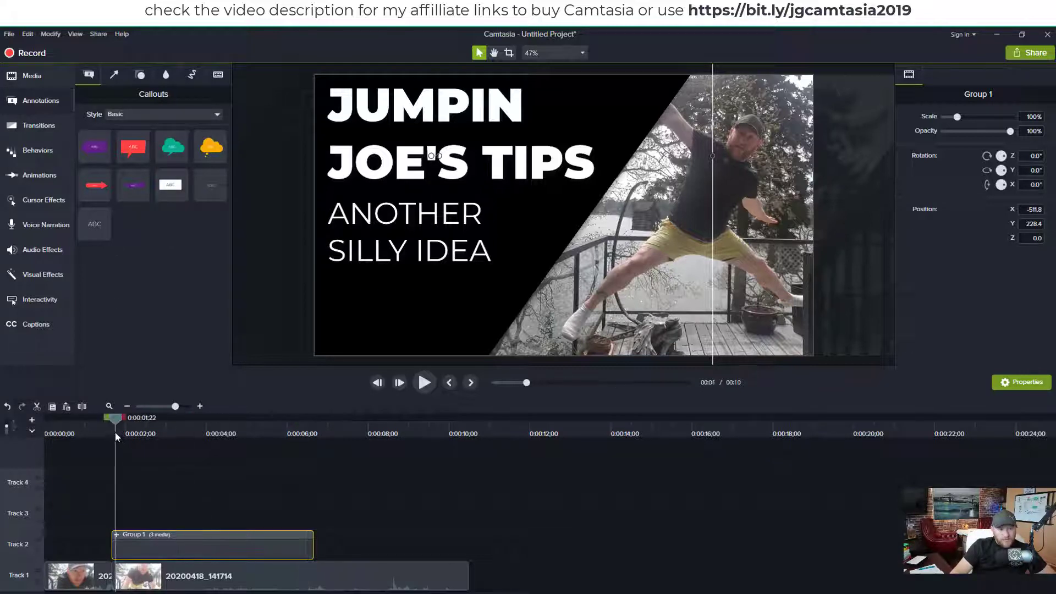
left_click(26, 124)
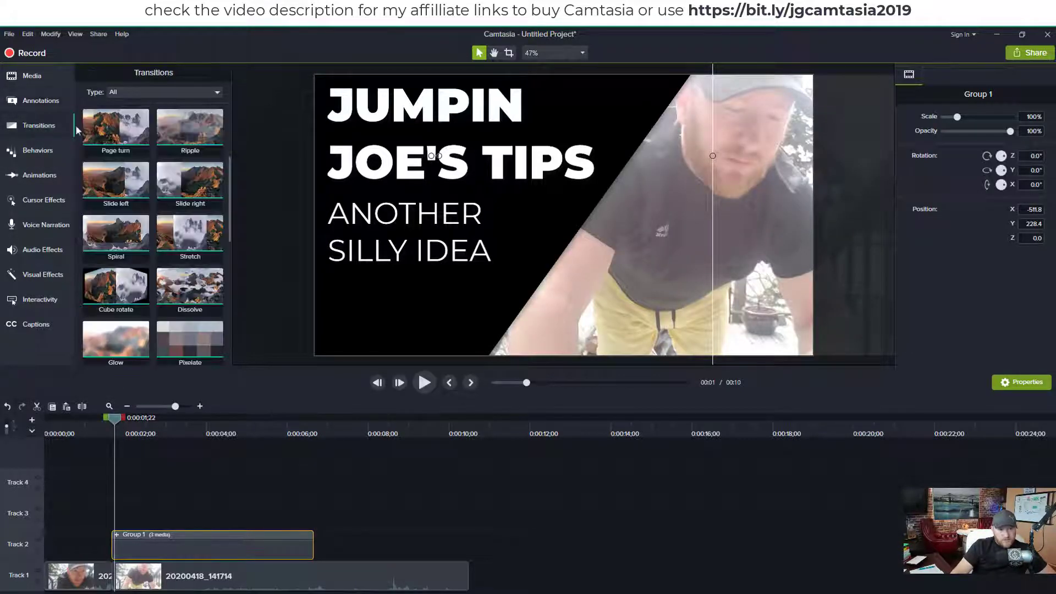
scroll(147, 281, "down", 5)
left_click_drag(147, 281, 197, 553)
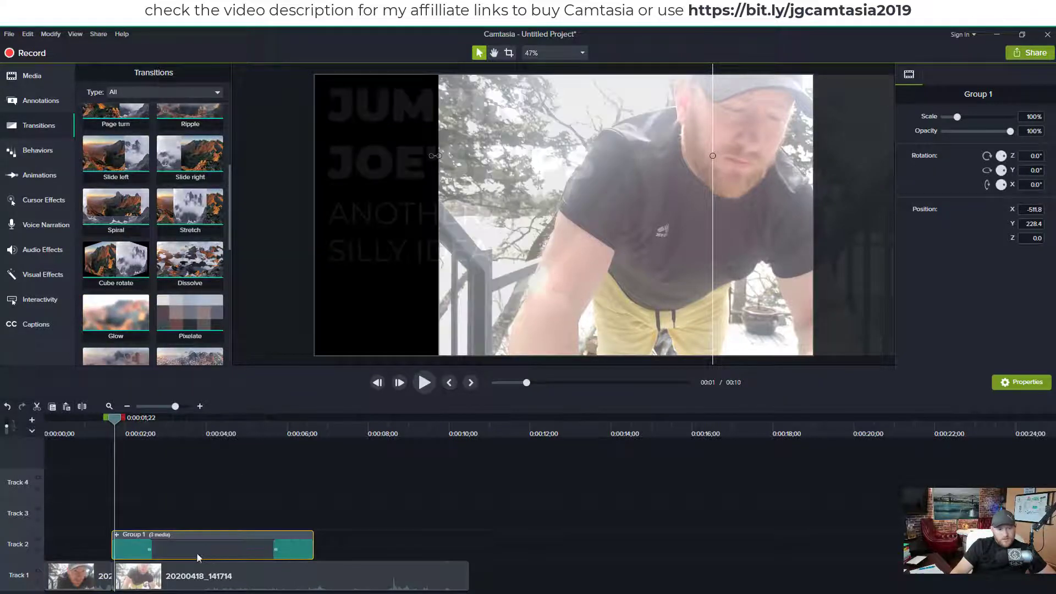
left_click(81, 434)
left_click(432, 382)
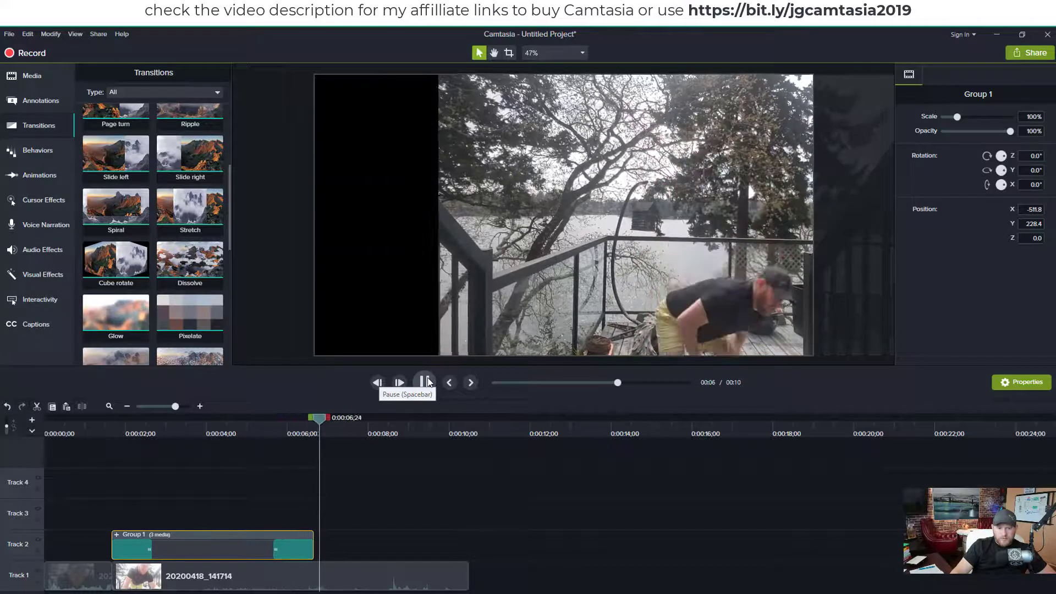
left_click(428, 383)
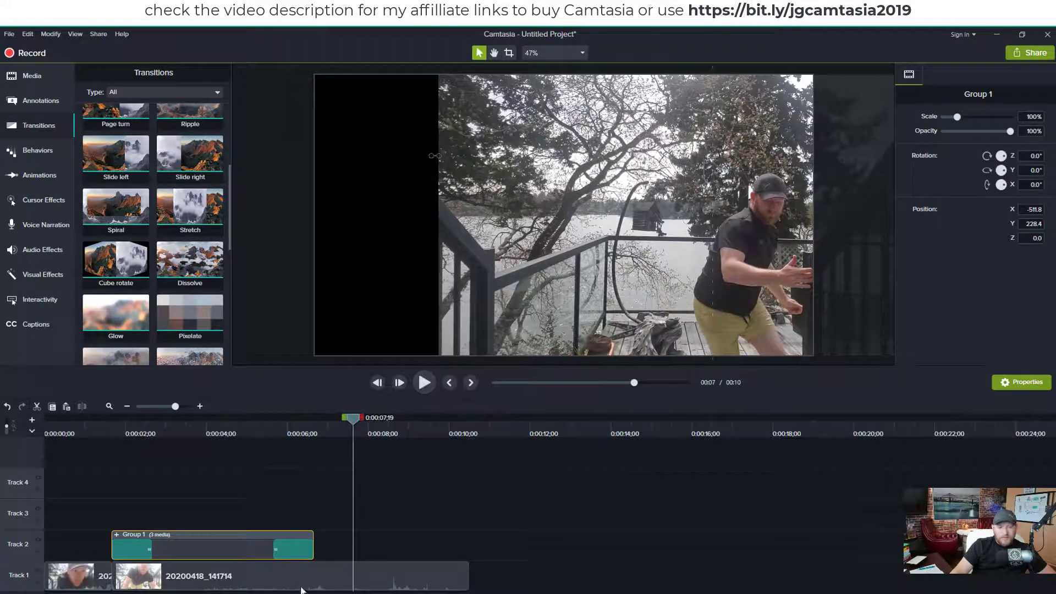
Step: Delete the Glow transitions at Group 1's end and start
left_click(298, 555)
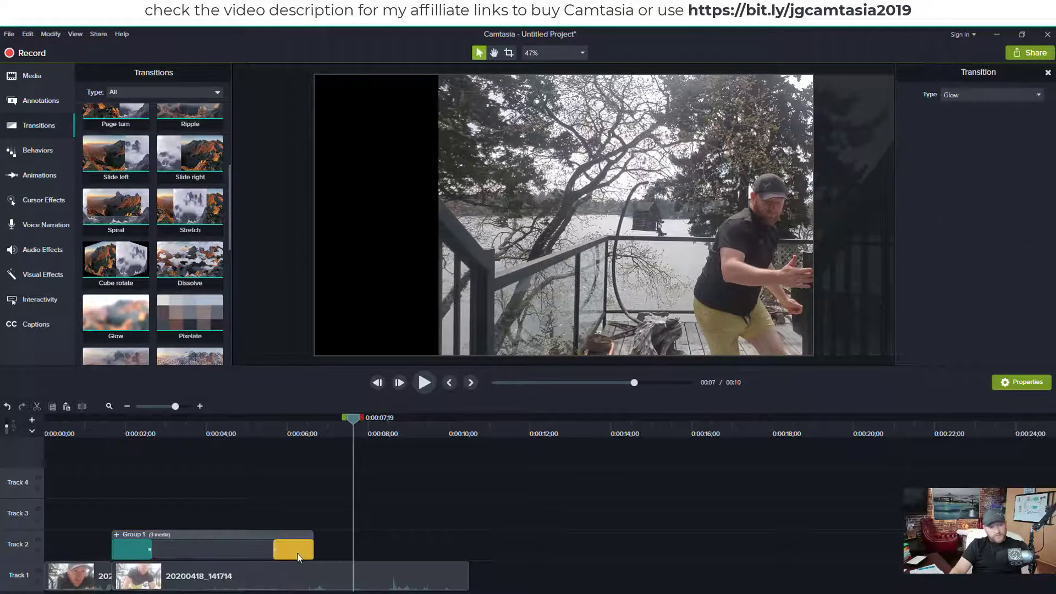
key("Delete")
left_click(138, 551)
key("Delete")
left_click(170, 554)
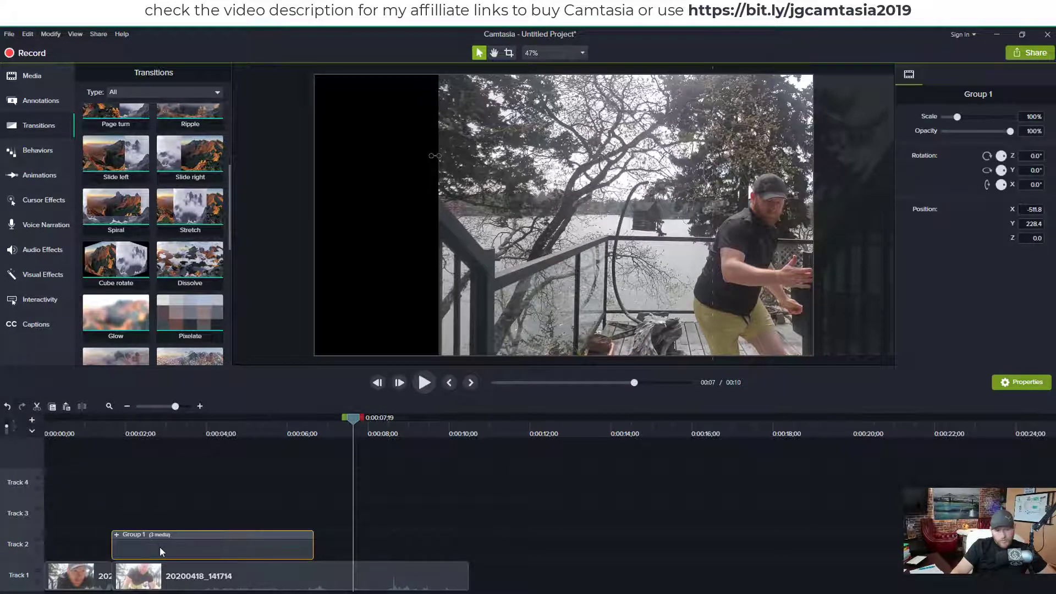
Step: Expand Group 1 to inspect its shape and two text clips, then collapse it
right_click(160, 546)
left_click(261, 520)
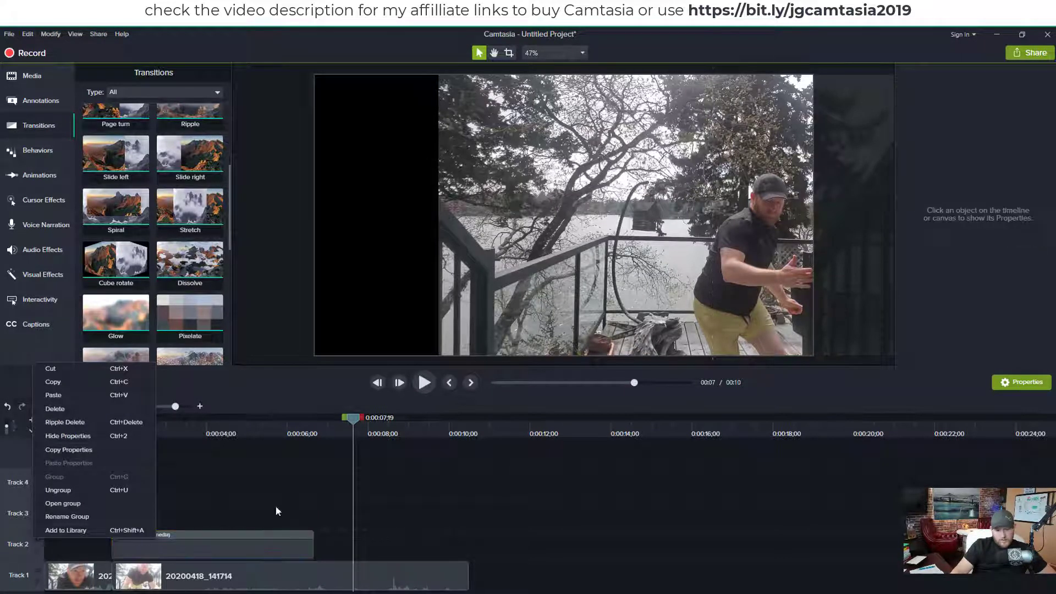
left_click(227, 549)
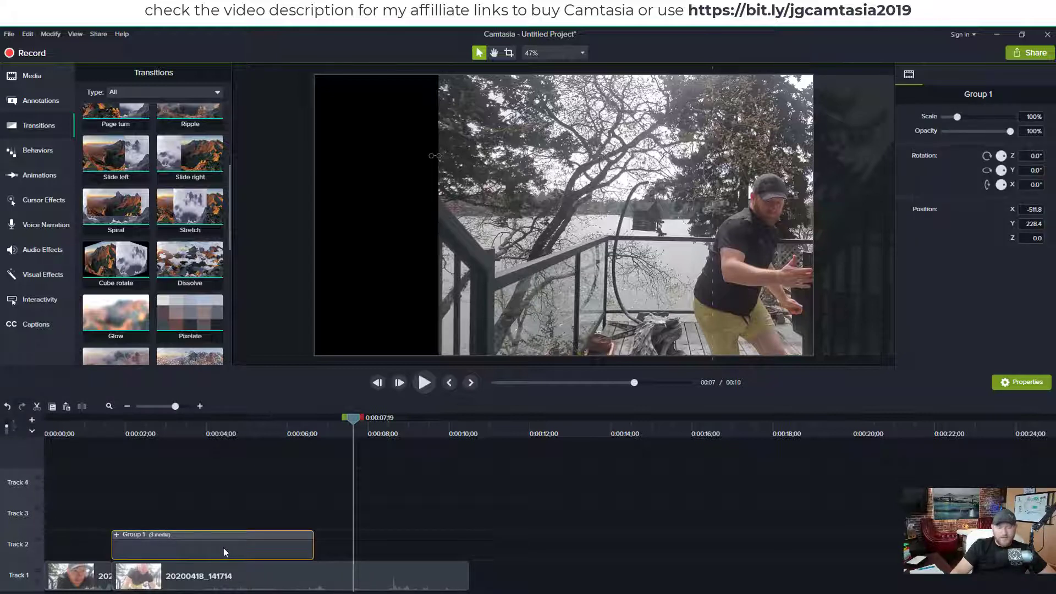
left_click(118, 534)
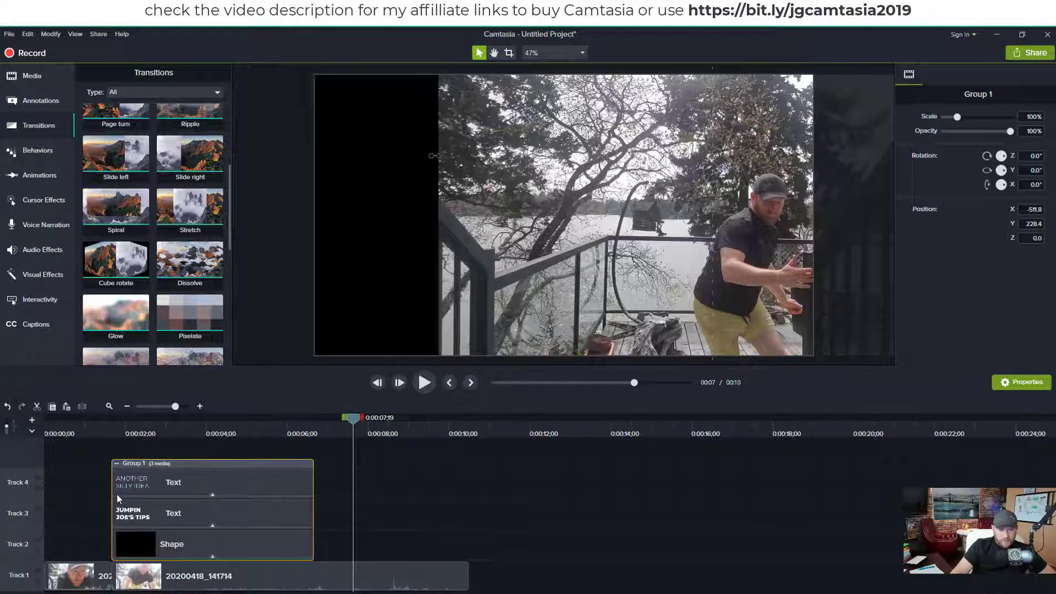
left_click(133, 518)
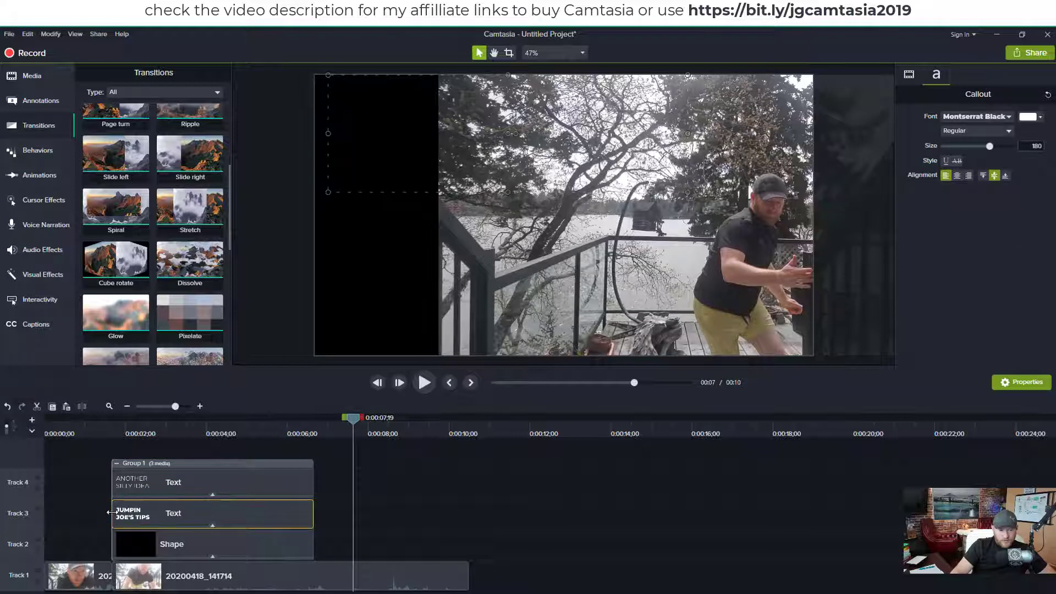
left_click(110, 486)
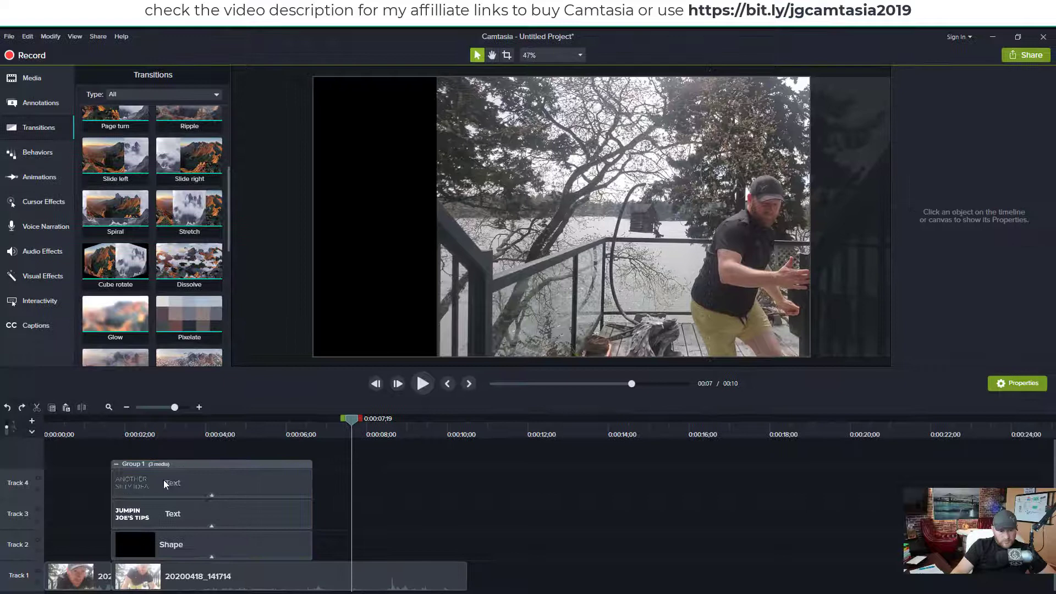
left_click(163, 483)
left_click(169, 462)
left_click(115, 464)
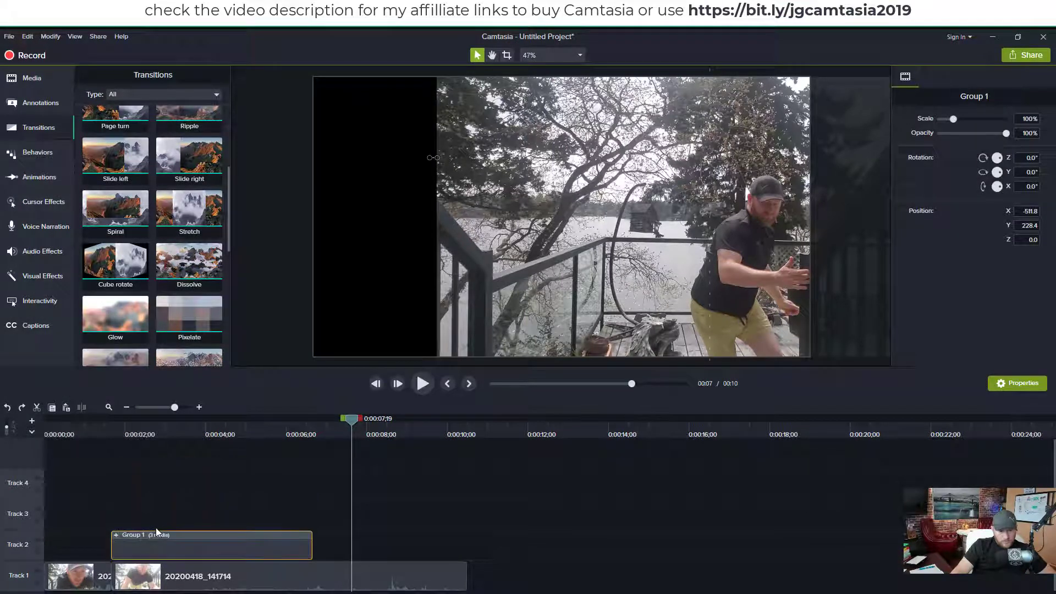
Step: Ungroup Group 1 into separate clips and select the JUMPIN JOE'S TIPS text
right_click(155, 544)
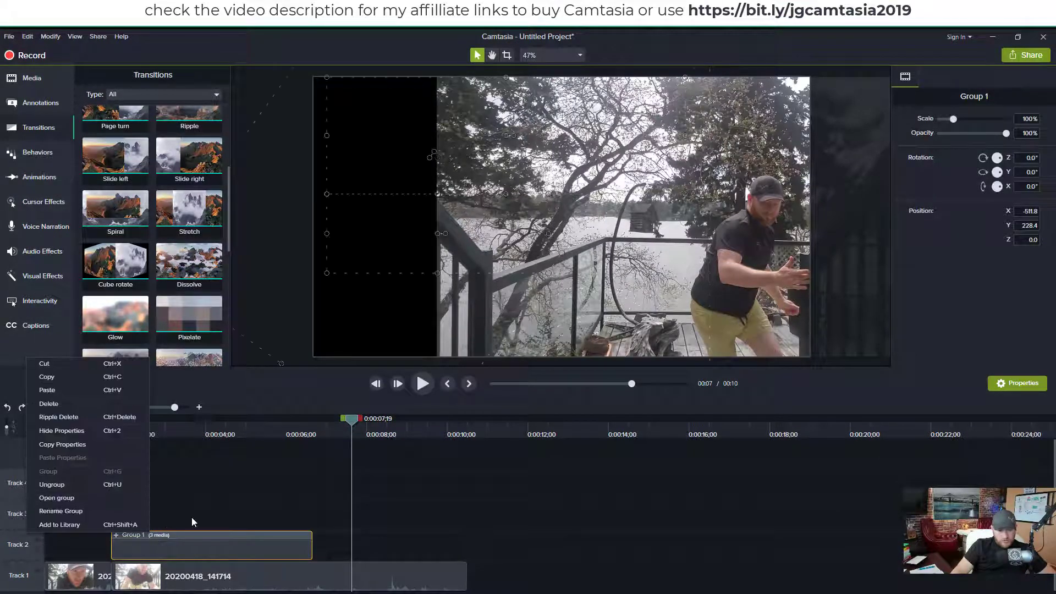
left_click(103, 485)
left_click(127, 512)
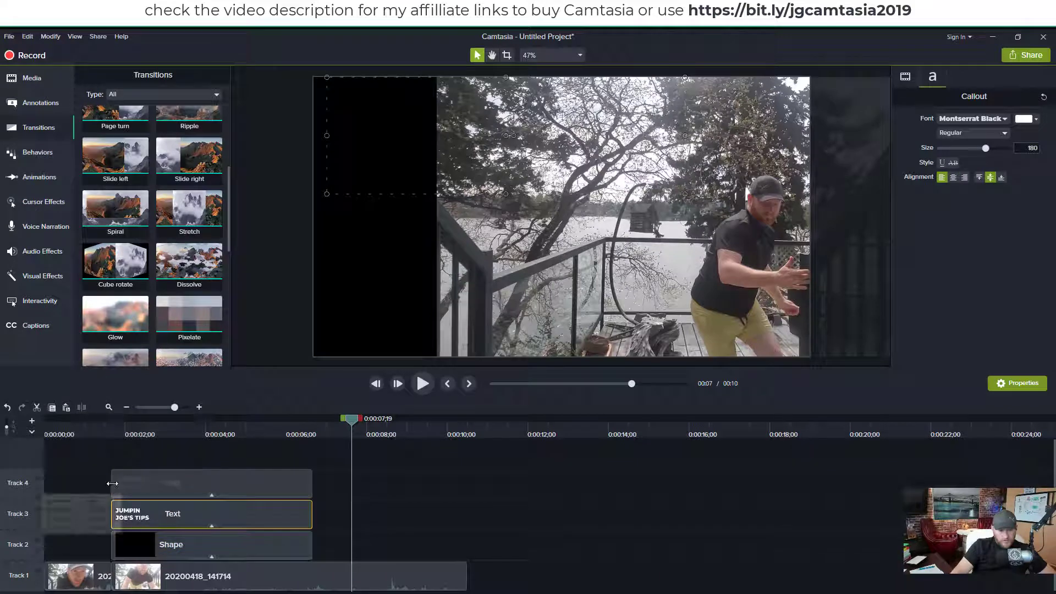
Step: Delay the ANOTHER SILLY IDEA clip's start and give both text clips Slide right transitions
left_click_drag(113, 488, 180, 485)
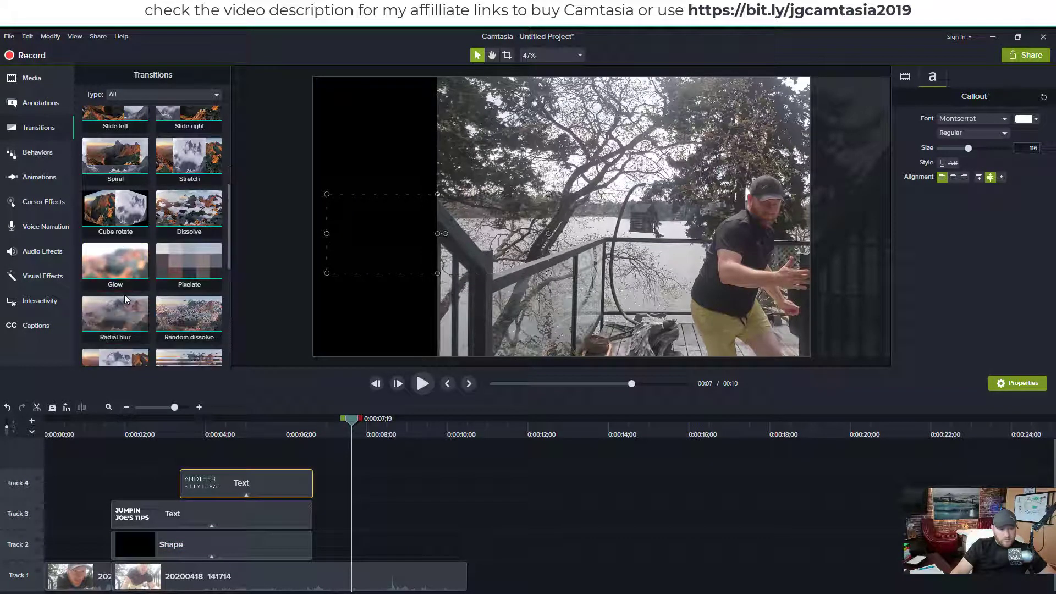
scroll(134, 319, "down", 3)
scroll(145, 311, "up", 3)
left_click_drag(186, 195, 244, 487)
left_click_drag(115, 182, 296, 517)
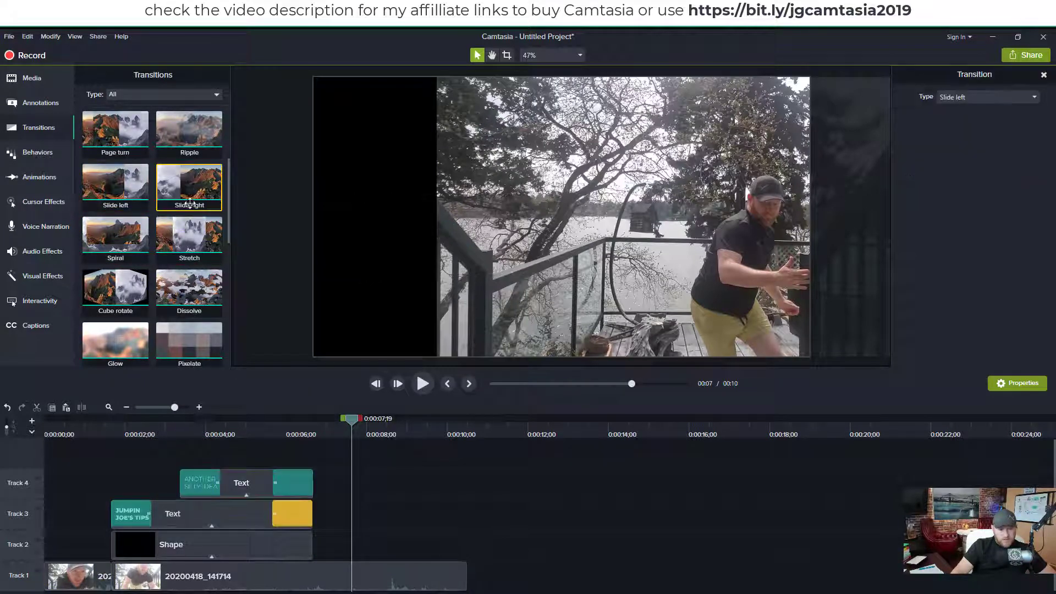
left_click(300, 495)
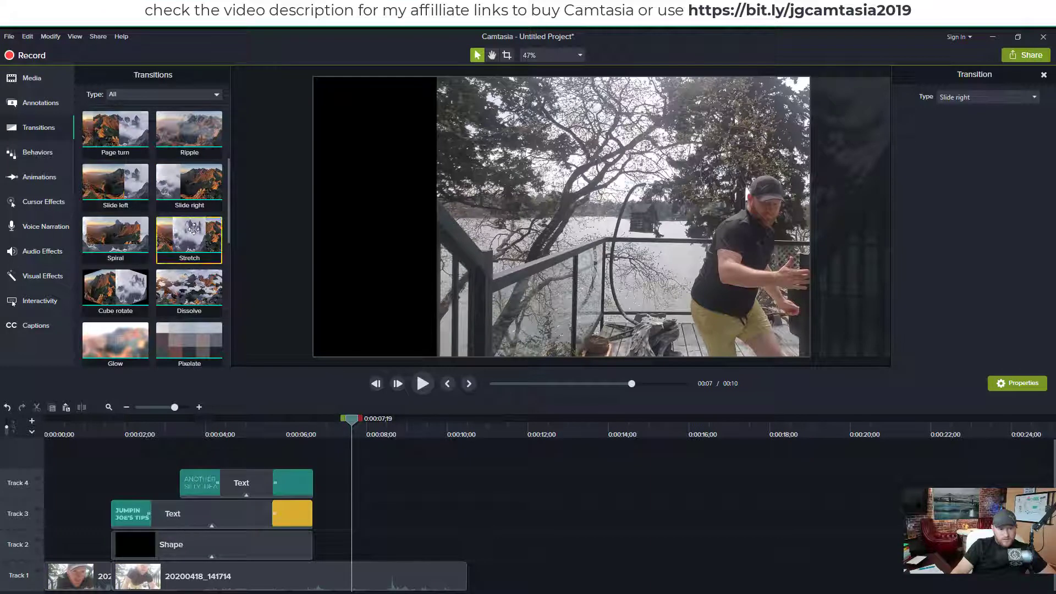
Step: Add a slide transition to the Shape clip and preview the transitions
left_click_drag(115, 344, 219, 550)
left_click(99, 431)
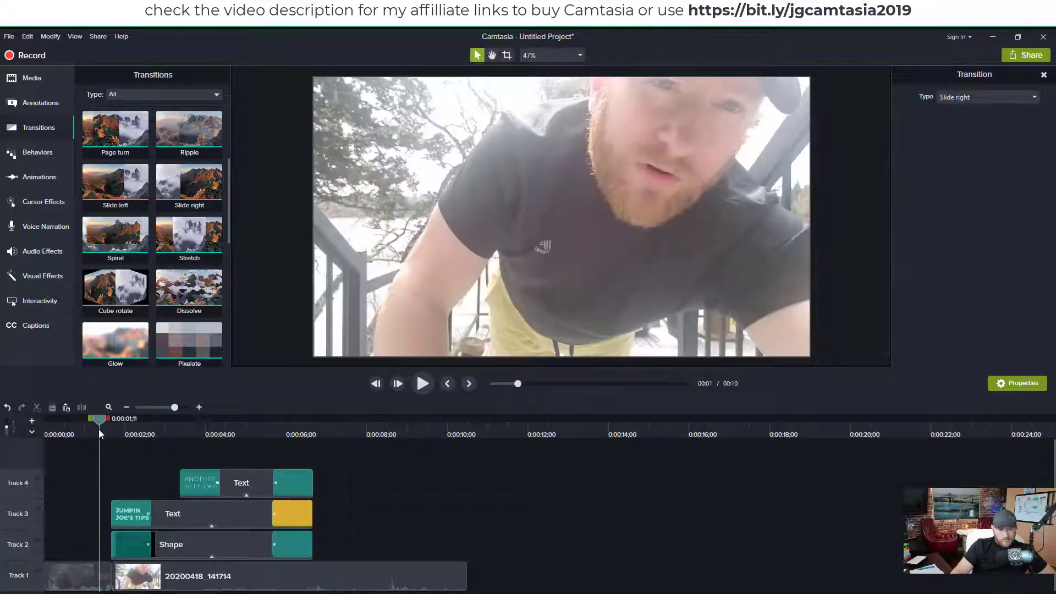
left_click(415, 387)
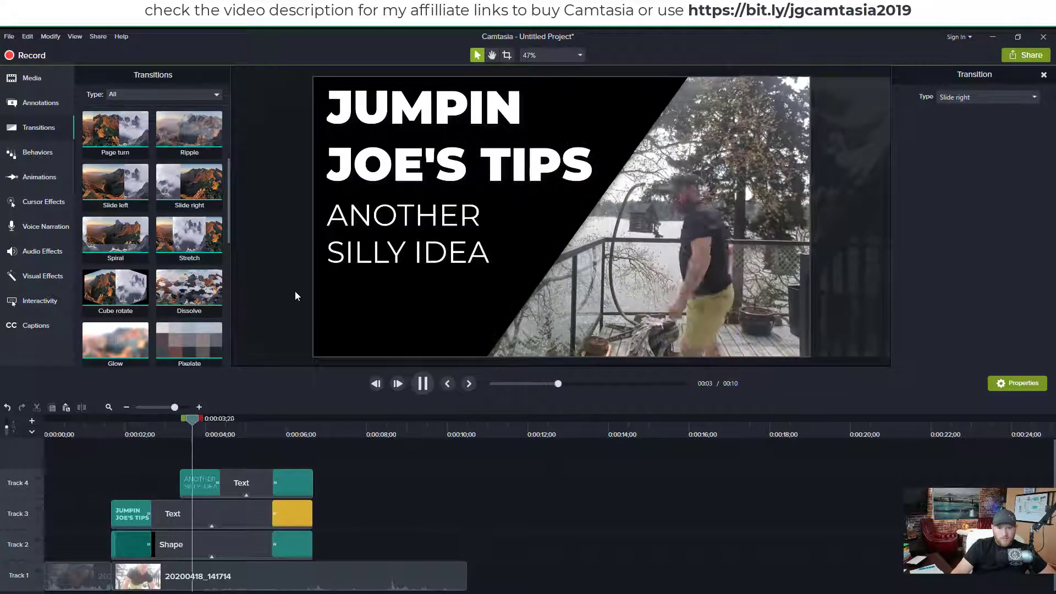
left_click(427, 383)
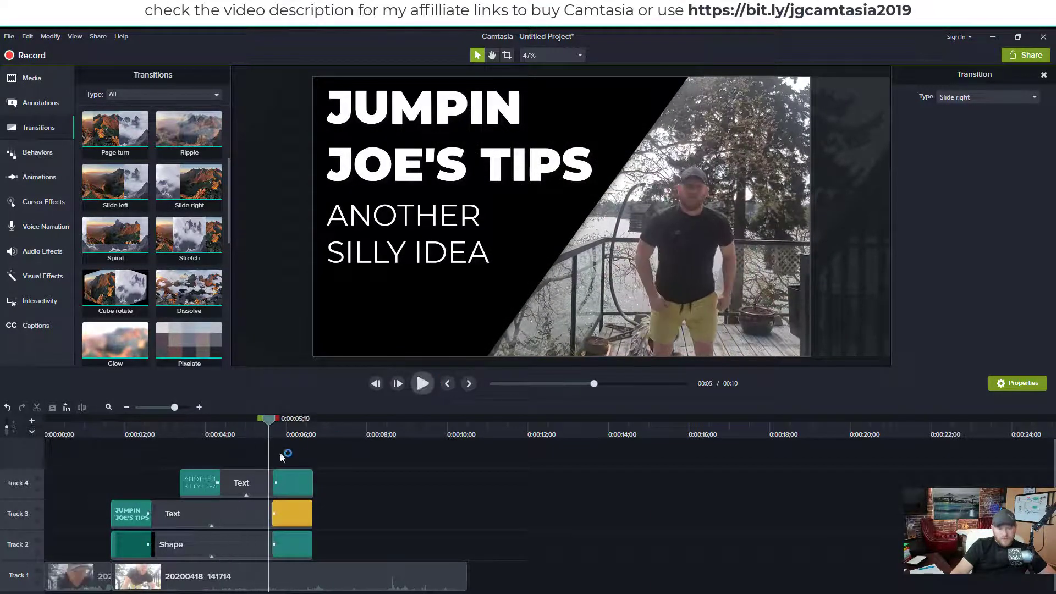
Step: Shift the shape and both title clips later, then scrub back to show the full title
left_click(246, 483)
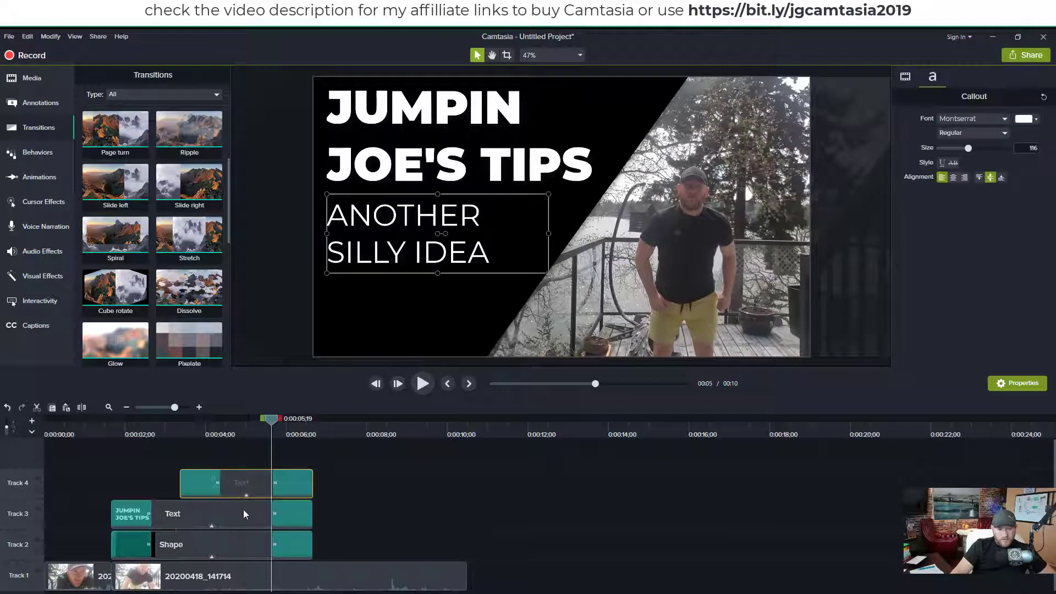
left_click(249, 446)
left_click(251, 436)
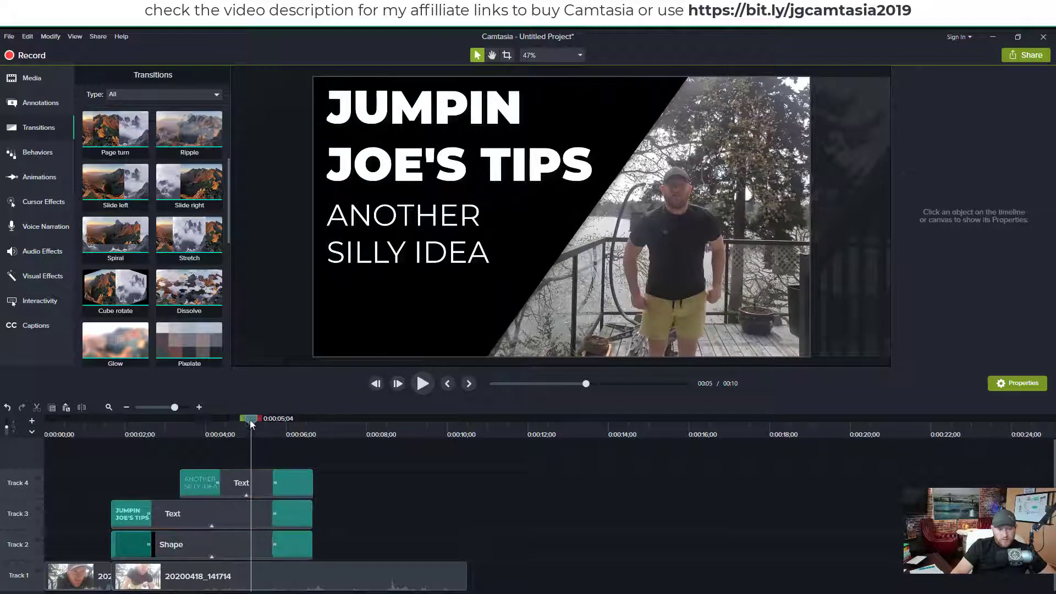
left_click(248, 421)
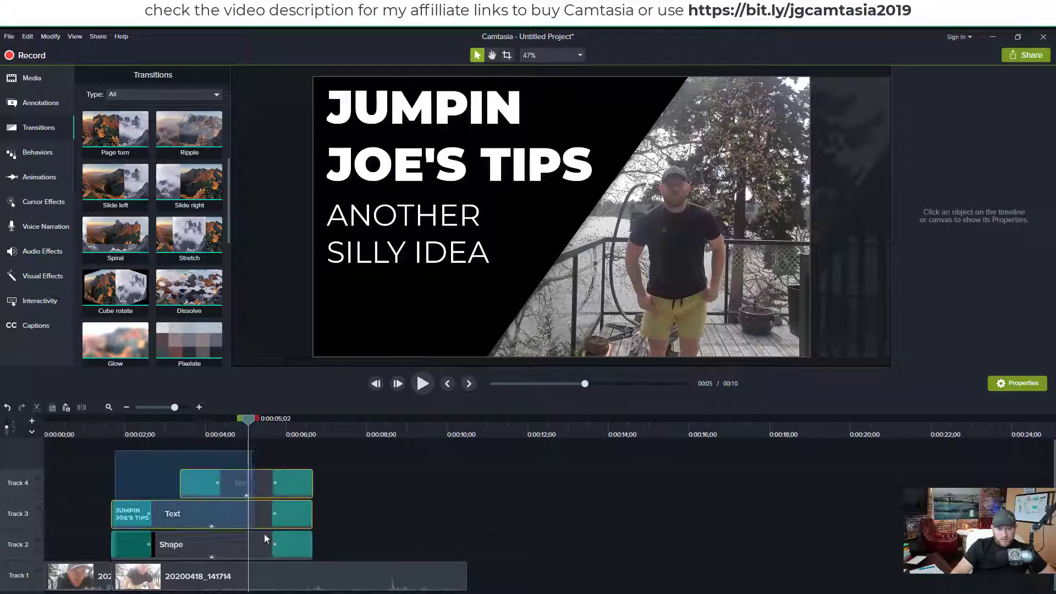
left_click_drag(270, 536, 330, 543)
left_click(335, 432)
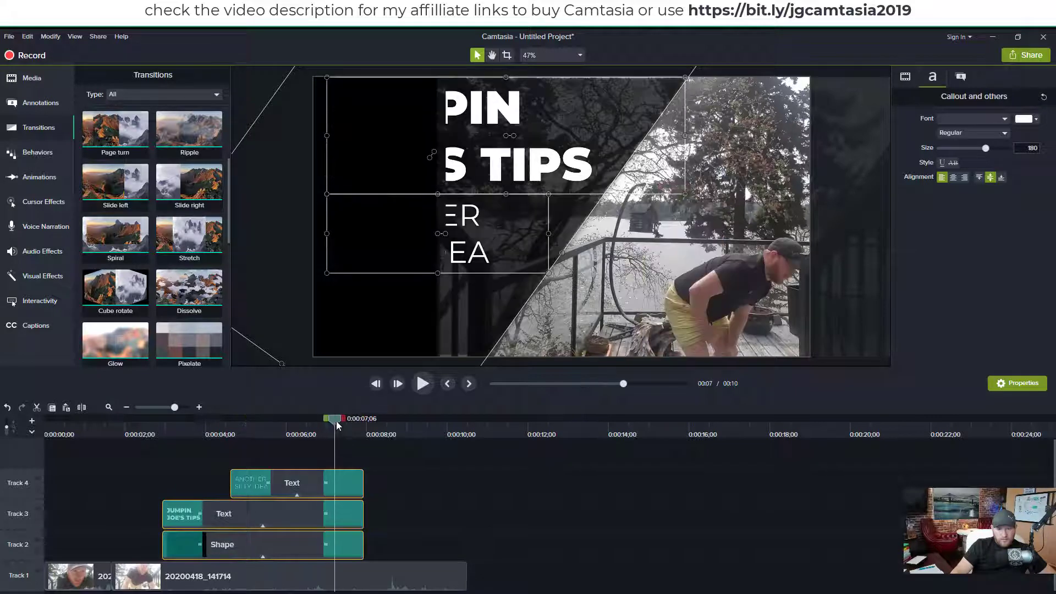
left_click_drag(338, 425, 306, 422)
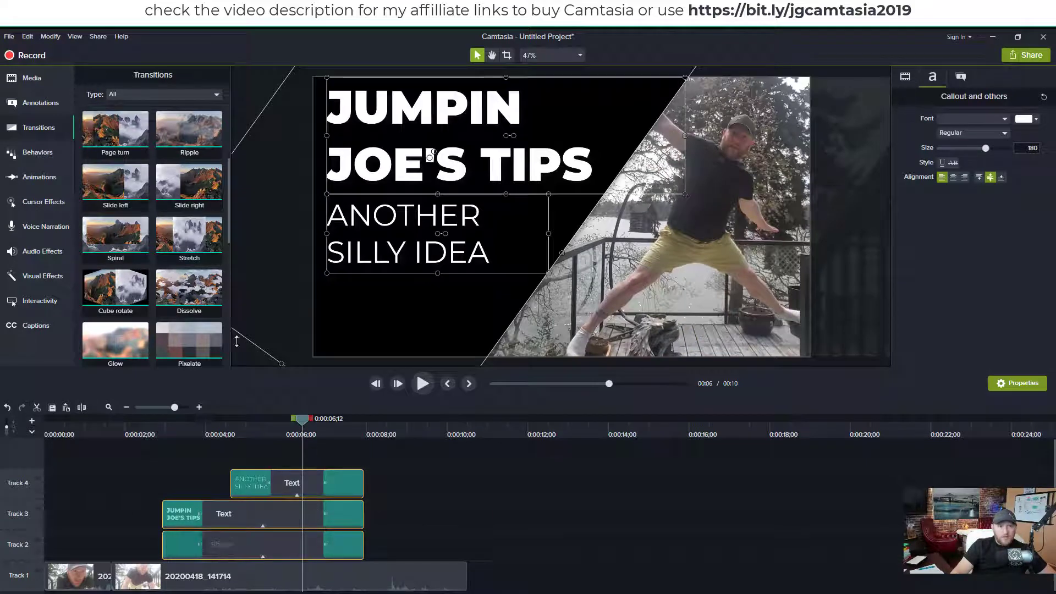
Step: Add the shape and both title clips to the library as 'JJT Thumbnail TEMPLATE', then reselect them
left_click(98, 37)
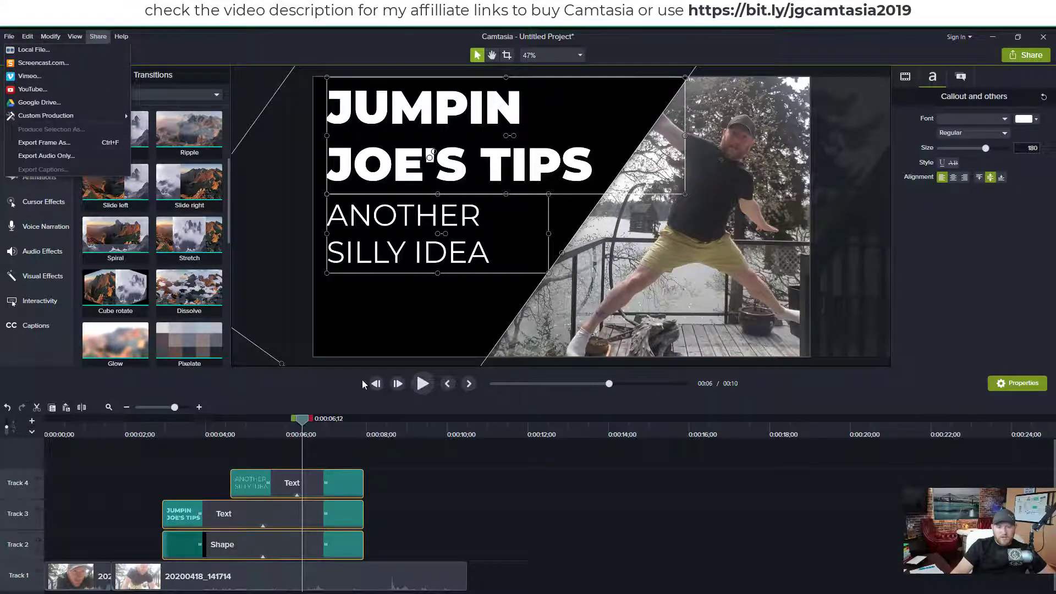
left_click(416, 467)
left_click_drag(141, 451, 382, 552)
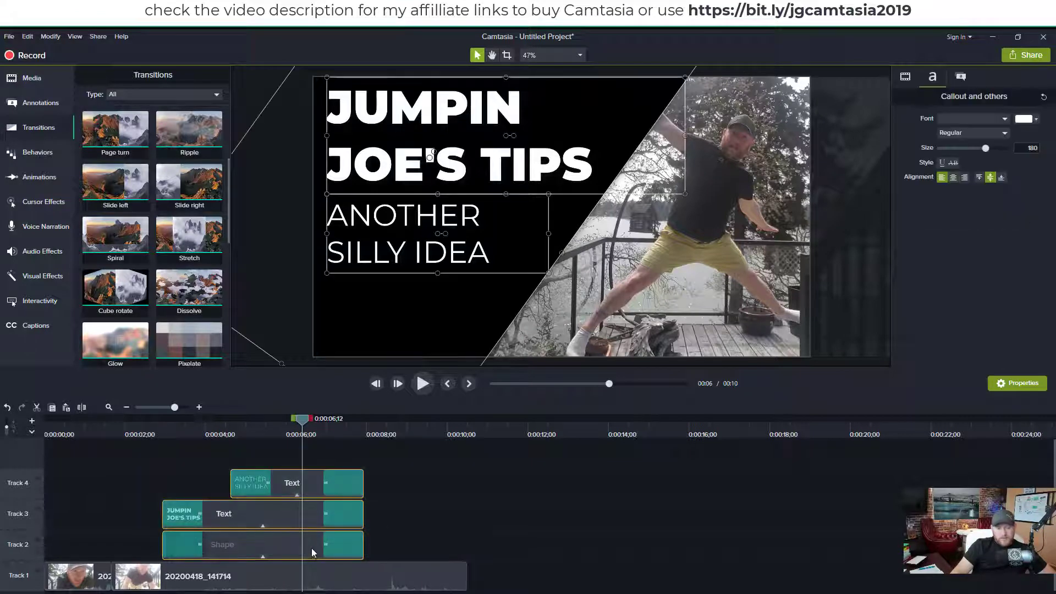
right_click(283, 543)
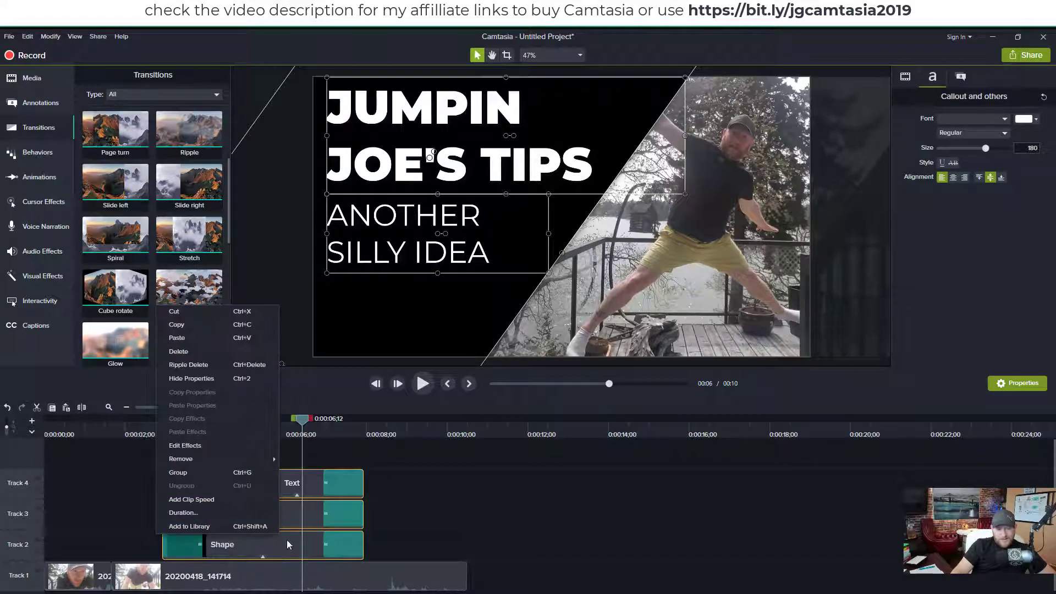
left_click(244, 527)
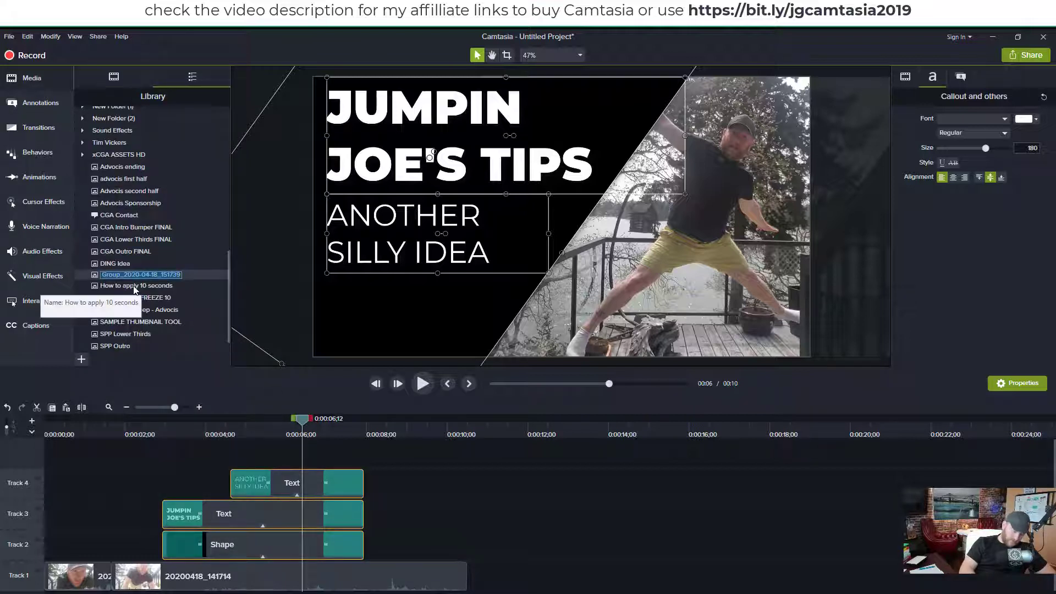
type("JJT Thumbnail TEMPLATE")
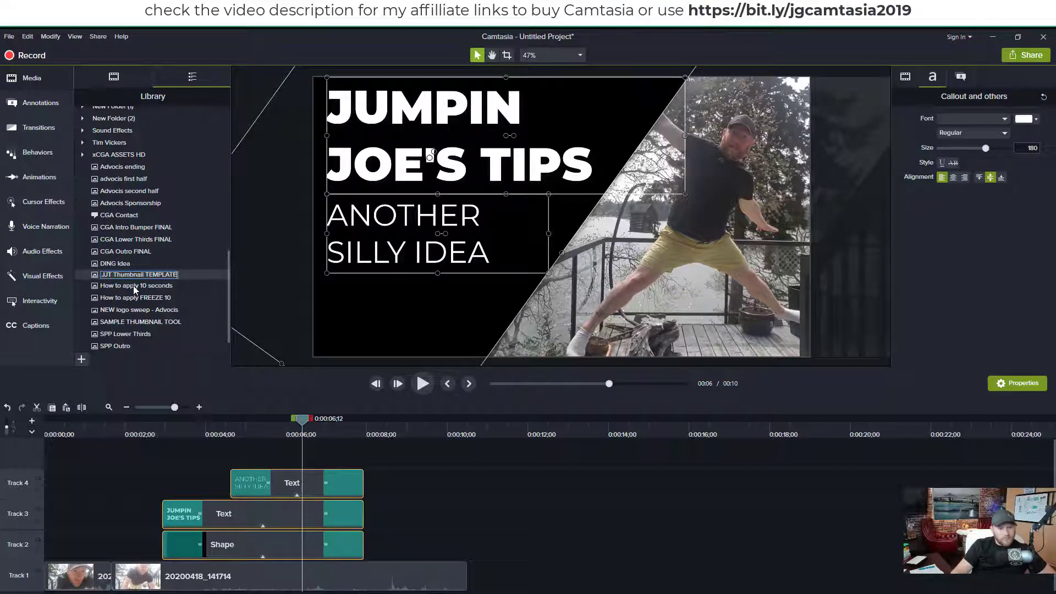
key("Return")
left_click_drag(156, 457, 366, 560)
Step: Delete the title clips and close the project without saving to start fresh
key("Delete")
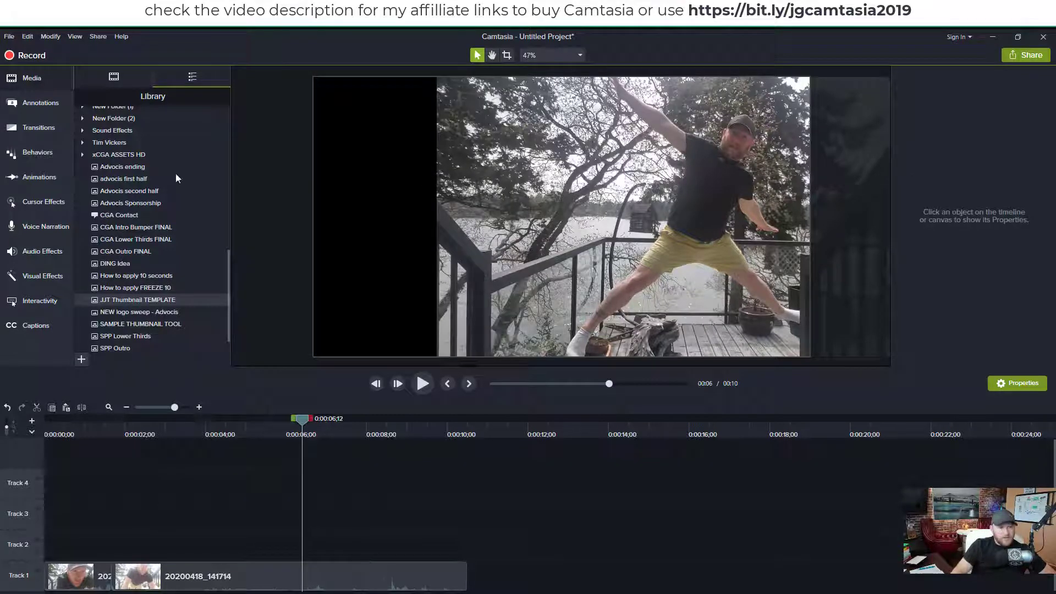
left_click(10, 38)
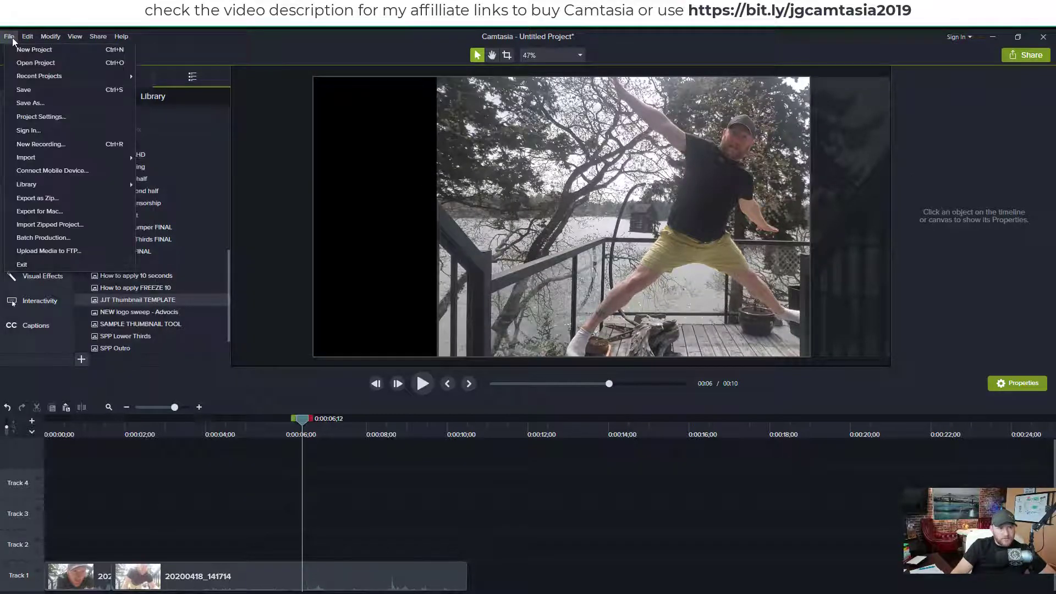
left_click(20, 51)
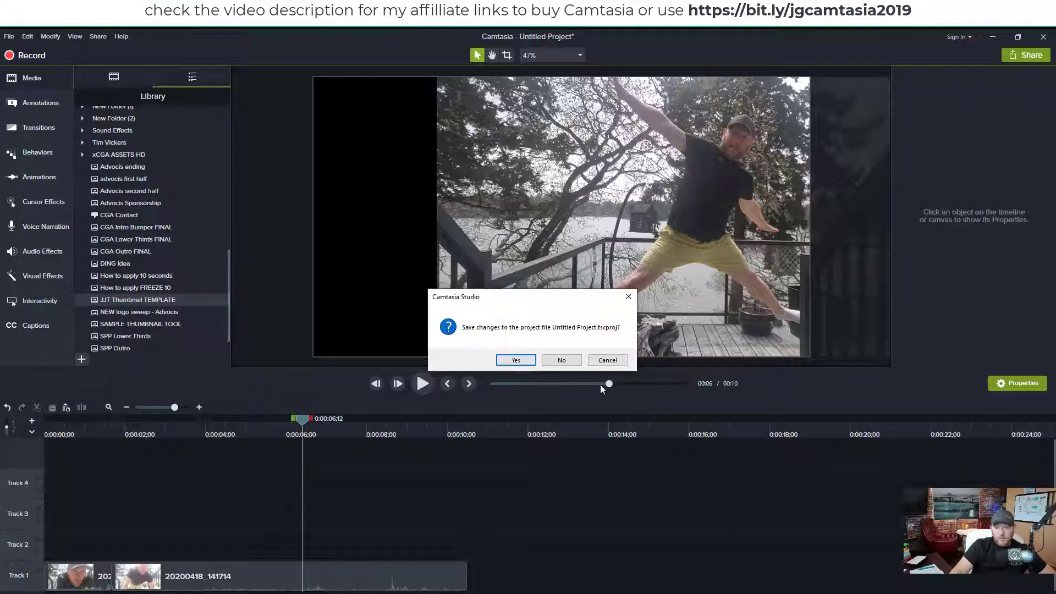
left_click(562, 360)
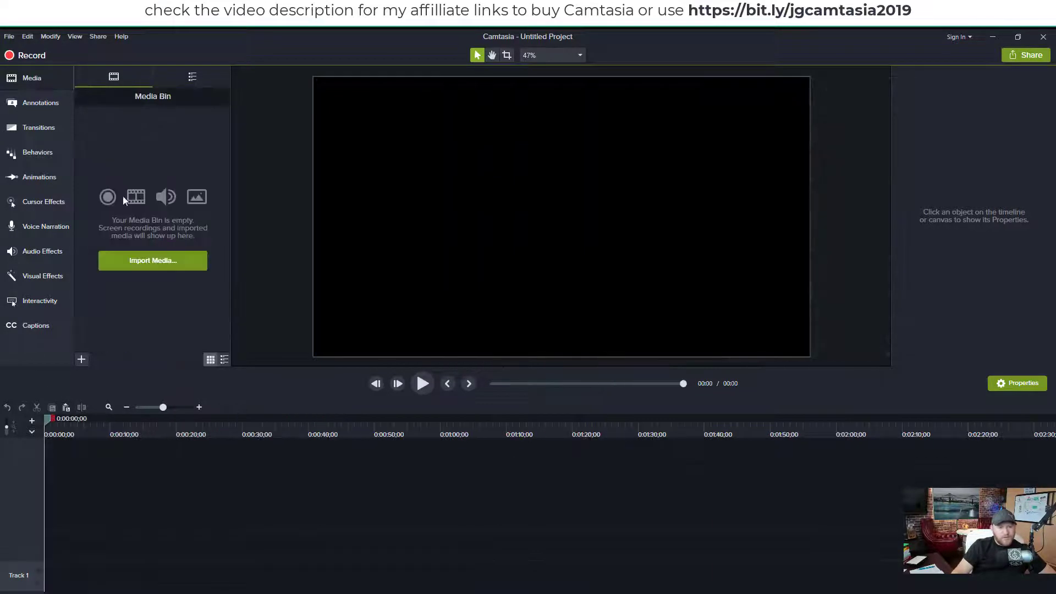
Step: Import 20200418_141714.mp4, place it at the start of Track 1, and jump about six seconds in
left_click(154, 261)
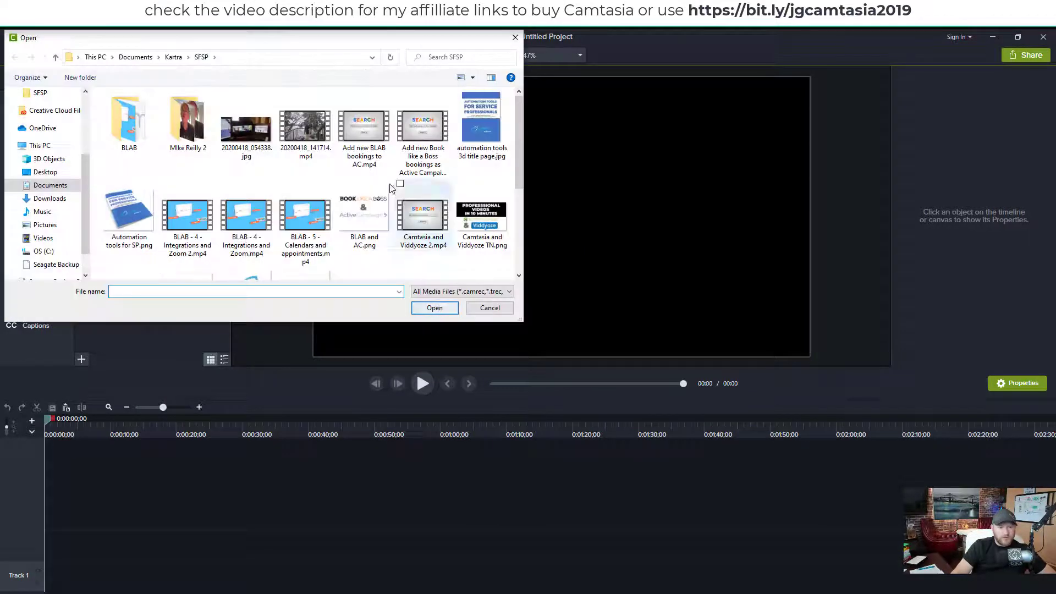
left_click(306, 128)
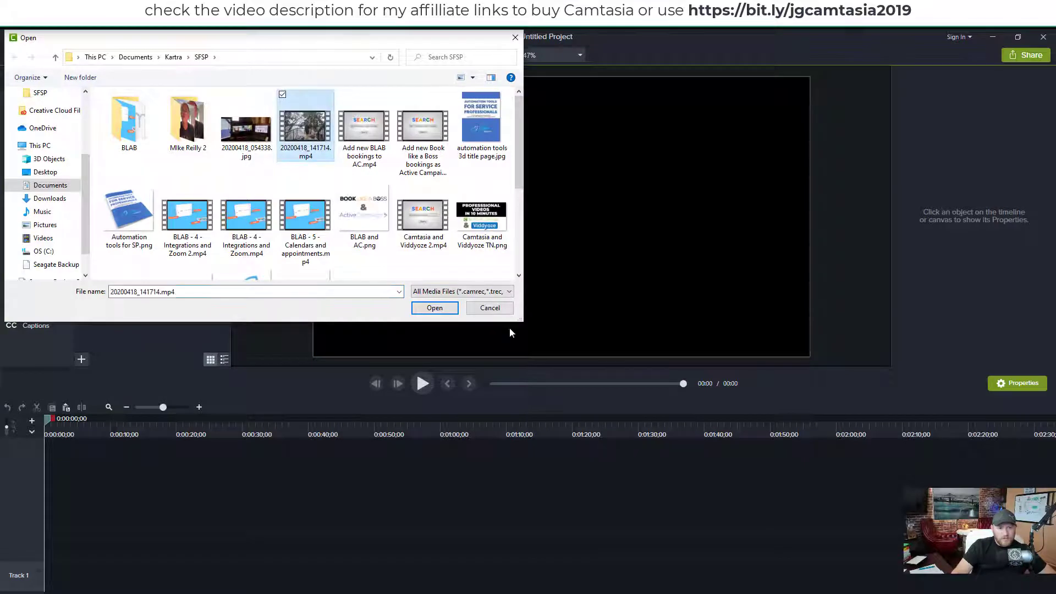
left_click(434, 308)
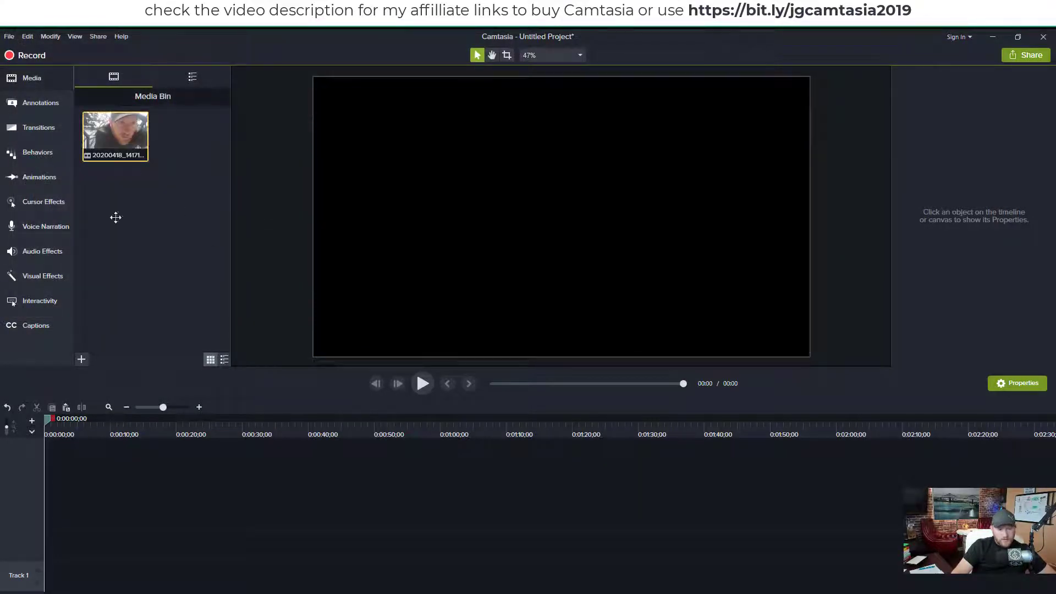
left_click_drag(120, 290, 118, 445)
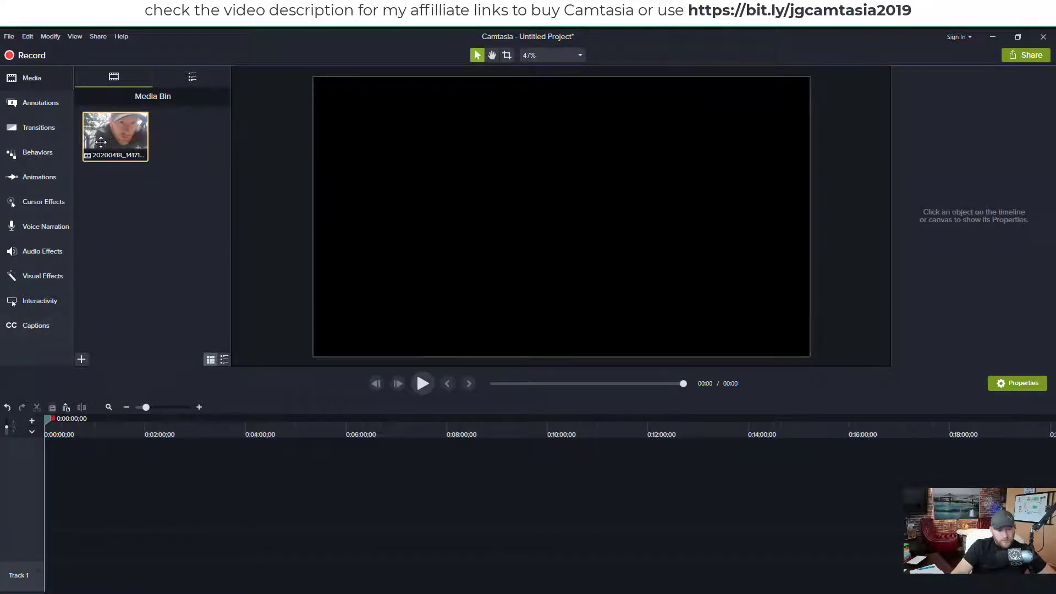
left_click_drag(96, 143, 48, 576)
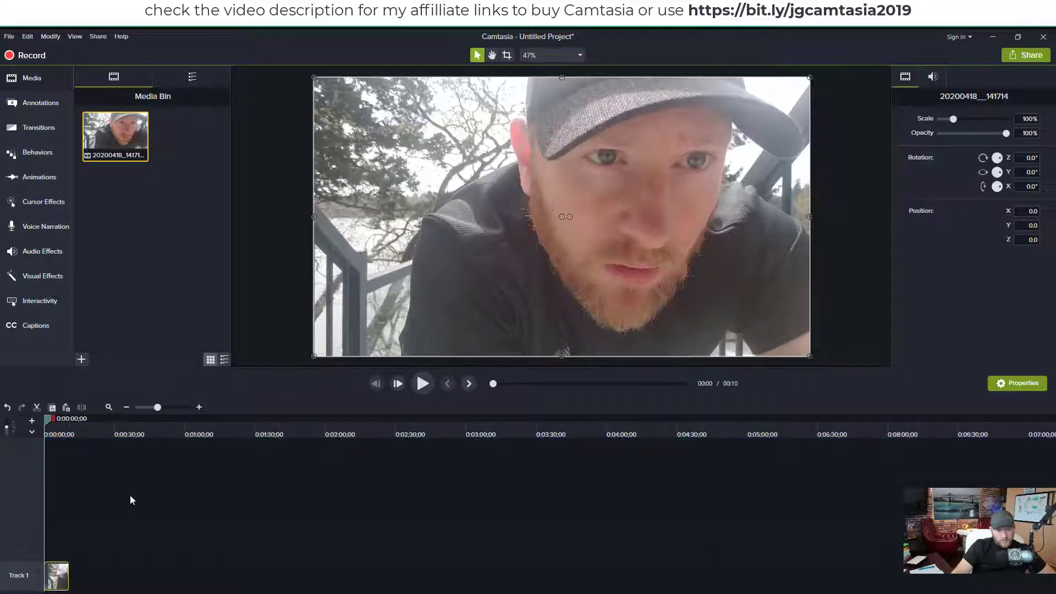
left_click_drag(291, 435, 309, 428)
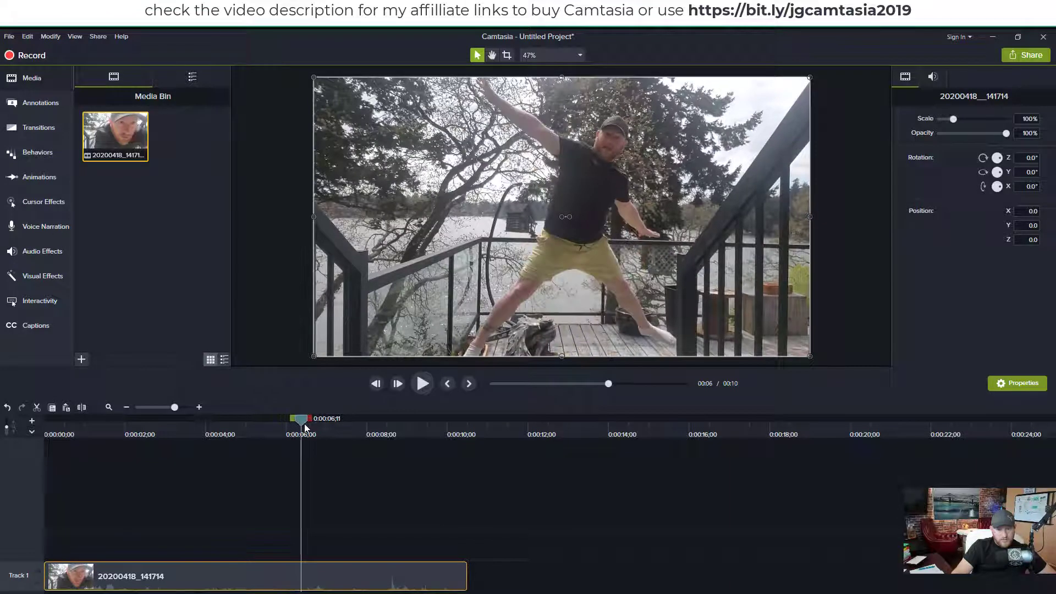
Step: Drag JJT Thumbnail TEMPLATE from the Library onto Track 2 and move the video right on the canvas
left_click(136, 255)
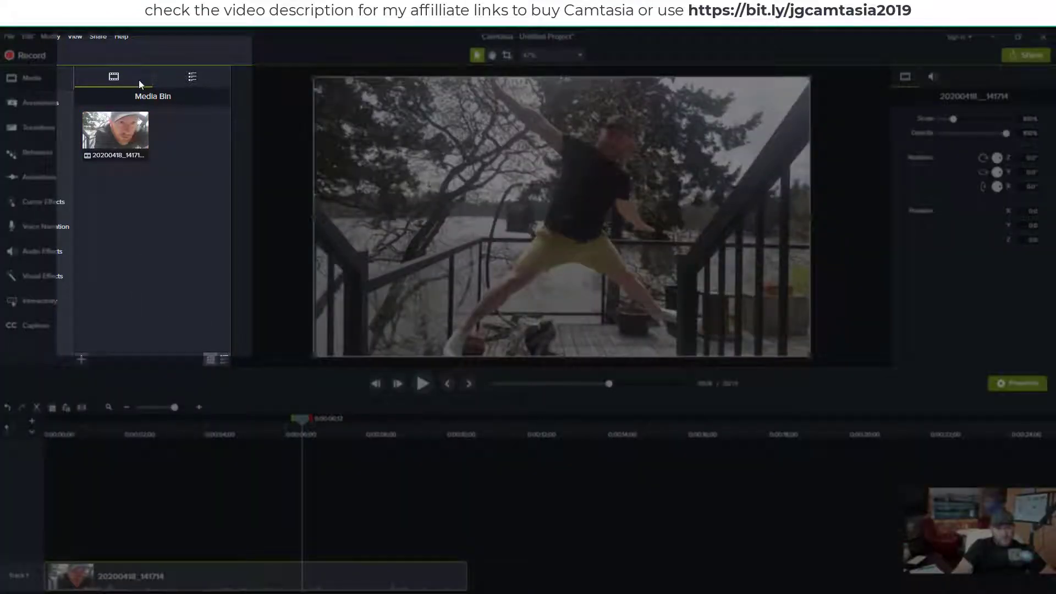
left_click(192, 79)
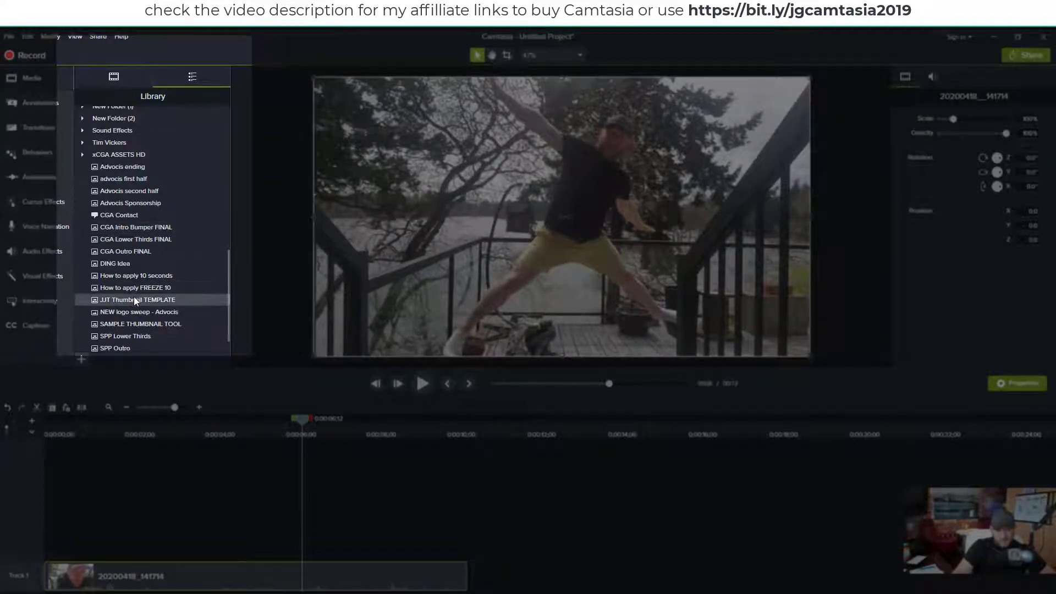
left_click_drag(128, 299, 198, 531)
left_click_drag(747, 327, 866, 306)
left_click(662, 482)
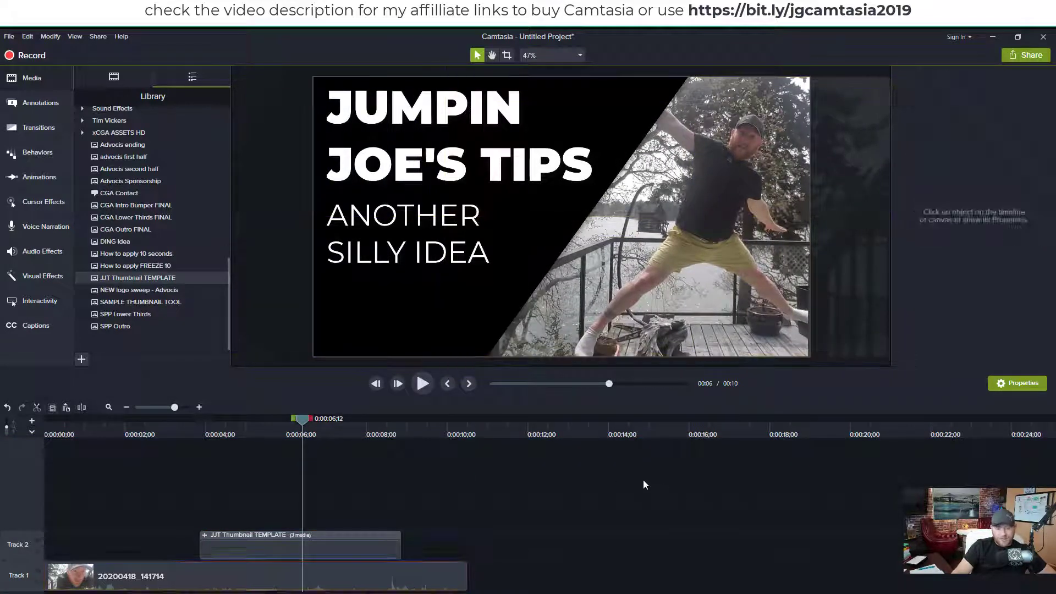
Step: Expand the template group and retype the subtitle as 'EVEN MORE IDEAS...'
left_click(204, 536)
left_click(329, 488)
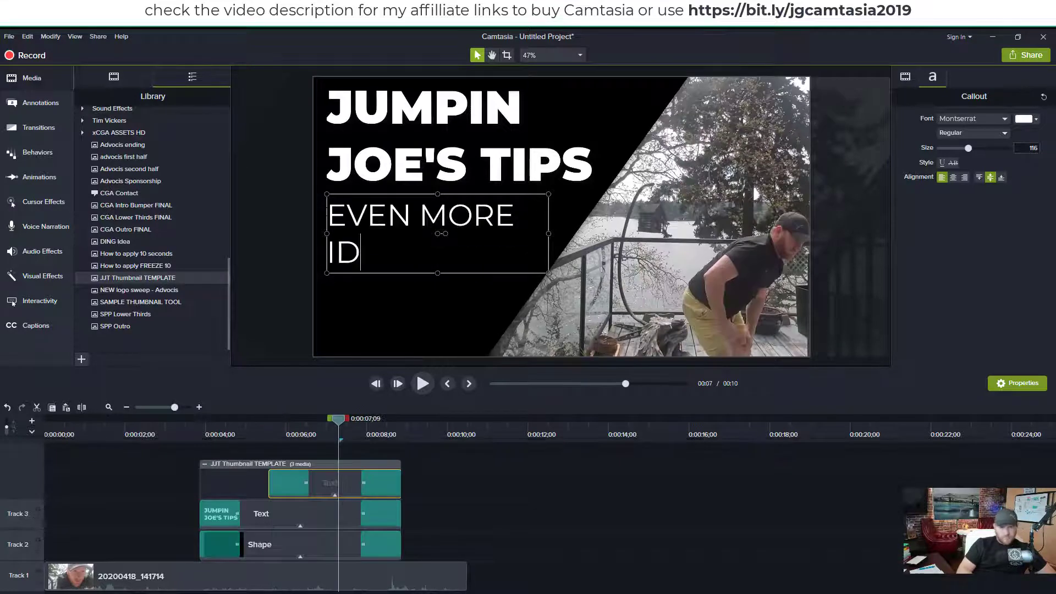
type("EAS")
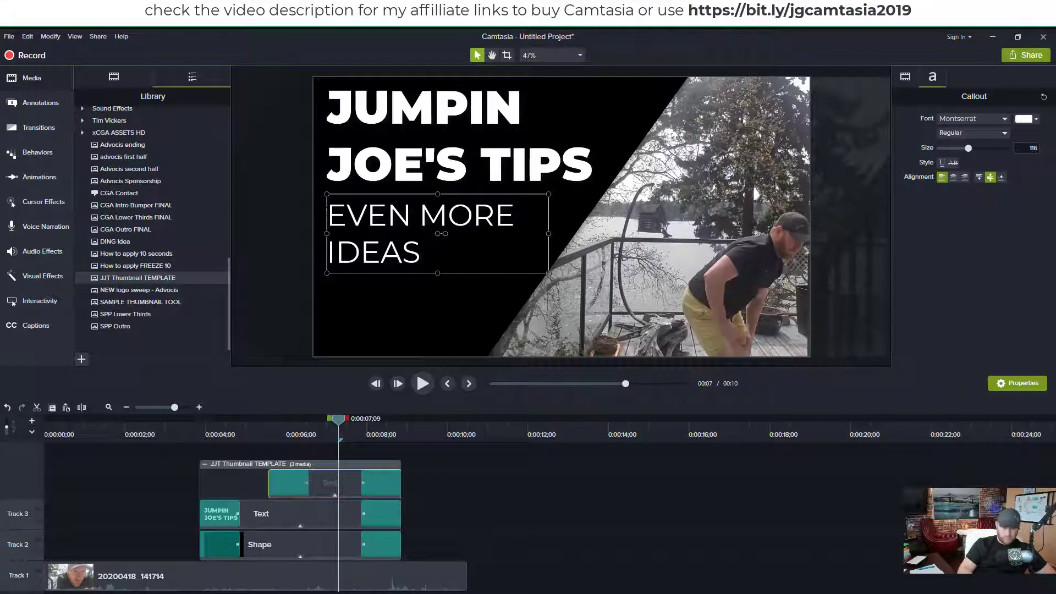
type("...")
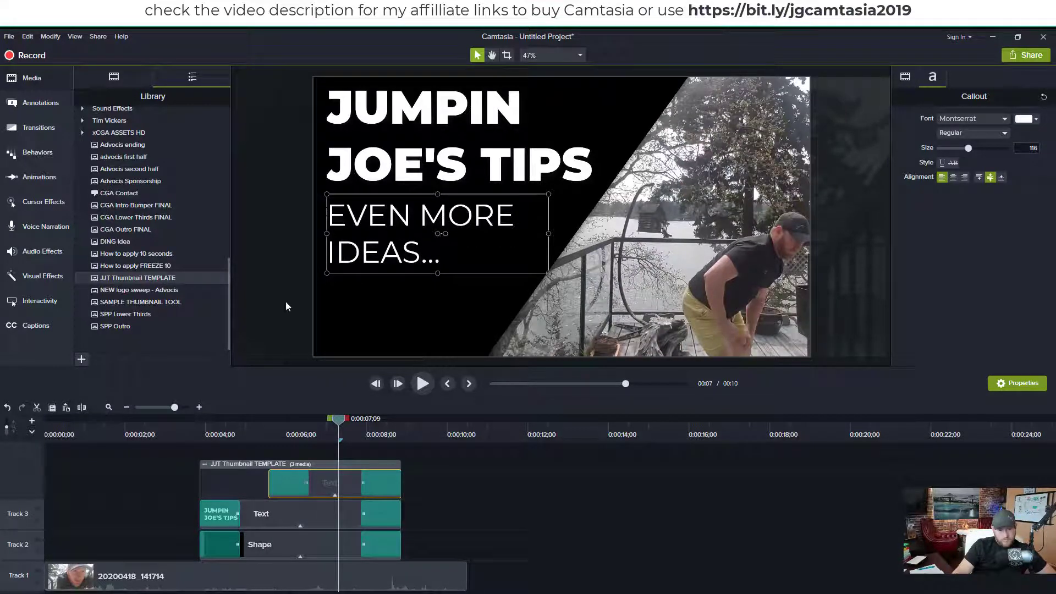
Step: Fill the slanted black background shape behind the white title with red
left_click(245, 512)
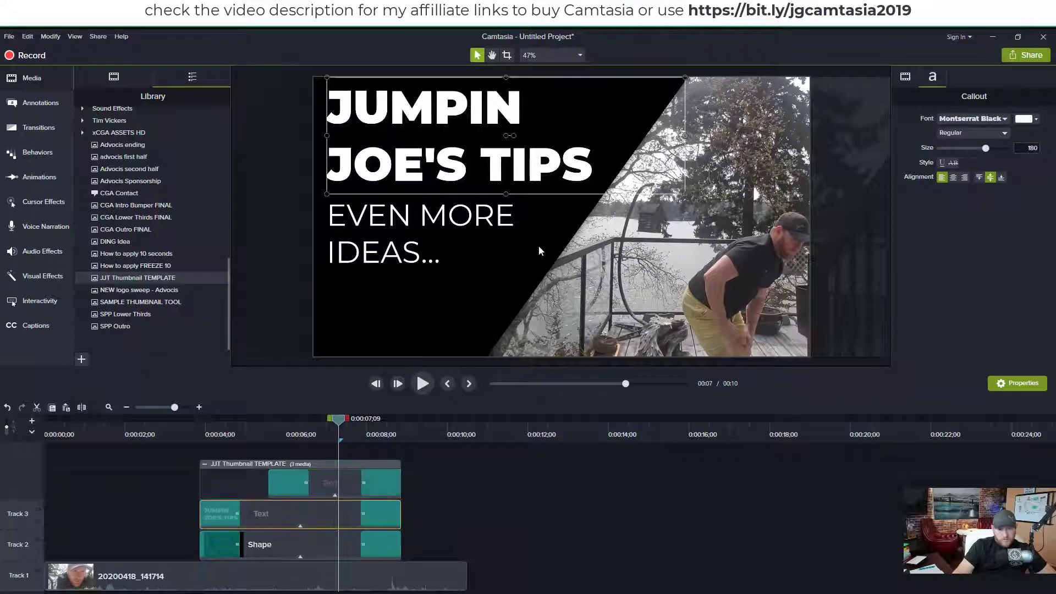
double_click(535, 159)
left_click(579, 164)
left_click(491, 291)
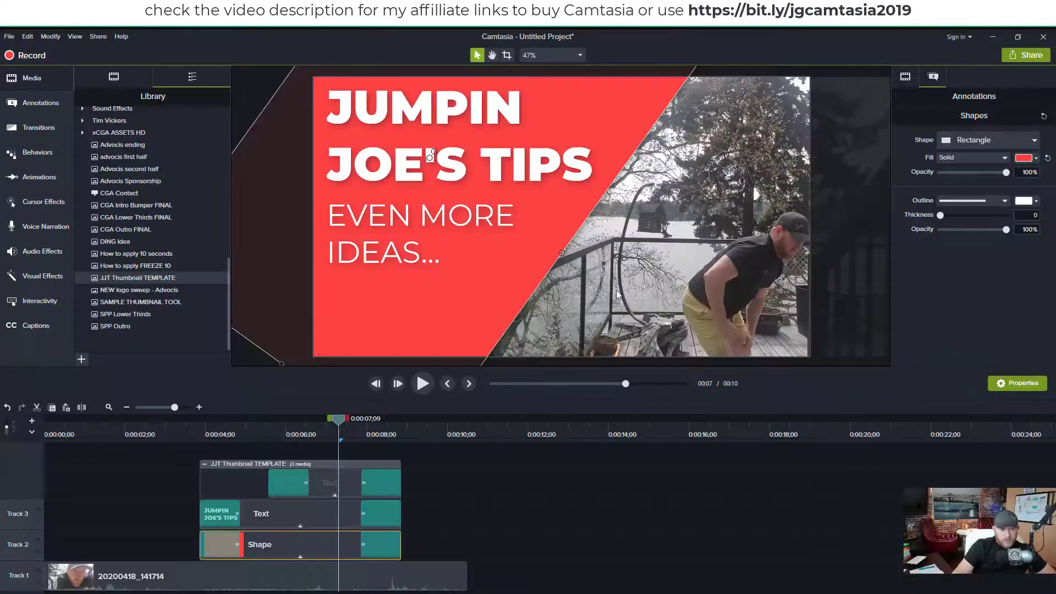
Step: Apply a Drop Shadow visual effect to the red background Shape clip
left_click(39, 276)
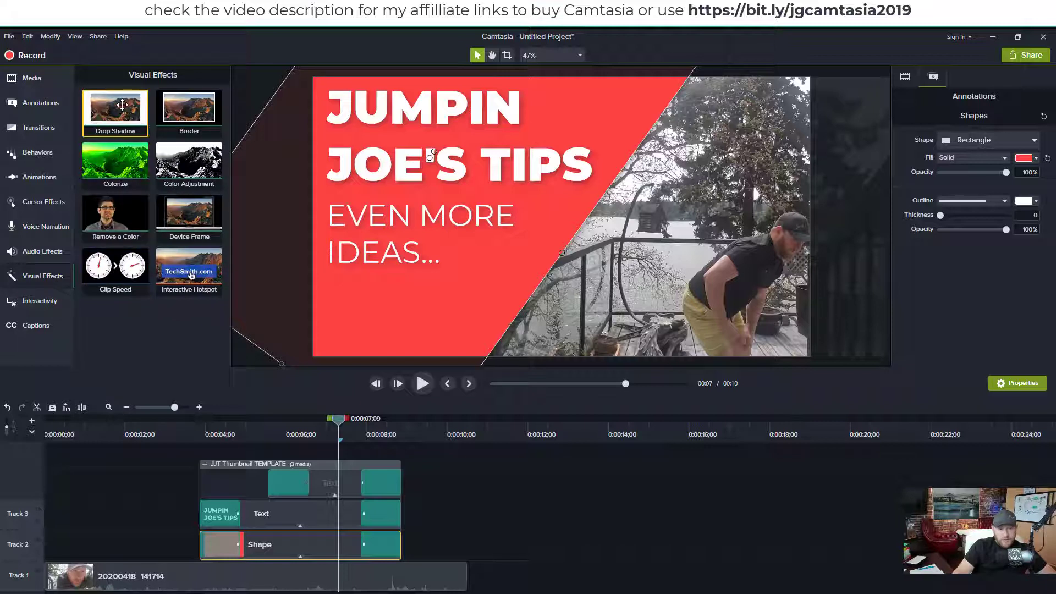
left_click_drag(122, 105, 278, 544)
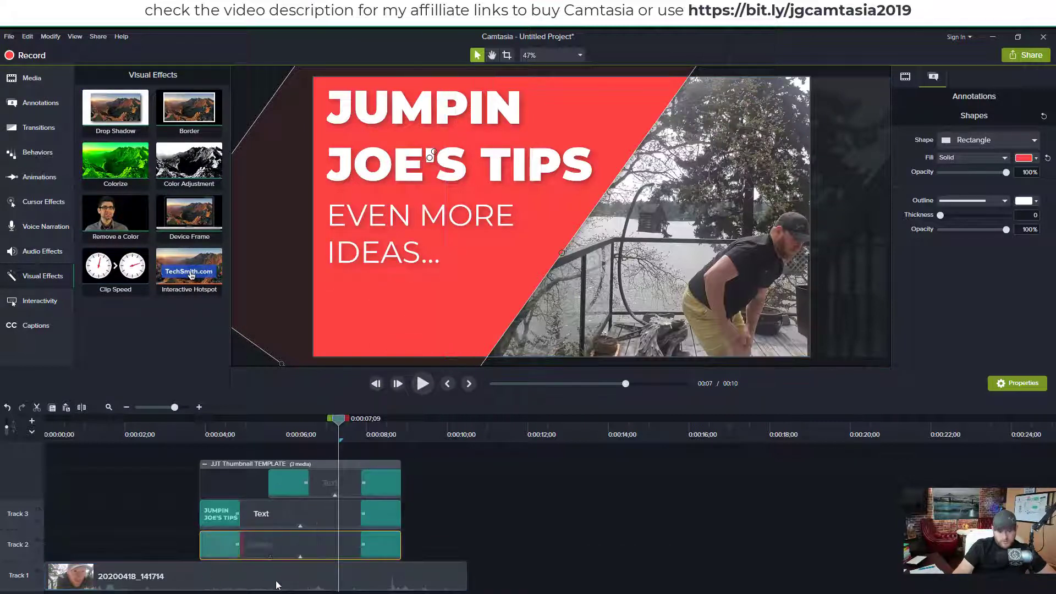
left_click(301, 557)
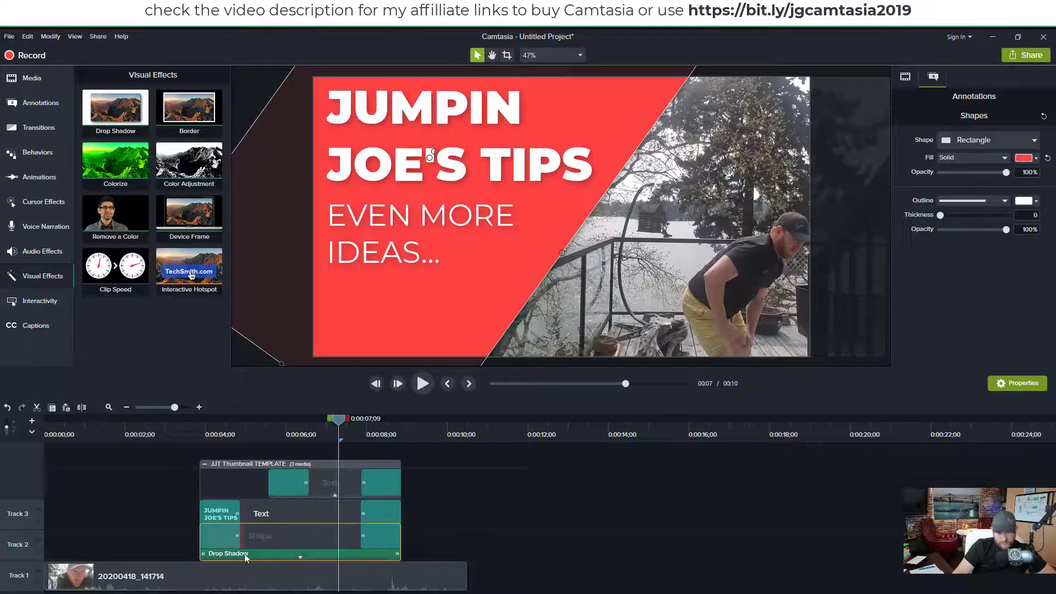
left_click(557, 526)
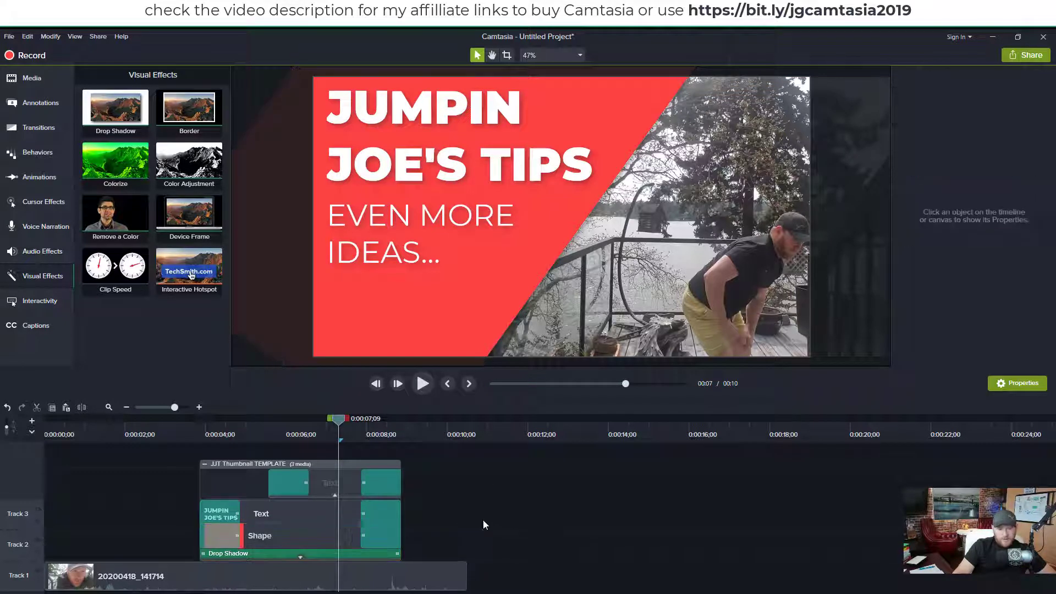
left_click_drag(339, 425, 312, 422)
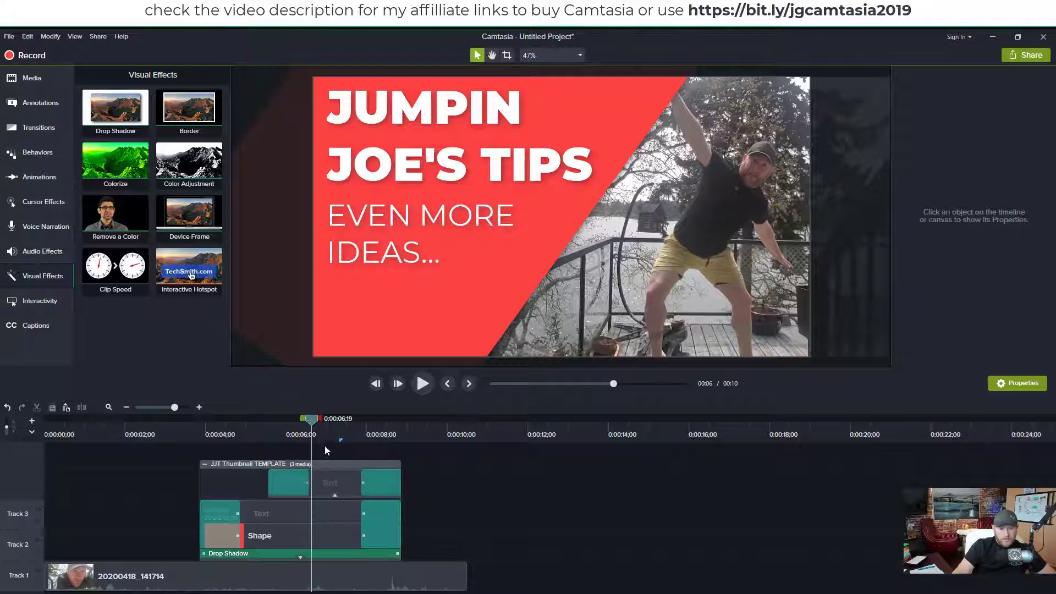
Step: Export the current thumbnail frame as JJT 2.png into the SFSP folder
left_click(304, 575)
right_click(301, 573)
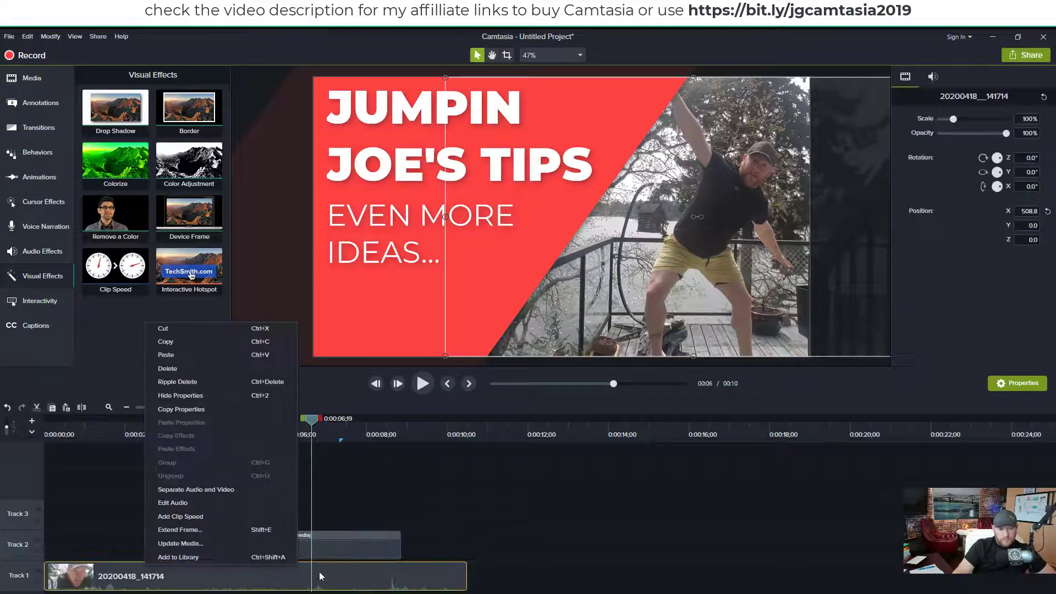
left_click(446, 533)
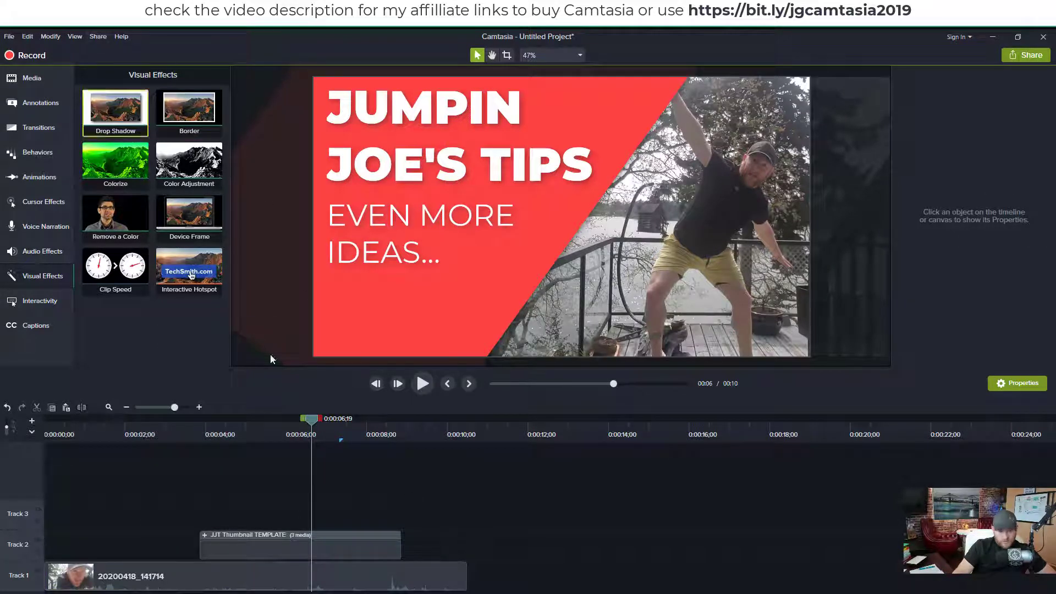
left_click(98, 37)
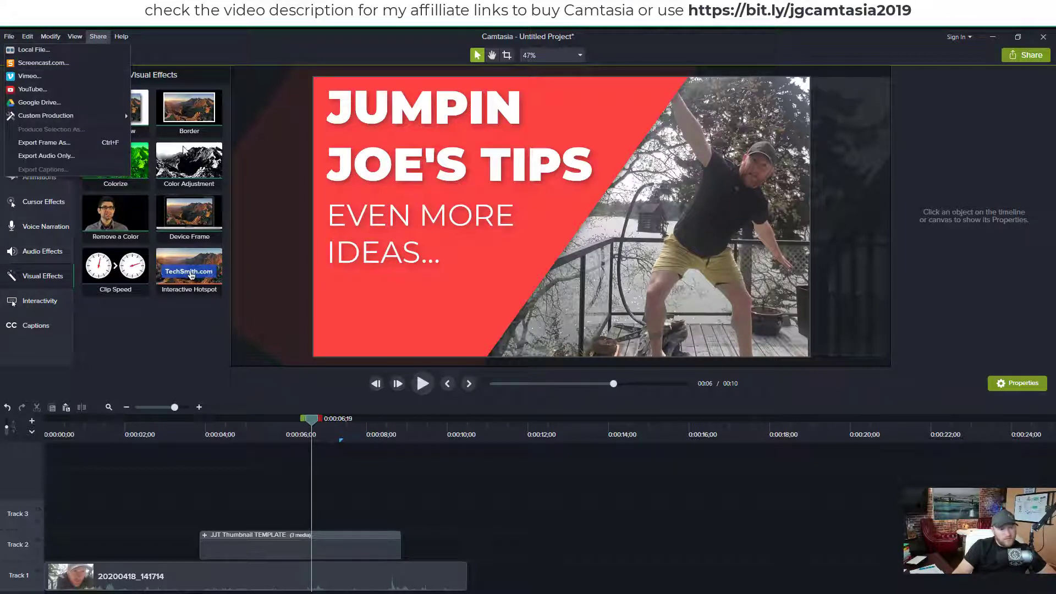
left_click(71, 142)
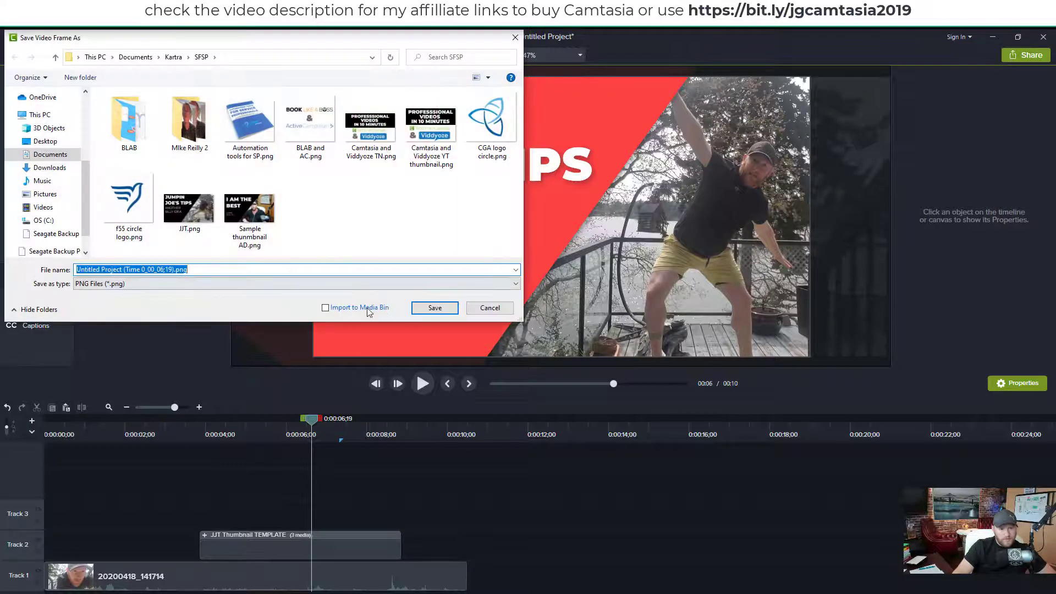
left_click(194, 215)
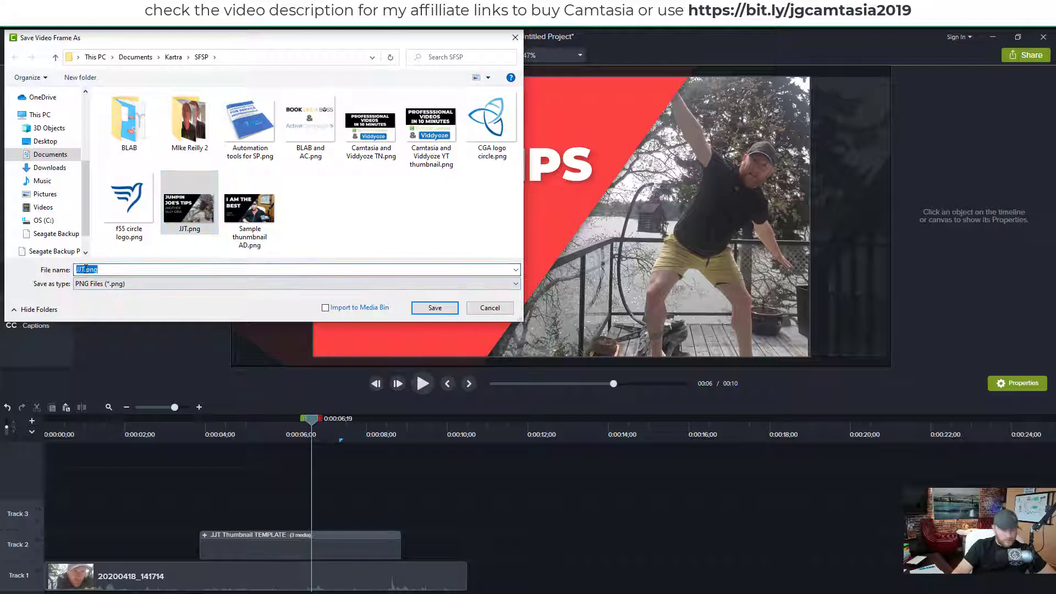
left_click(97, 271)
type("2")
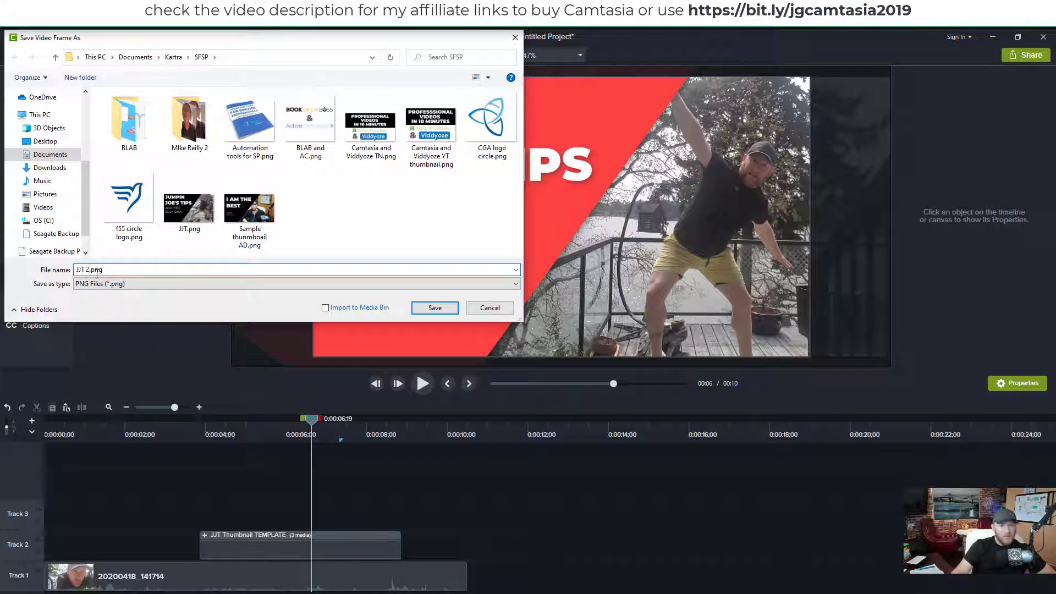
left_click(434, 308)
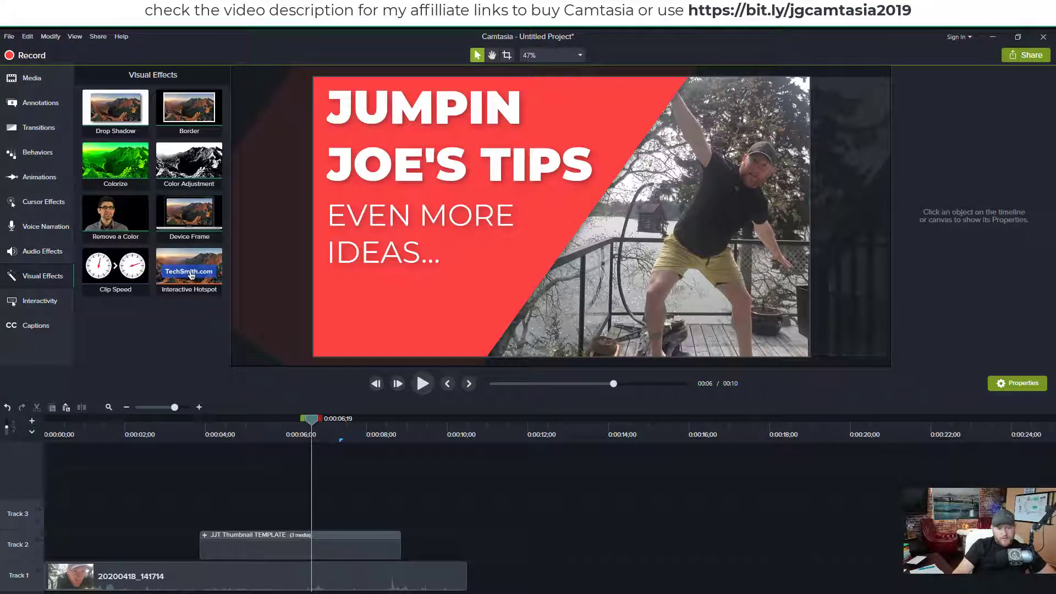
Step: Check that JJT 2.png sits beside JJT.png in the SFSP folder, then return to Camtasia
mouse_move(283, 593)
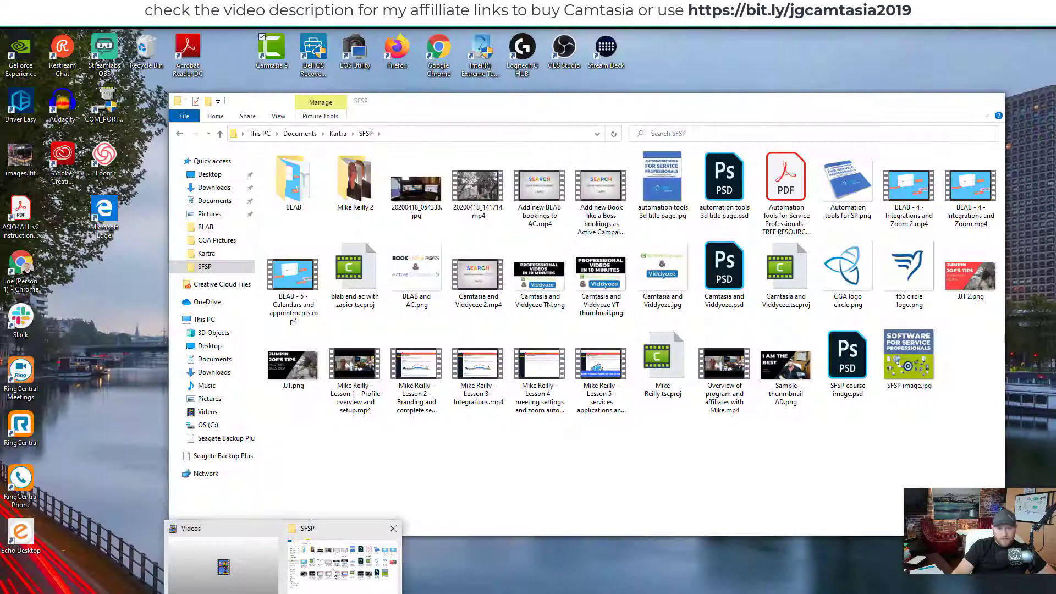
left_click(337, 584)
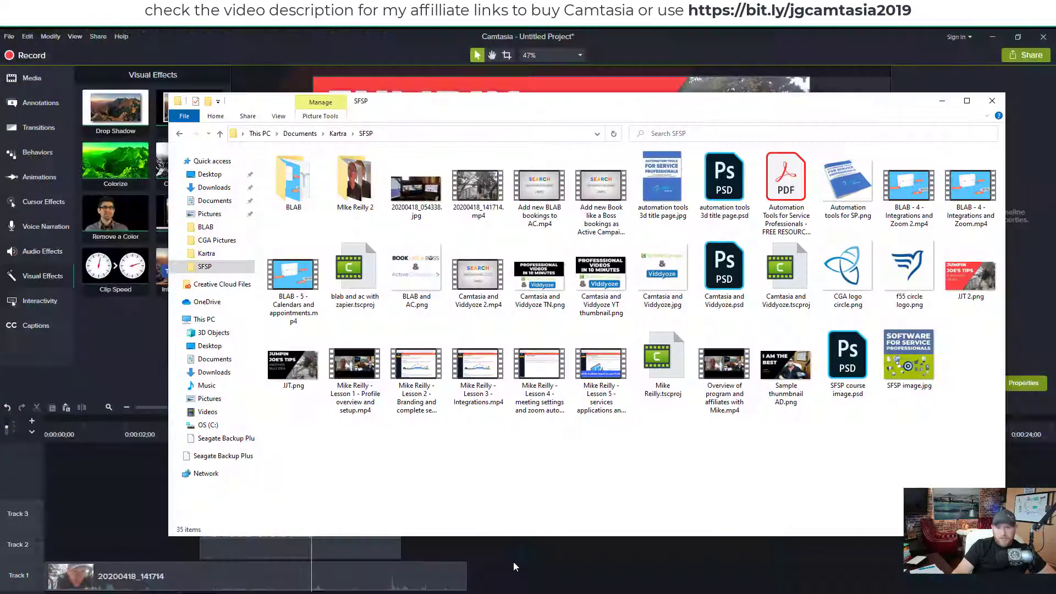
scroll(728, 413, "up", 3, "ctrl")
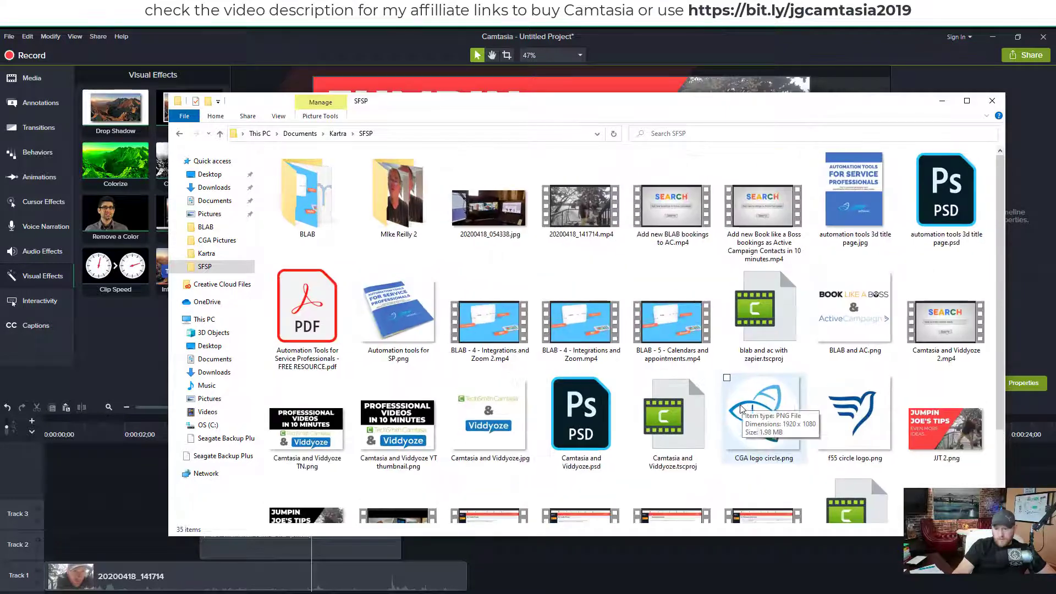
left_click(943, 420)
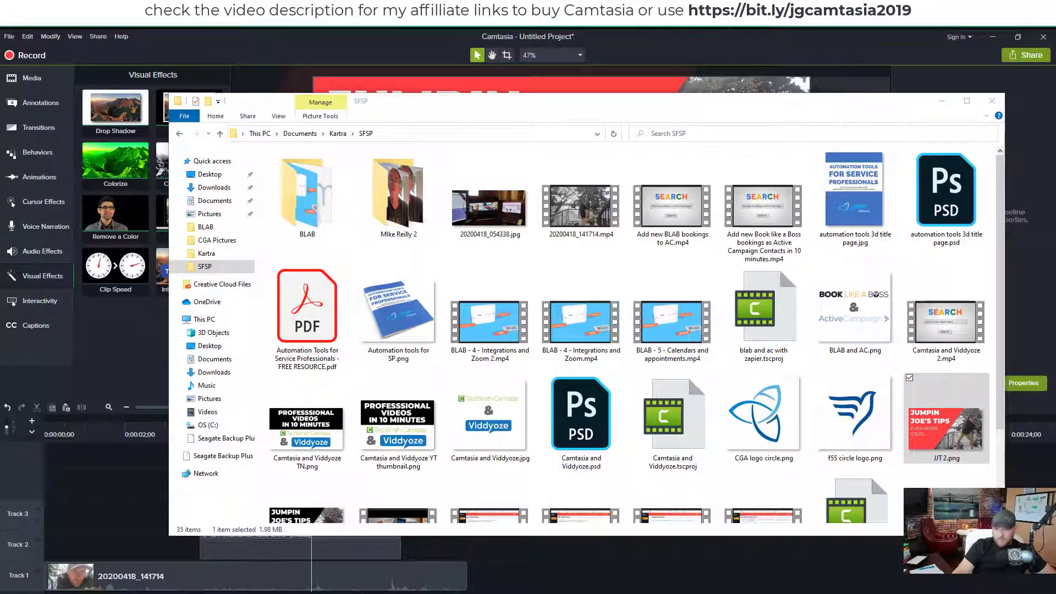
scroll(870, 318, "down", 2)
scroll(943, 350, "up", 2, "ctrl")
scroll(943, 350, "up", 1, "ctrl")
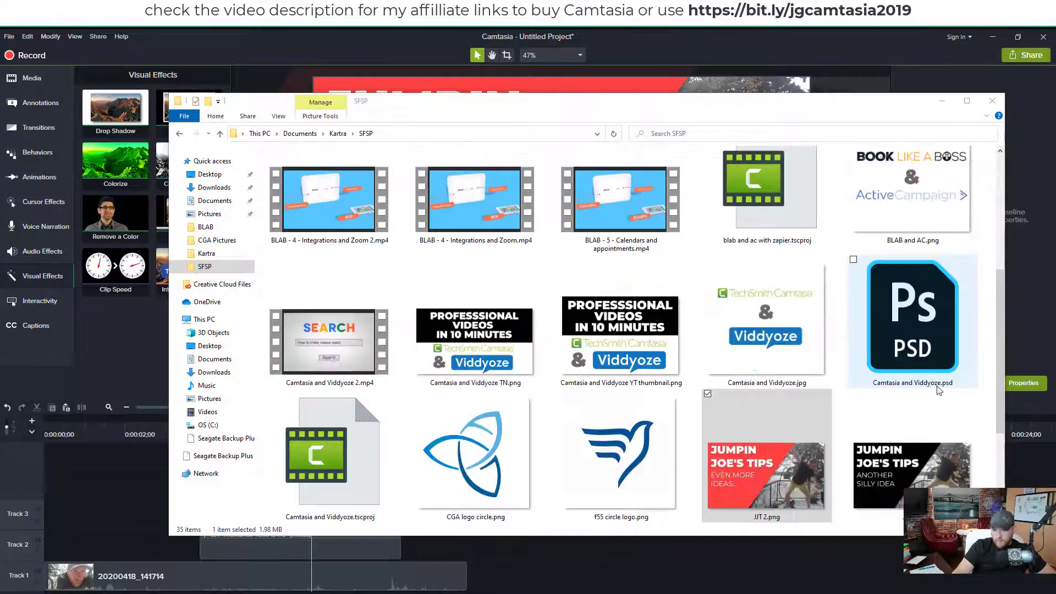
scroll(914, 249, "down", 2)
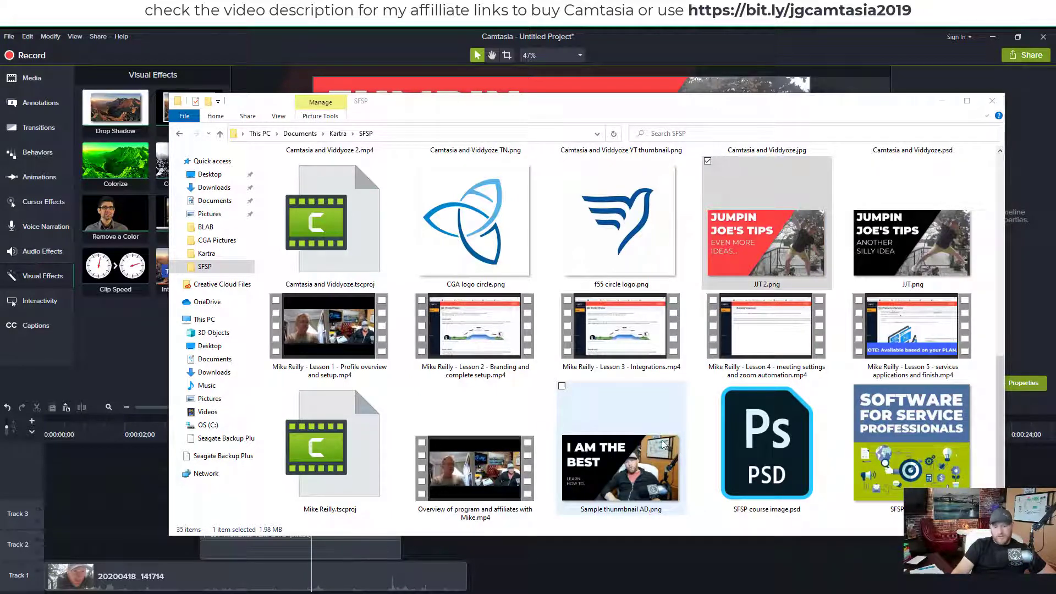
left_click(814, 576)
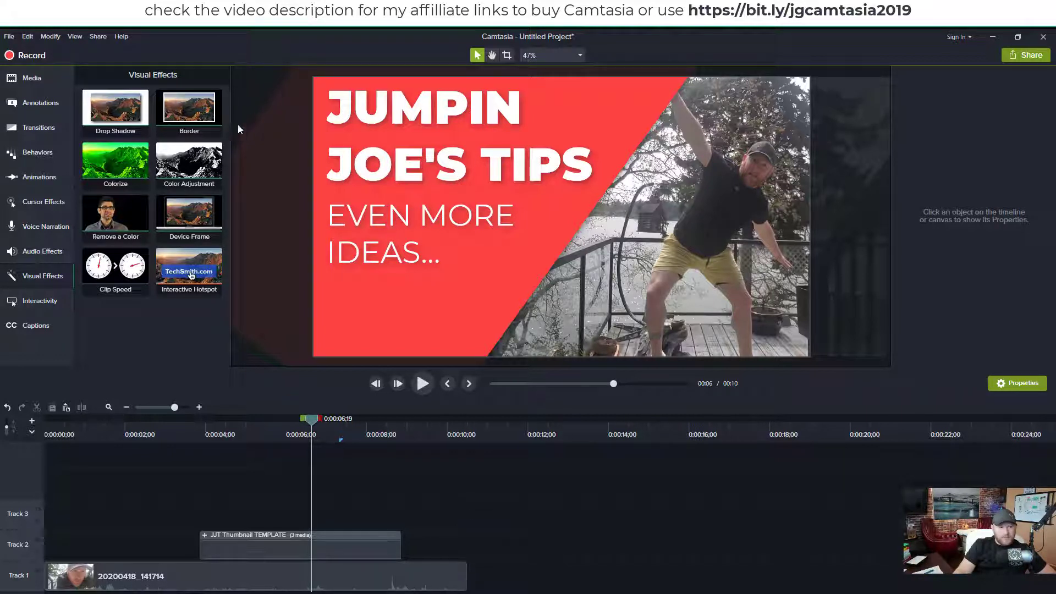
Step: Set the project canvas dimensions to Custom, width 2560 and height 1440
left_click(9, 37)
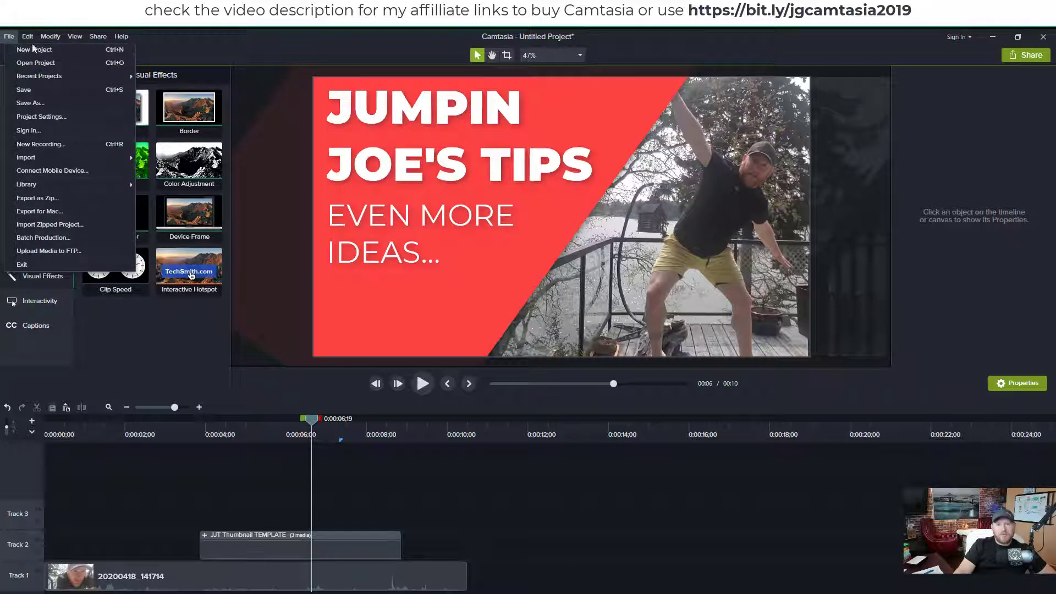
left_click(580, 55)
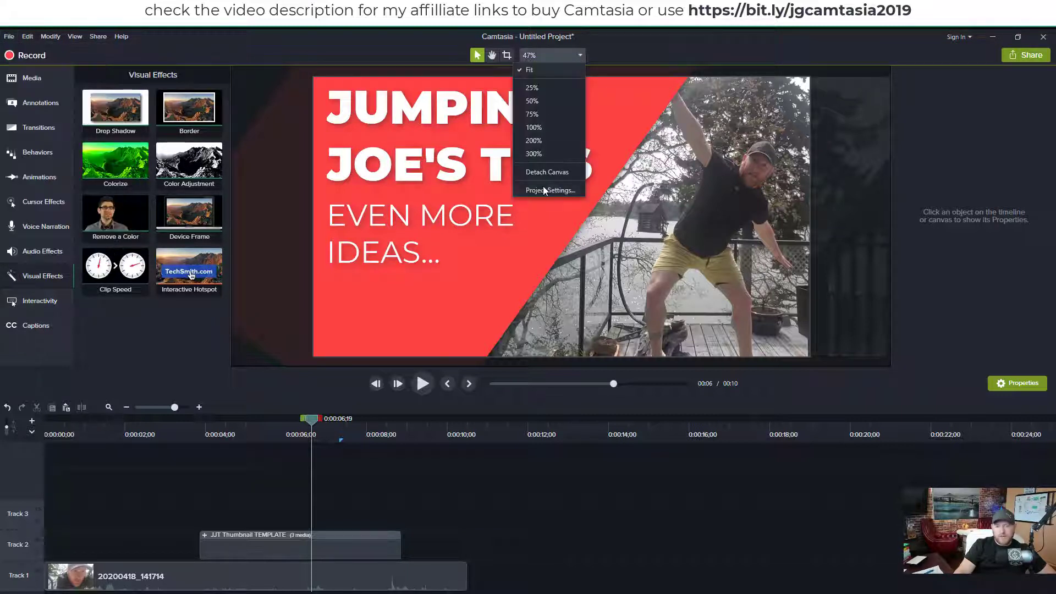
left_click(547, 191)
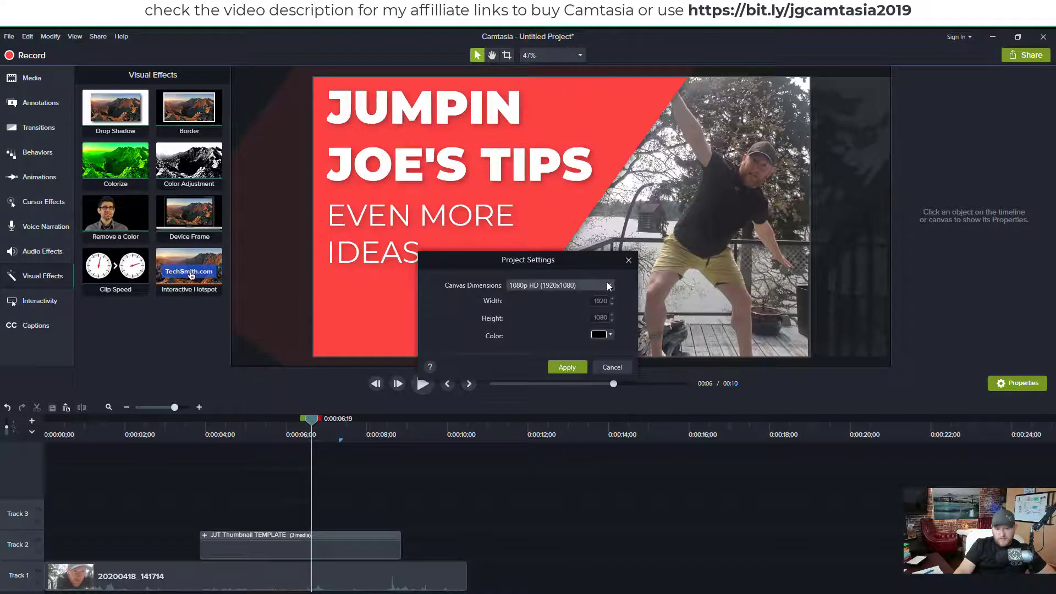
left_click(602, 287)
left_click(533, 449)
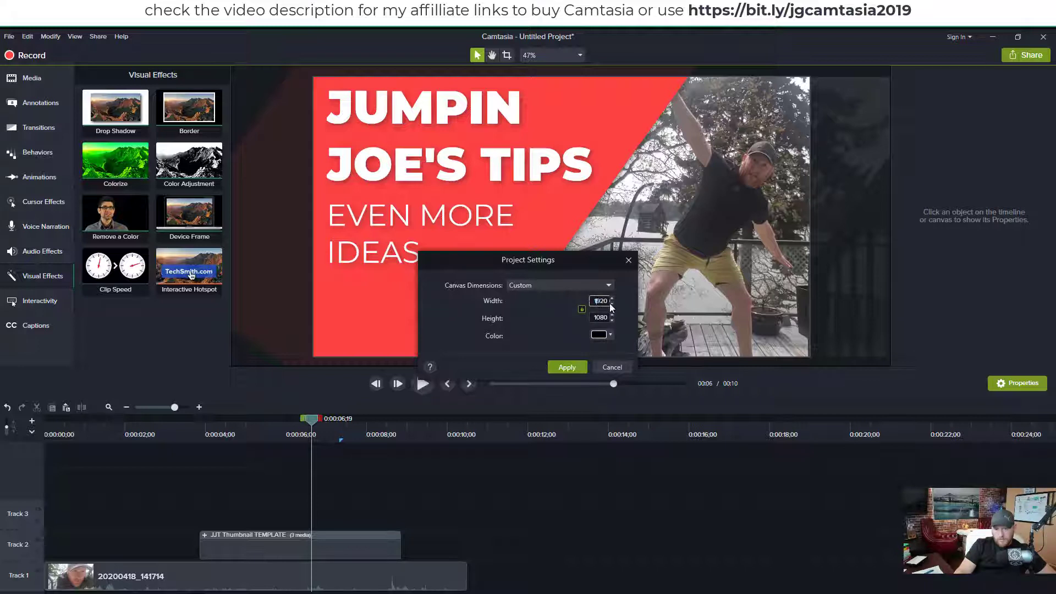
left_click_drag(610, 303, 586, 306)
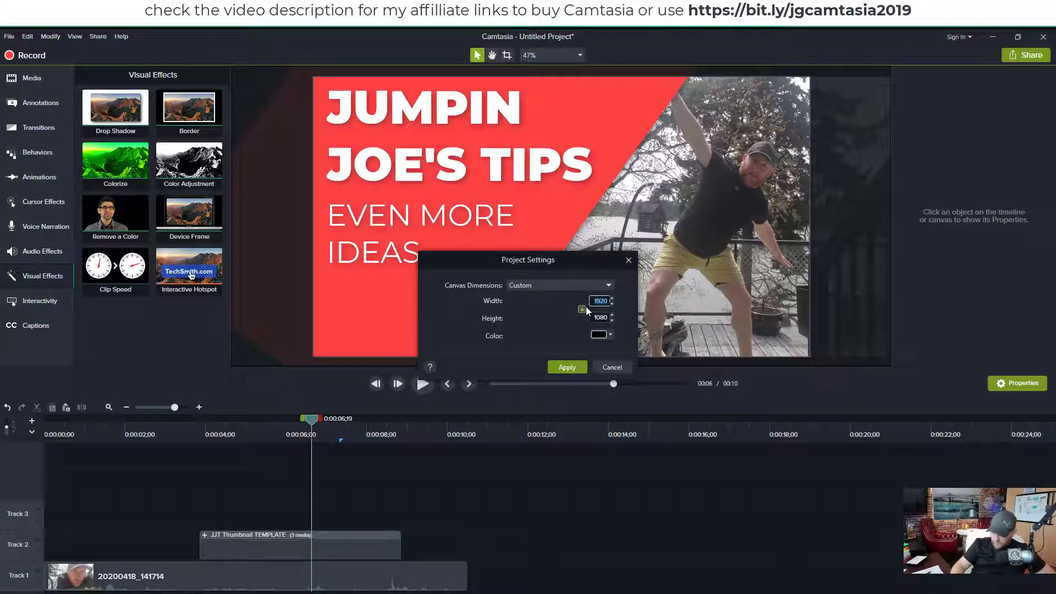
type("2560")
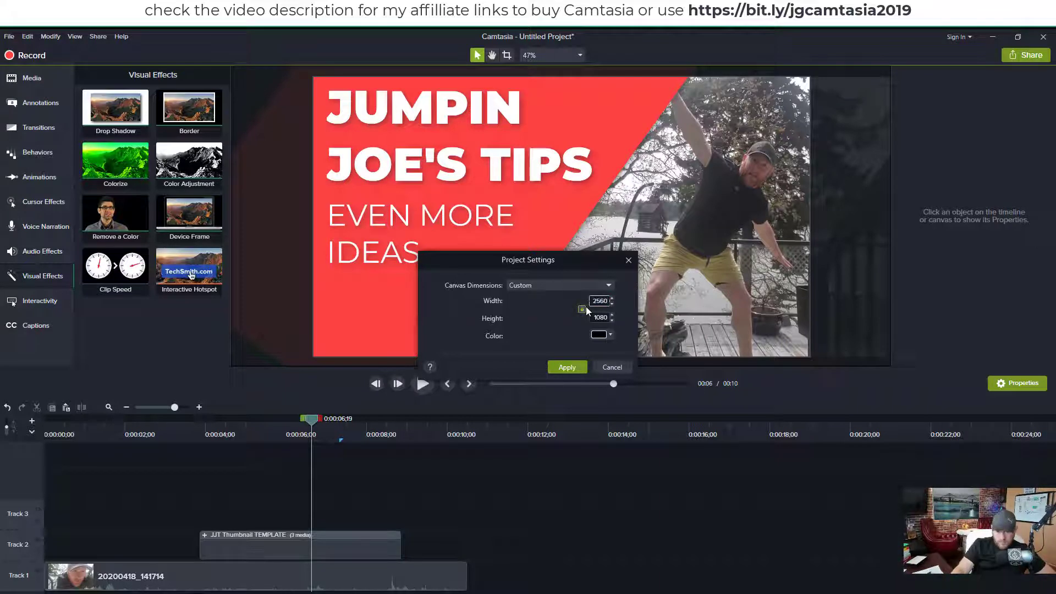
left_click(605, 315)
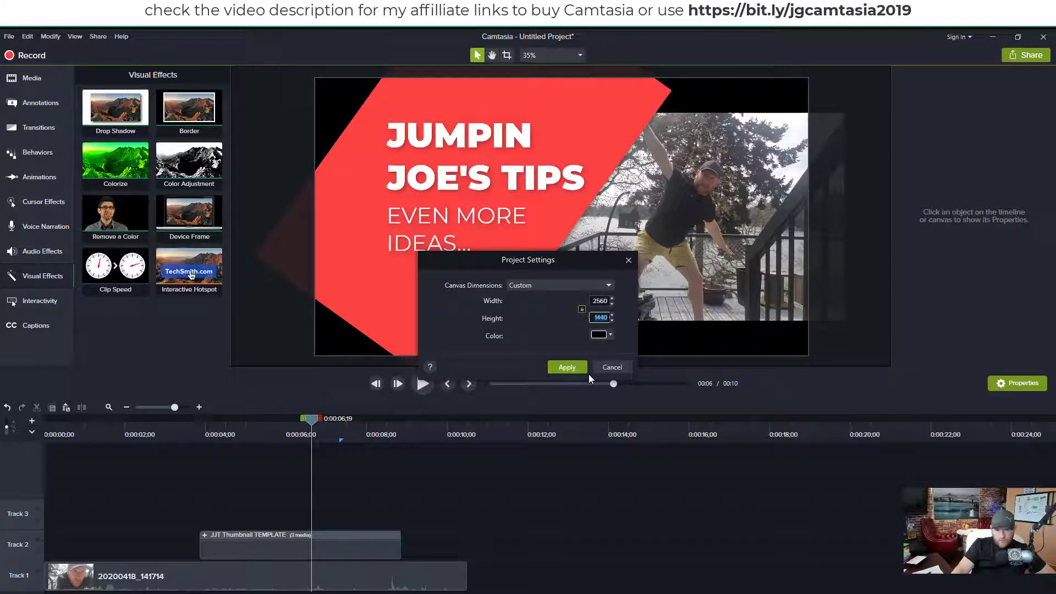
left_click(567, 367)
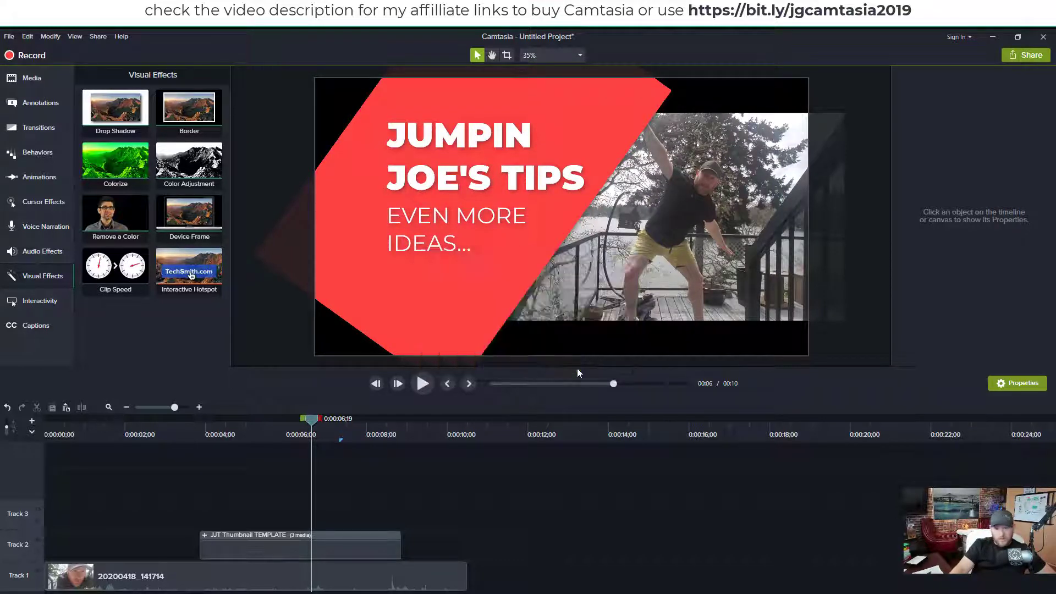
Step: Scale the JJT Thumbnail TEMPLATE group to 54% and move it to the canvas's top-left corner
left_click(627, 199)
scroll(617, 183, "down", 10)
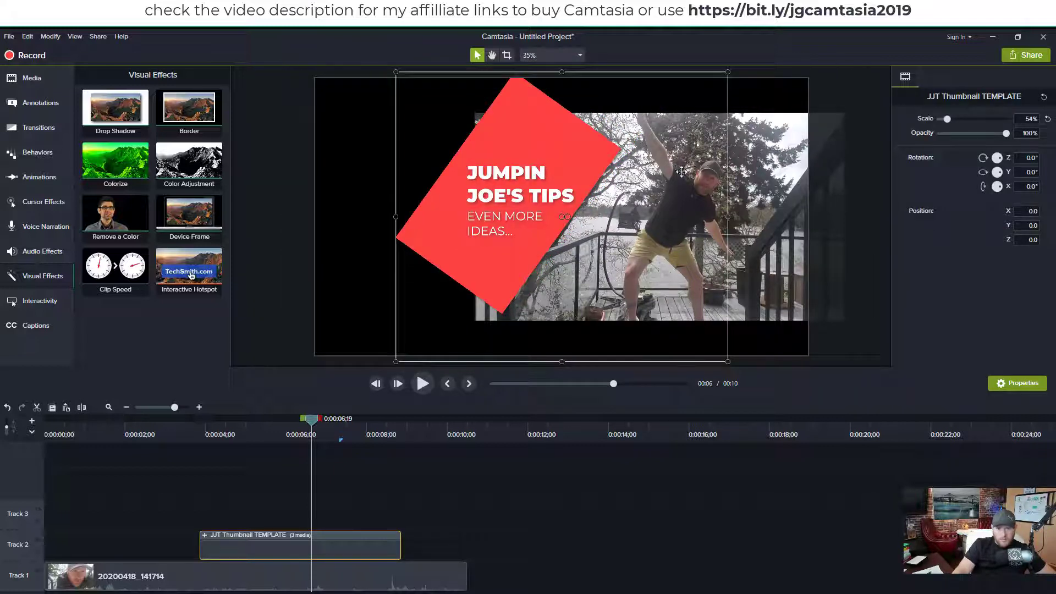
left_click_drag(581, 179, 484, 175)
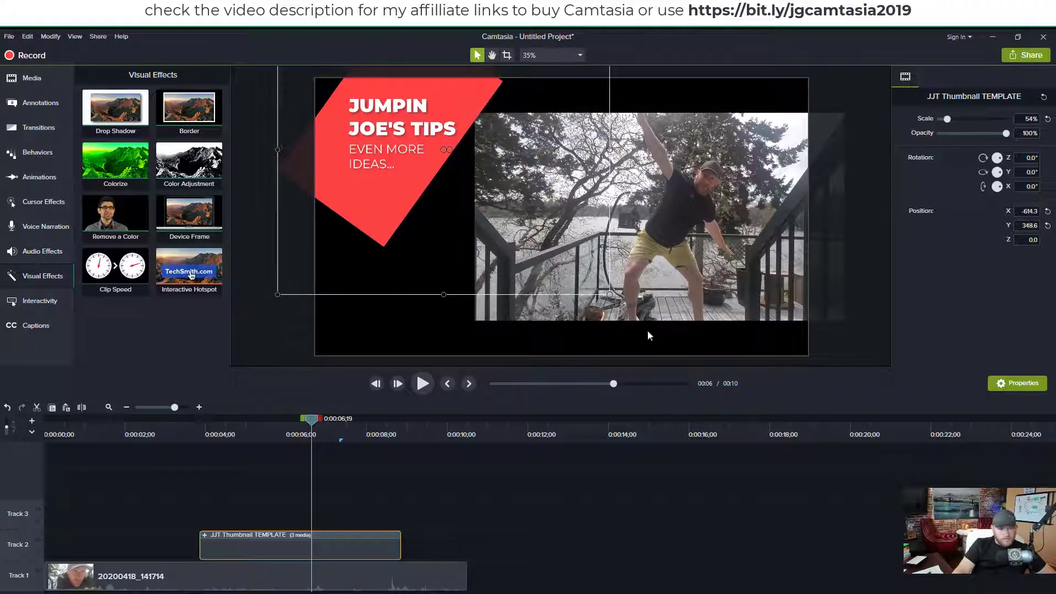
left_click(828, 332)
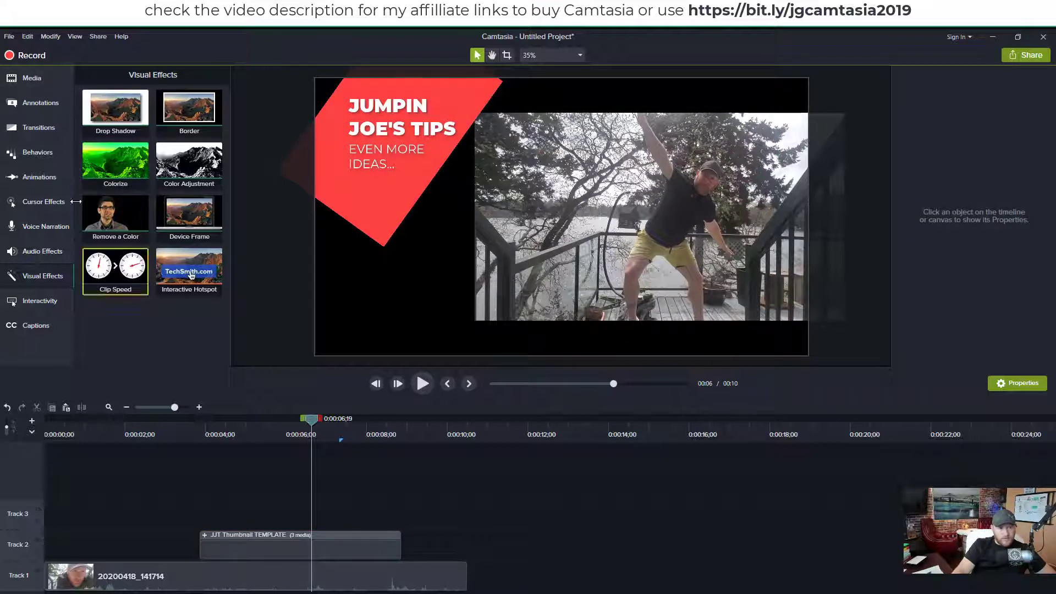
left_click(33, 80)
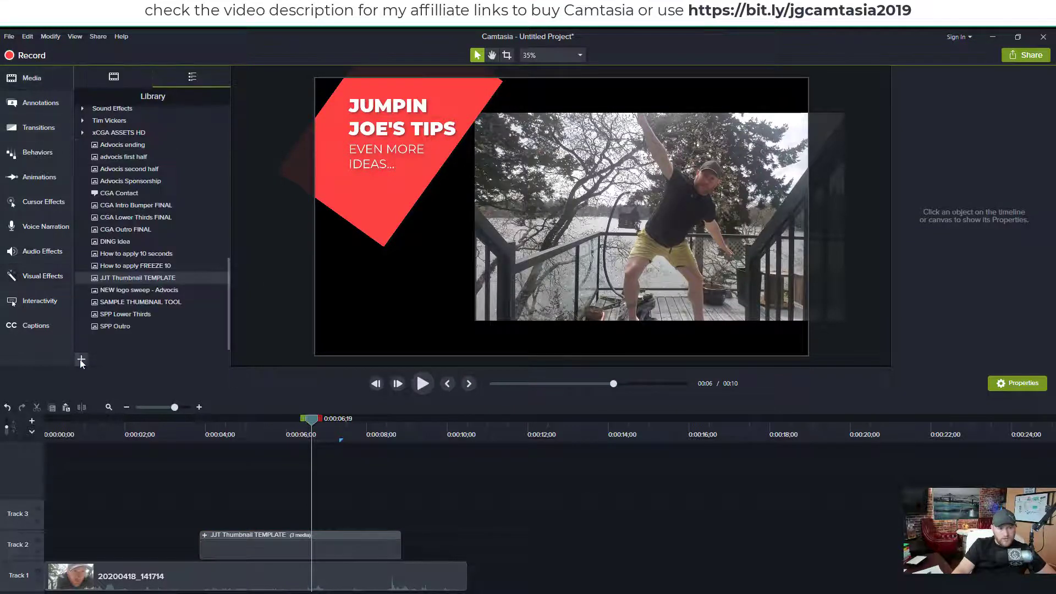
Step: Import CGA logo circle.png into the media bin
left_click(102, 80)
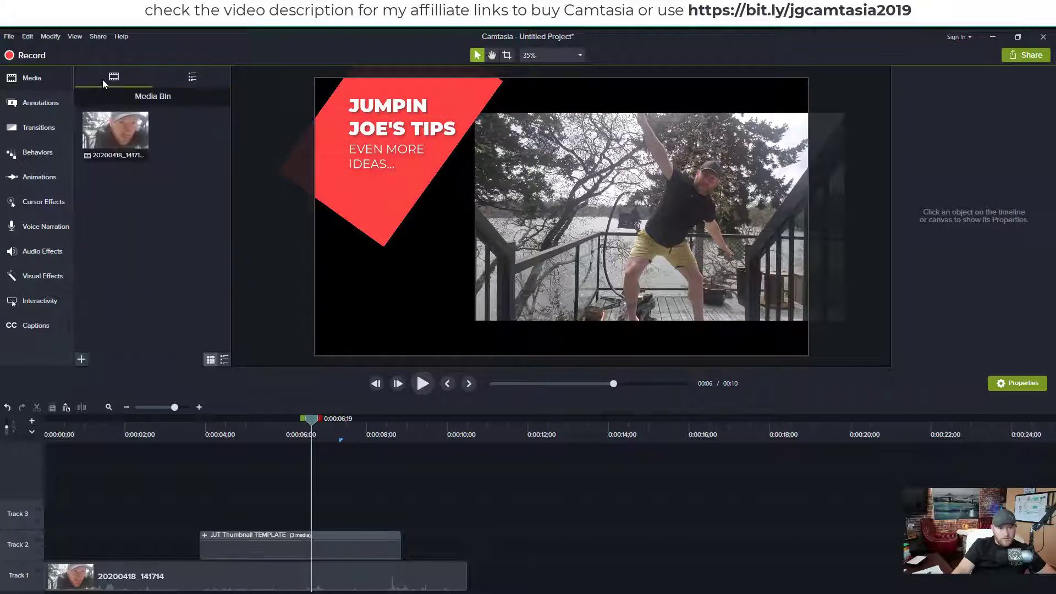
left_click(82, 359)
left_click(104, 324)
scroll(231, 176, "down", 3)
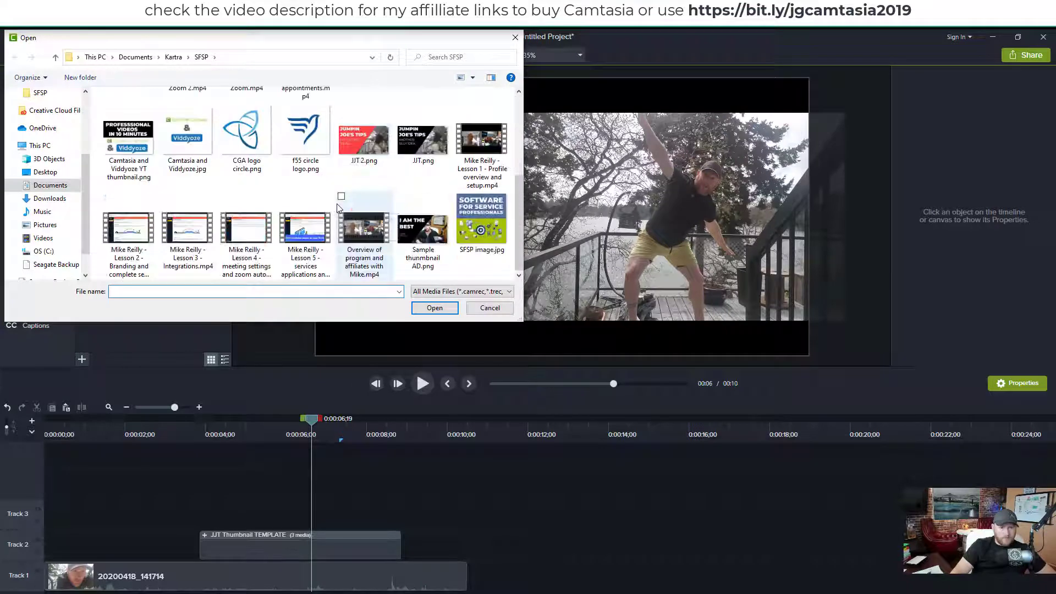
double_click(253, 139)
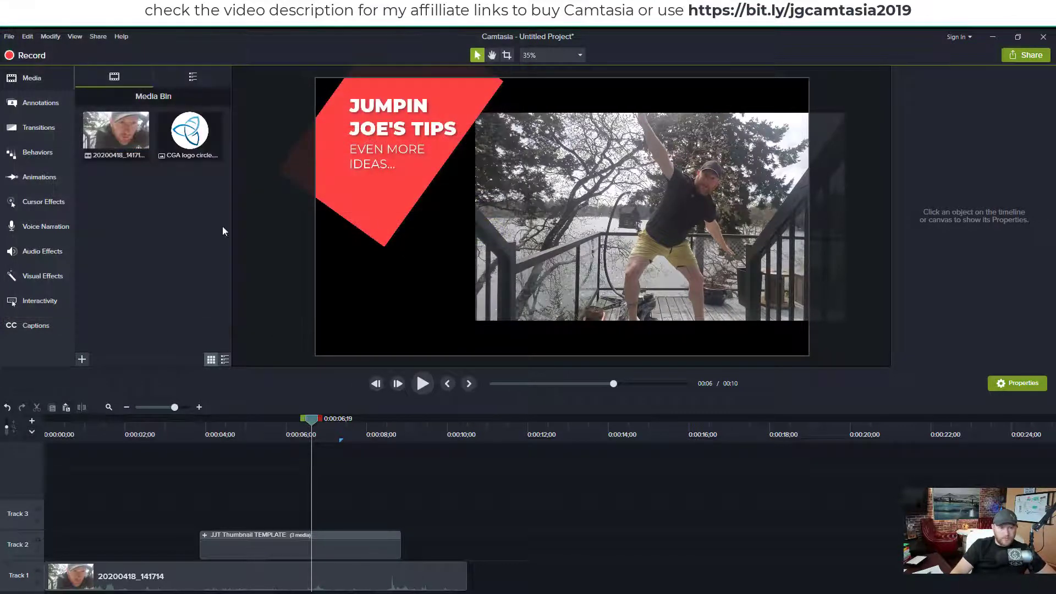
Step: Place the CGA logo on Track 3, scaled to 370%, toward the top-right
left_click_drag(196, 137, 306, 519)
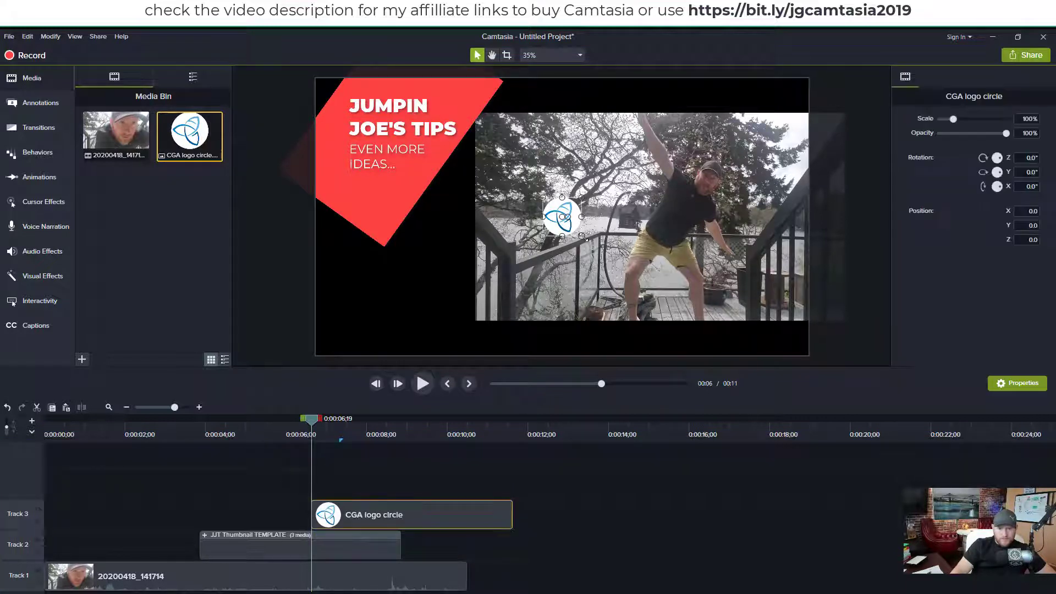
left_click_drag(583, 236, 688, 344)
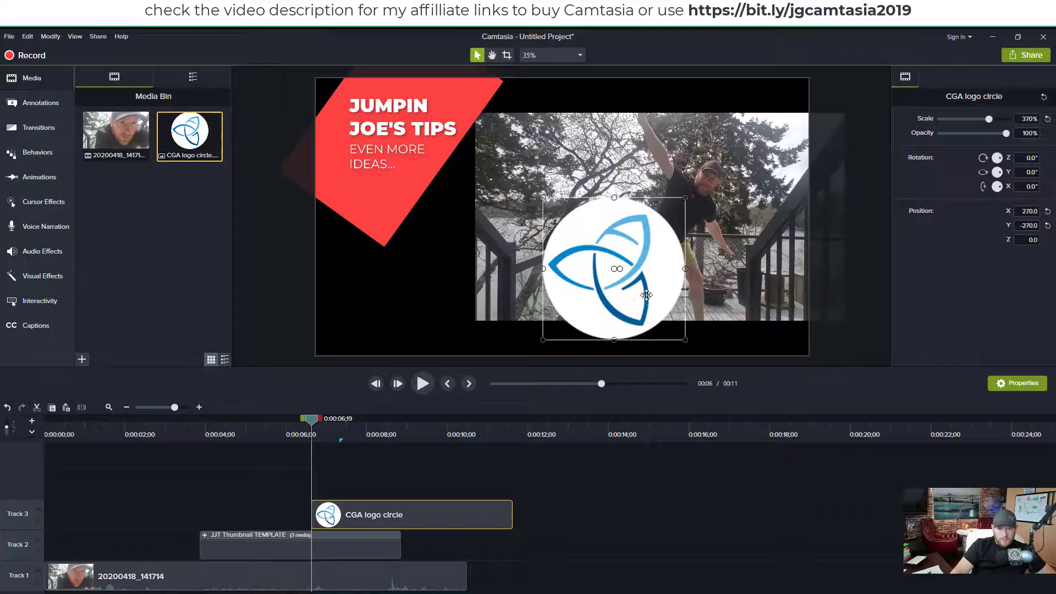
left_click_drag(611, 296, 424, 274)
Step: Enlarge the JJT Thumbnail TEMPLATE group to 84.4%
left_click(671, 217)
left_click(479, 109)
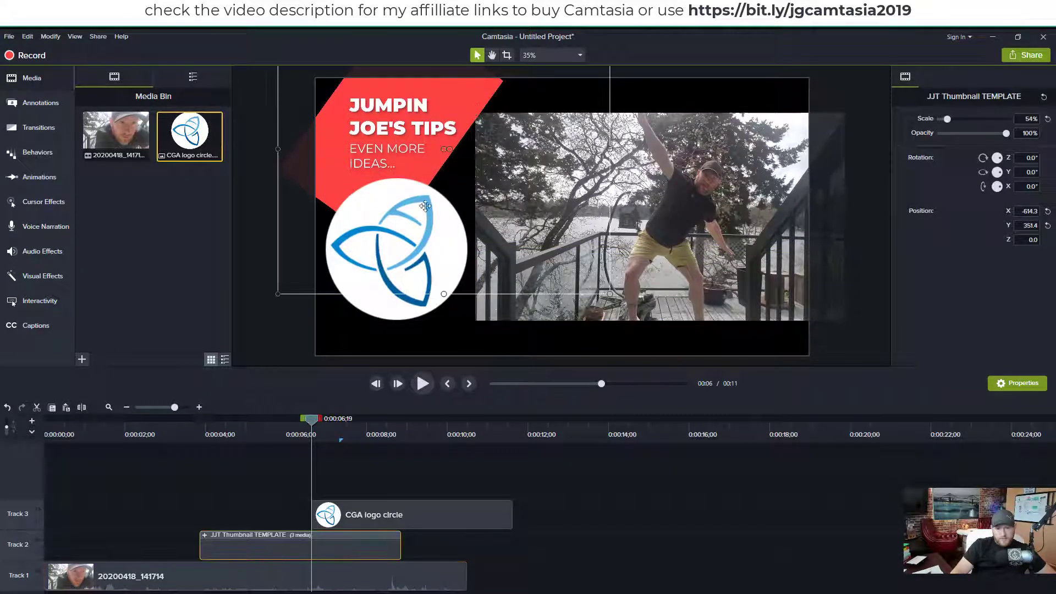
left_click_drag(610, 294, 756, 166)
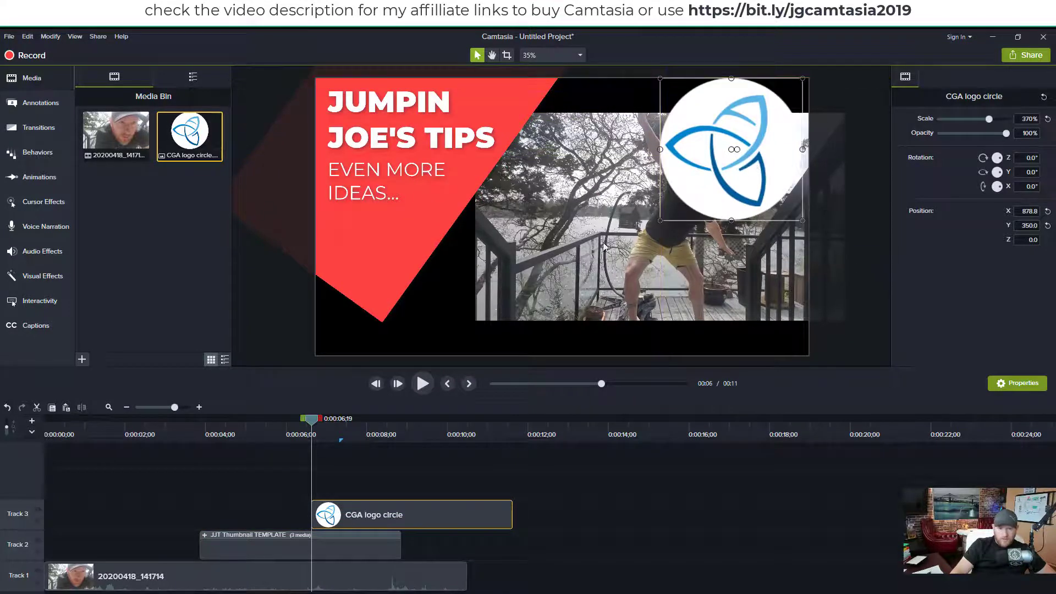
Step: Scale the background video to fill the canvas and settle the CGA logo in the top-right corner
left_click_drag(593, 281, 489, 241)
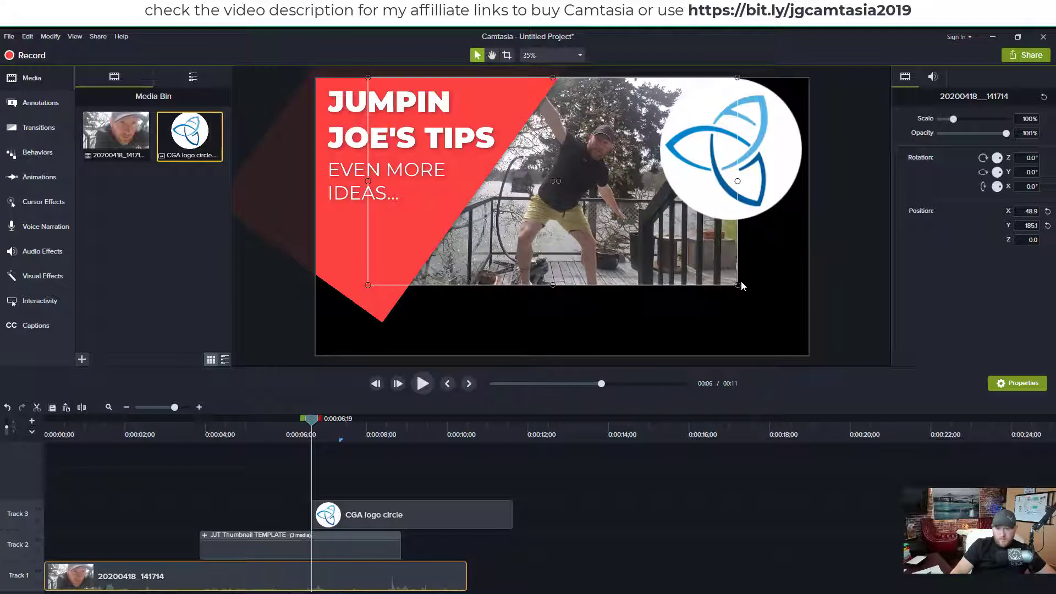
left_click_drag(740, 286, 794, 324)
left_click_drag(369, 326, 316, 353)
mouse_move(697, 178)
left_mouse_down()
mouse_move(715, 195)
mouse_move(715, 185)
left_mouse_up()
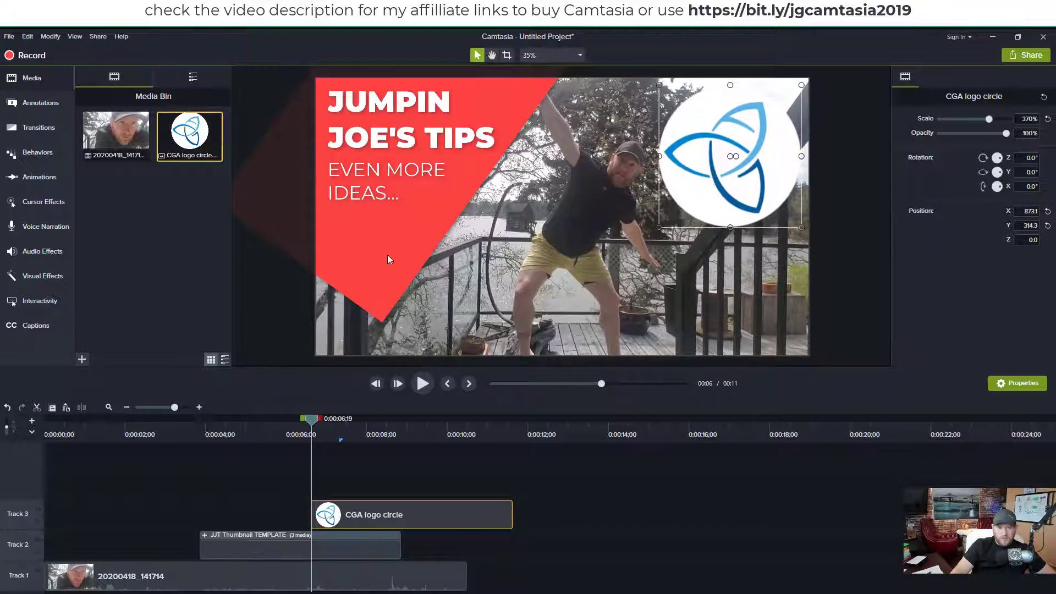
left_click(301, 256)
Step: Stretch the red banner shape inside the thumbnail group down to the bottom-left corner
left_click_drag(317, 258, 341, 265)
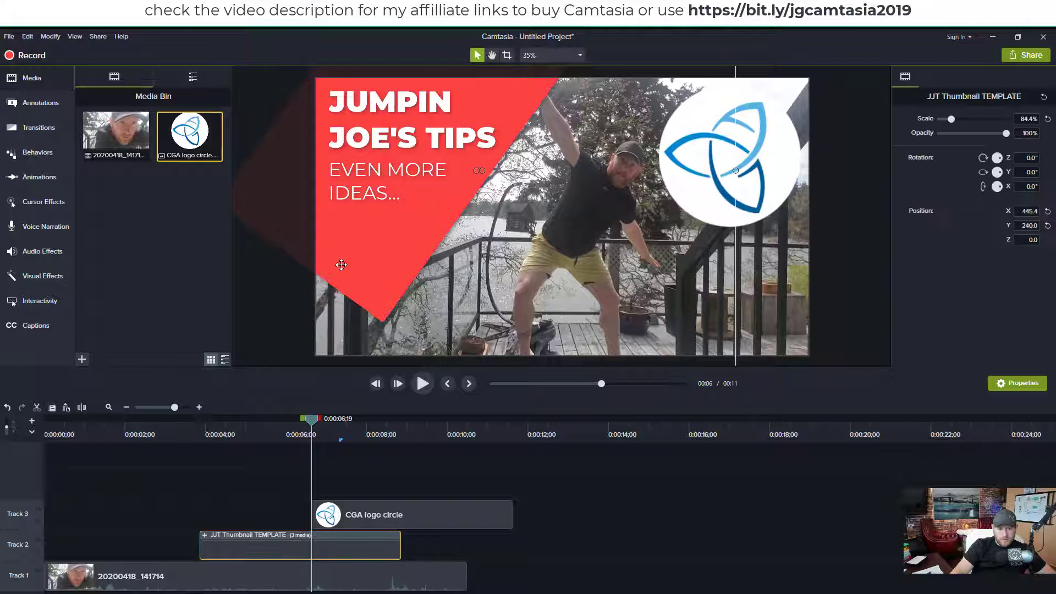
left_click(204, 537)
left_click(283, 545)
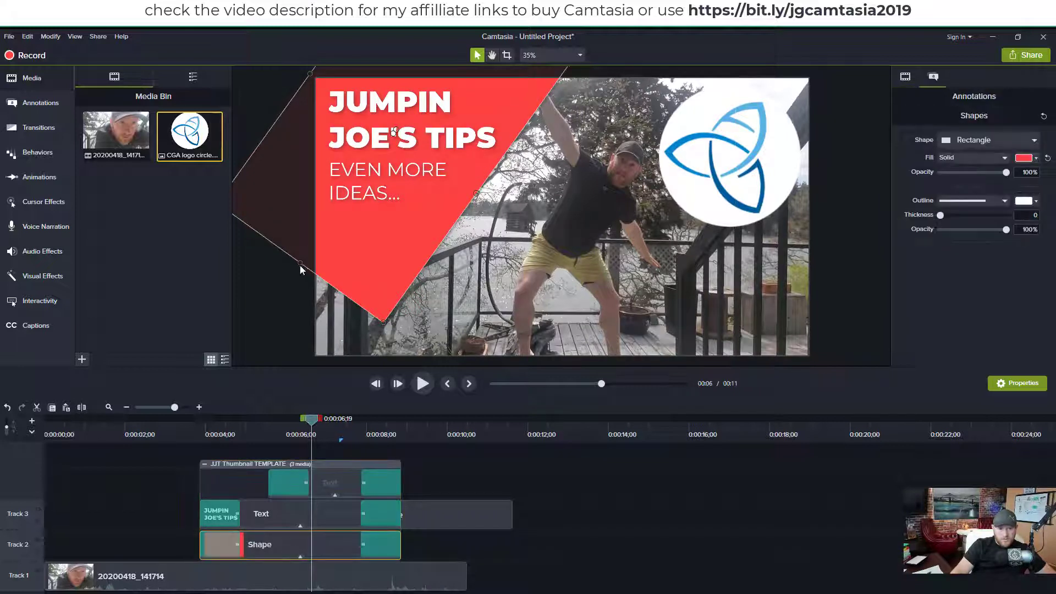
left_click_drag(298, 264, 230, 364)
left_click(874, 269)
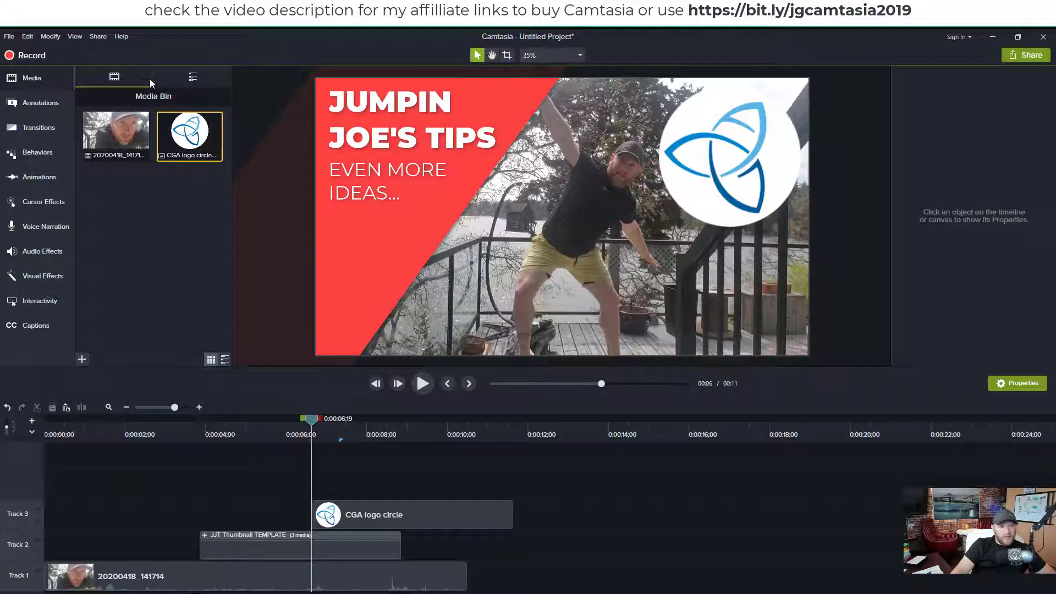
left_click(100, 38)
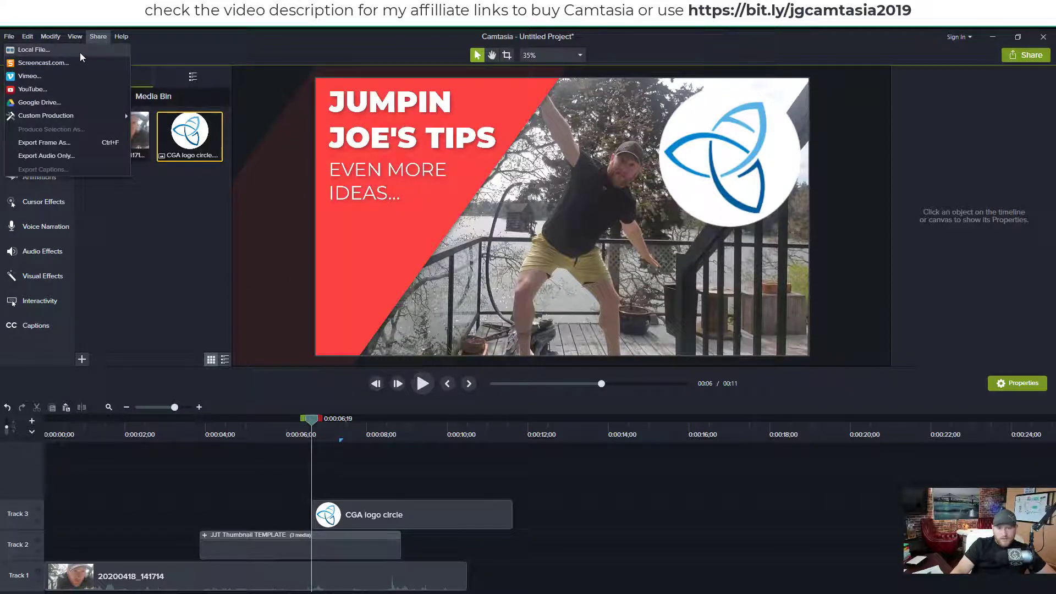
left_click(34, 50)
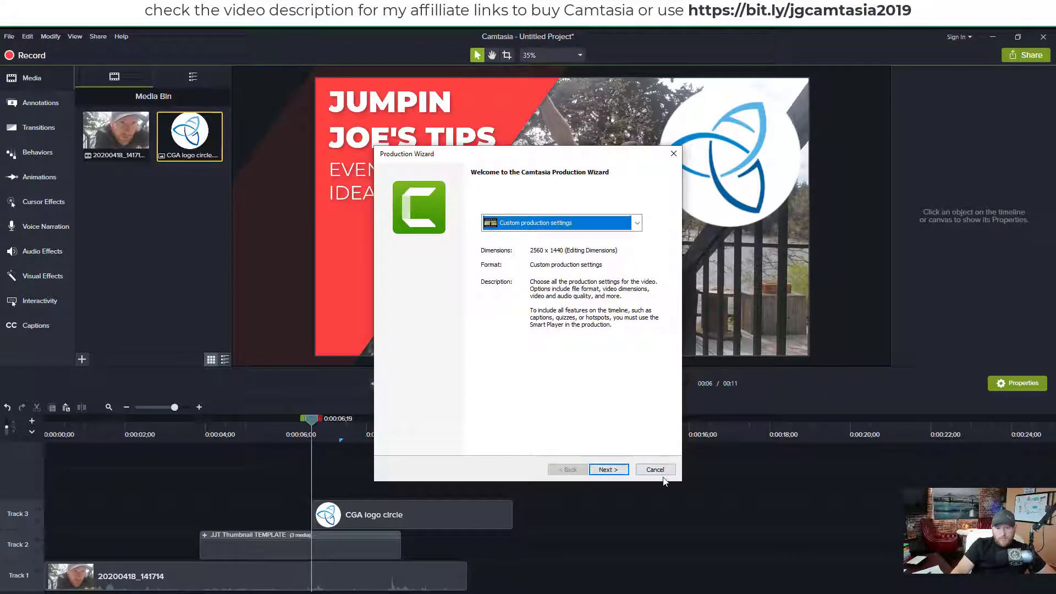
left_click(655, 469)
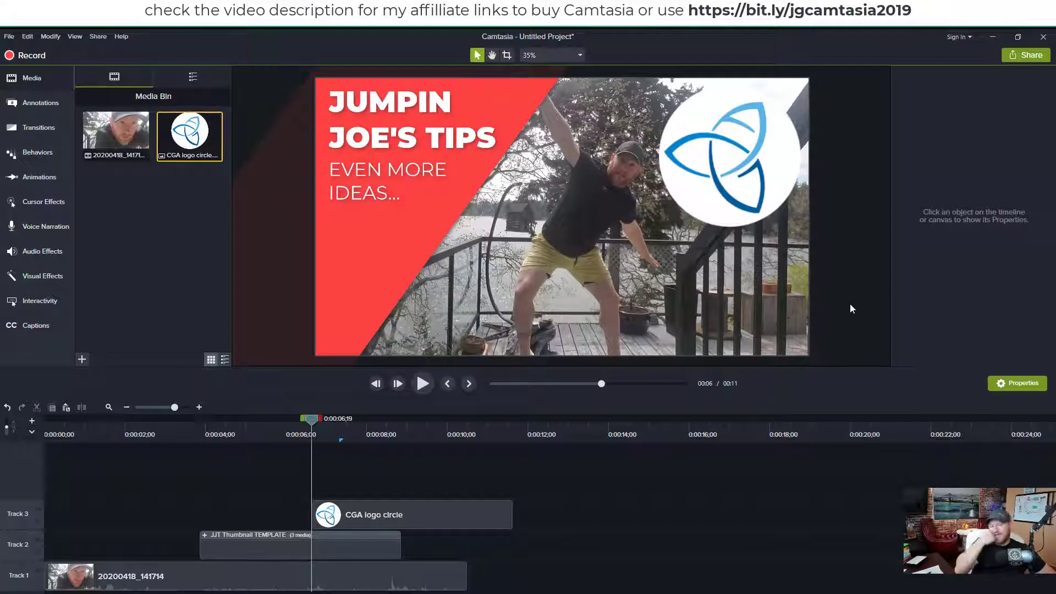